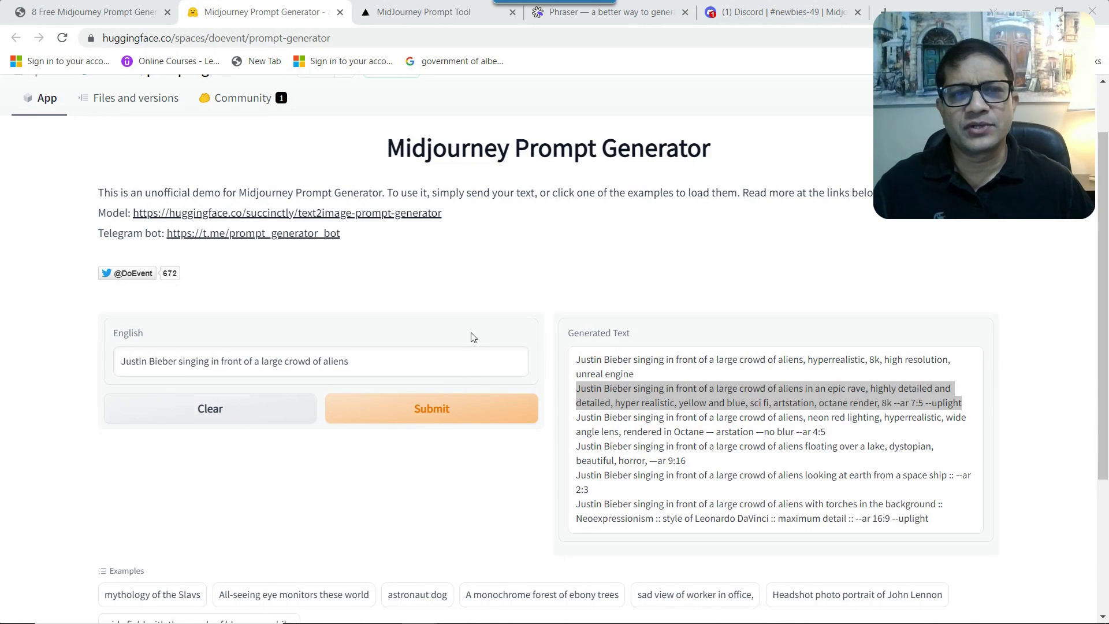
# Replace the English prompt with "Justin Bieber singing in front of a large crowd of aliens" and submit it to generate prompt variations.
pyautogui.click(250, 417)
pyautogui.click(163, 363)
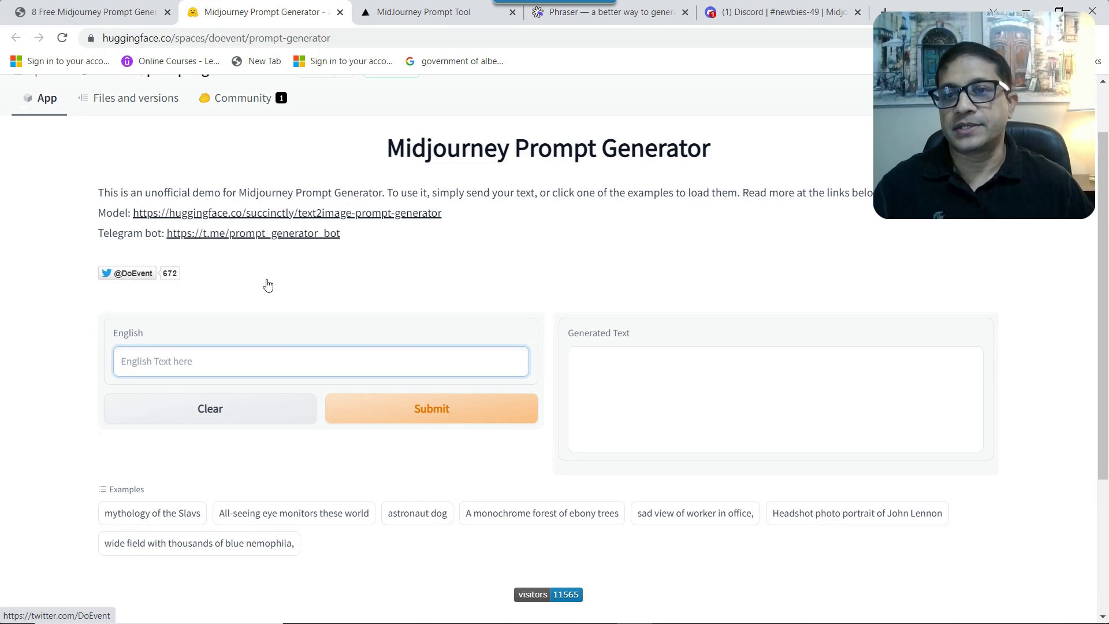
pyautogui.write('Justin B')
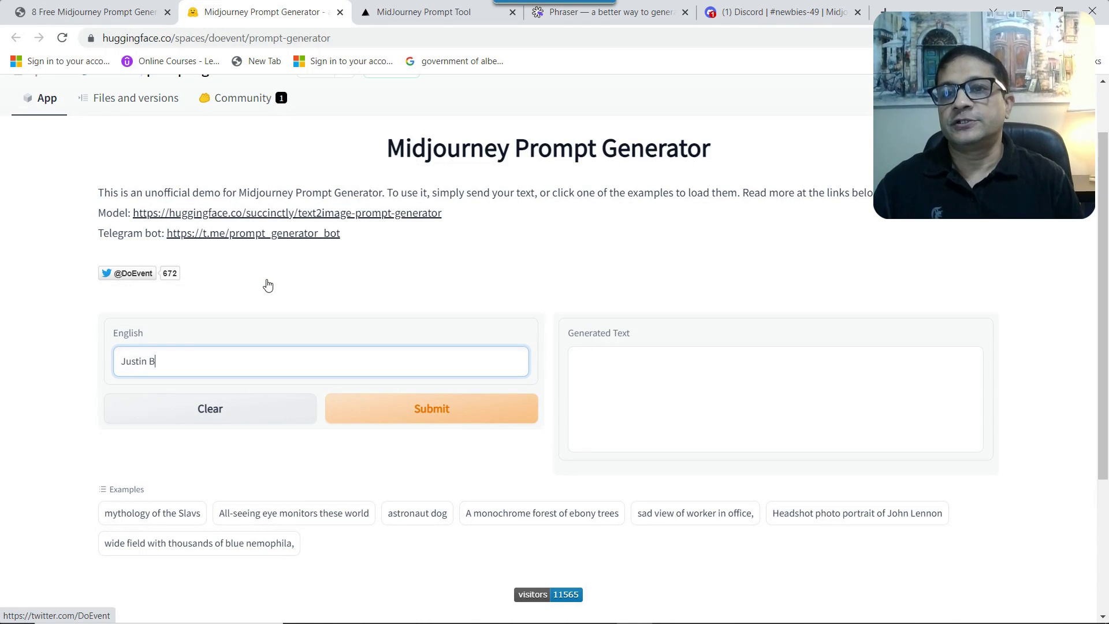
pyautogui.write('ieber ')
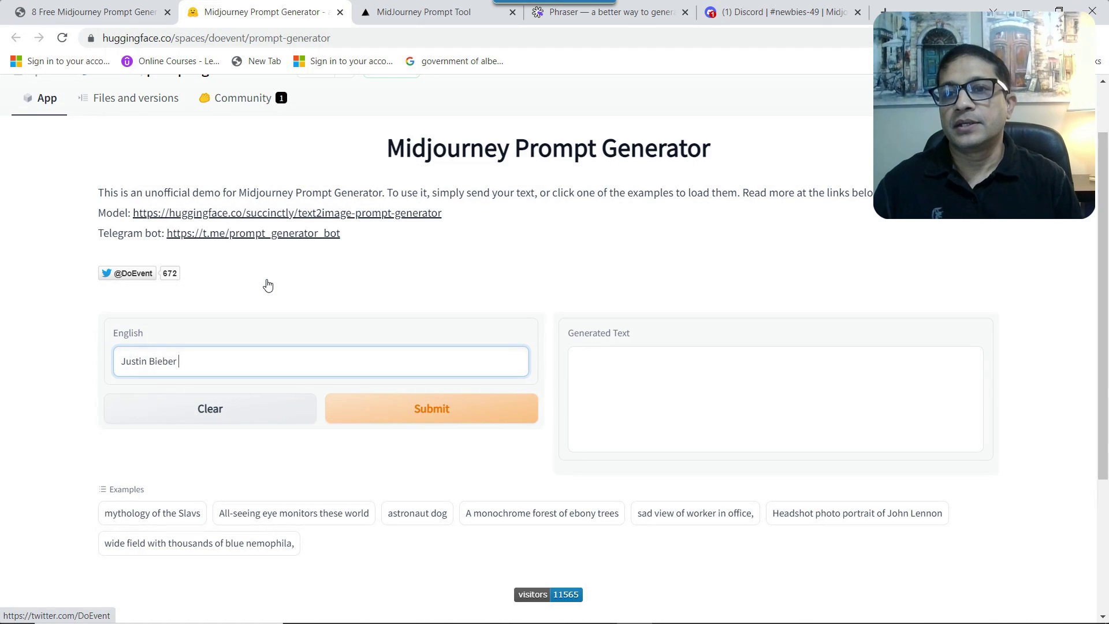
pyautogui.write('singing in front of a large crowd of aliens')
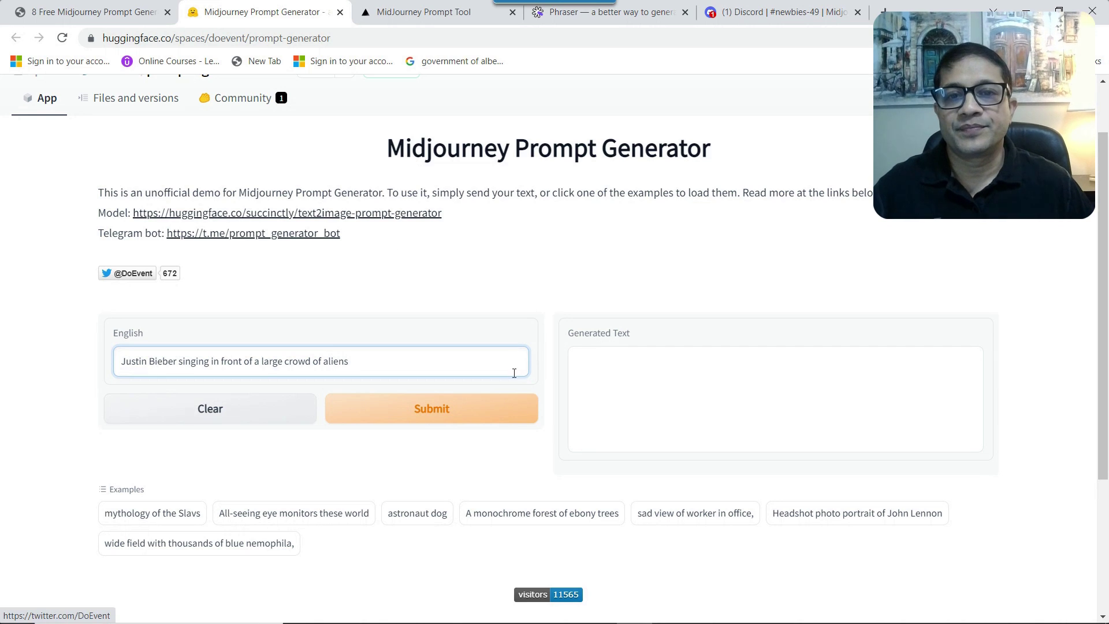
pyautogui.click(416, 415)
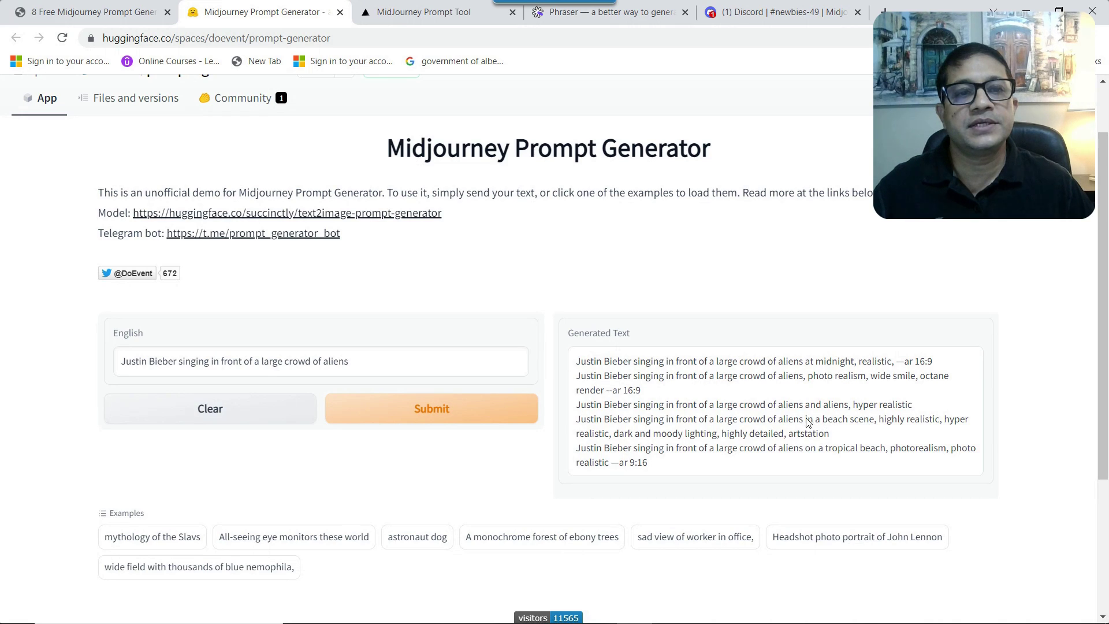
# Copy the generated prompt "Justin Bieber singing in front of a large crowd of aliens and aliens, hyper realistic".
pyautogui.moveTo(577, 407); pyautogui.dragTo(913, 412)
pyautogui.hotkey('ctrl', 'c')
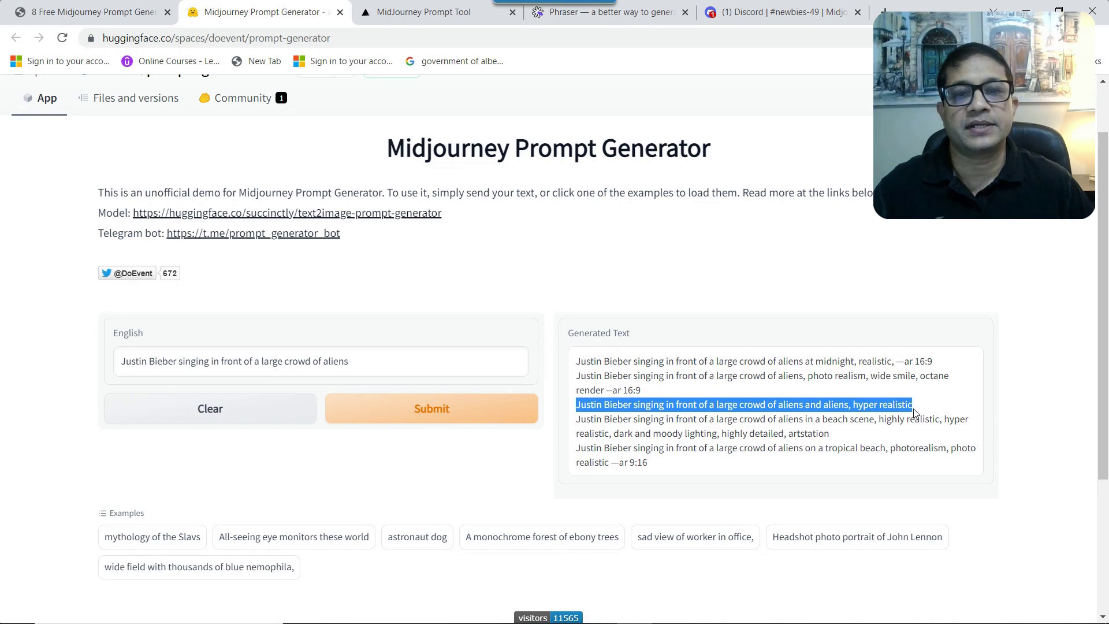
pyautogui.scroll(-2, 811, 521)
pyautogui.scroll(2, 810, 519)
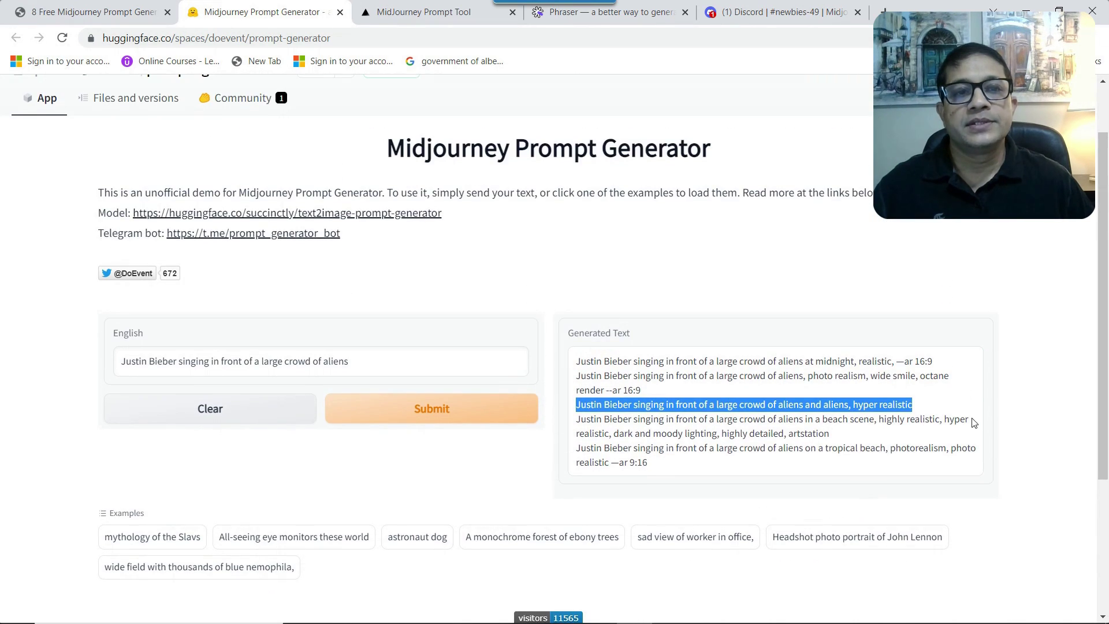
pyautogui.rightClick(843, 407)
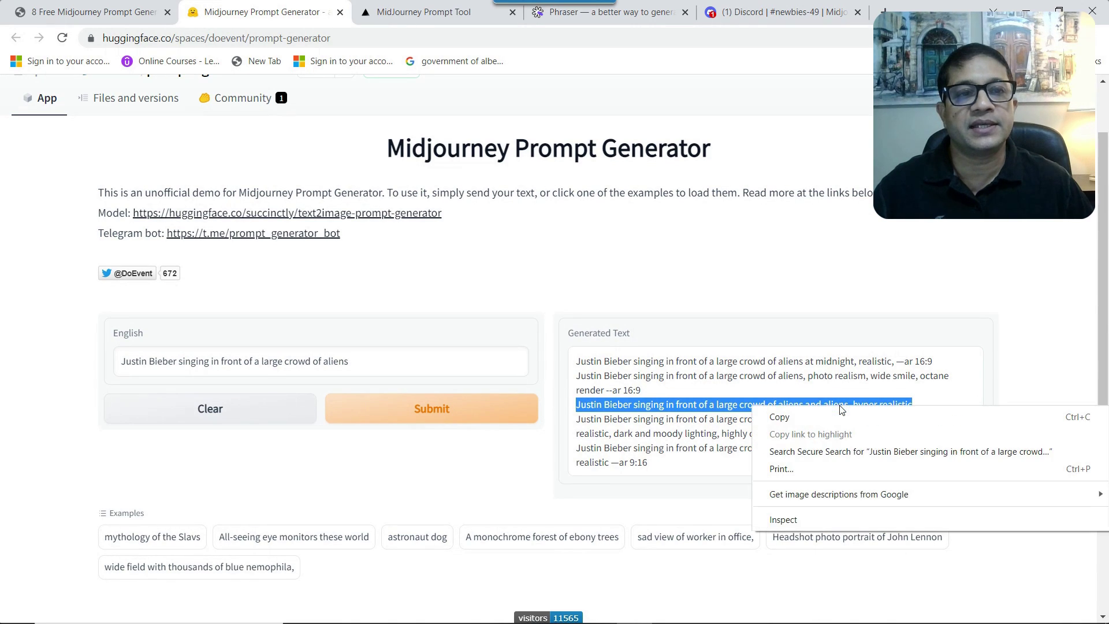
pyautogui.click(777, 417)
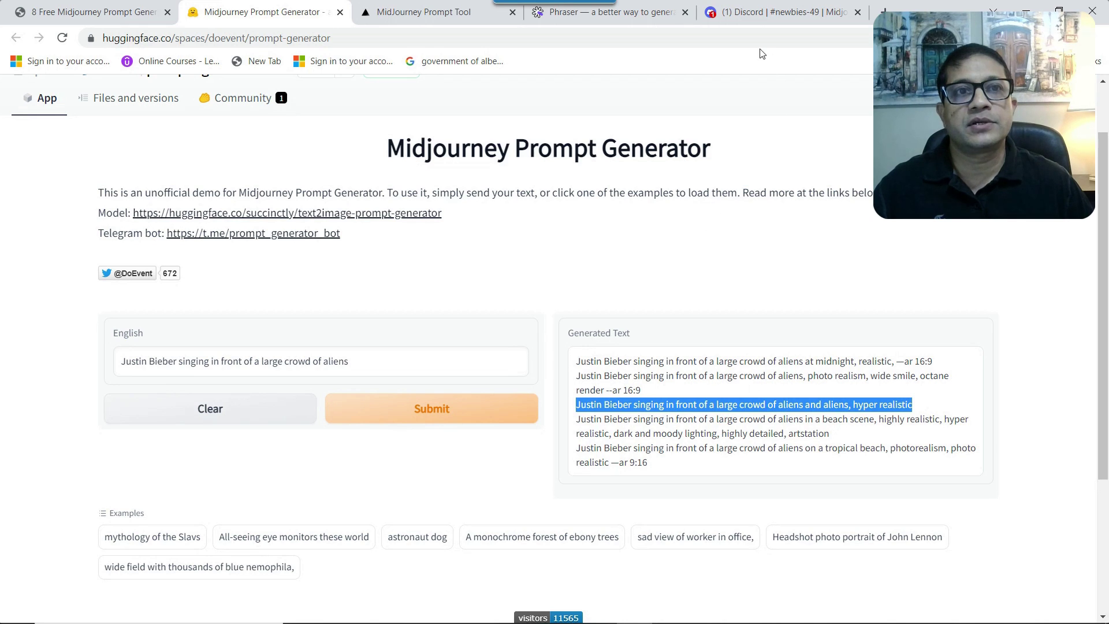
# Switch to the newbies-49 channel in Discord and submit an /imagine command with the copied prompt.
pyautogui.click(762, 14)
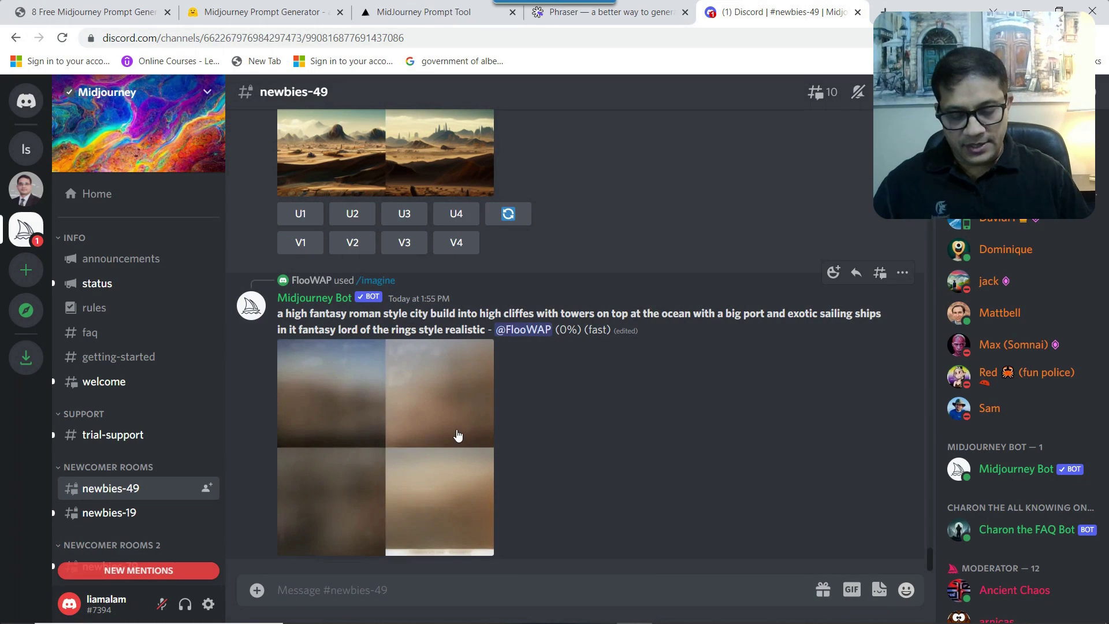
pyautogui.write('/imagine')
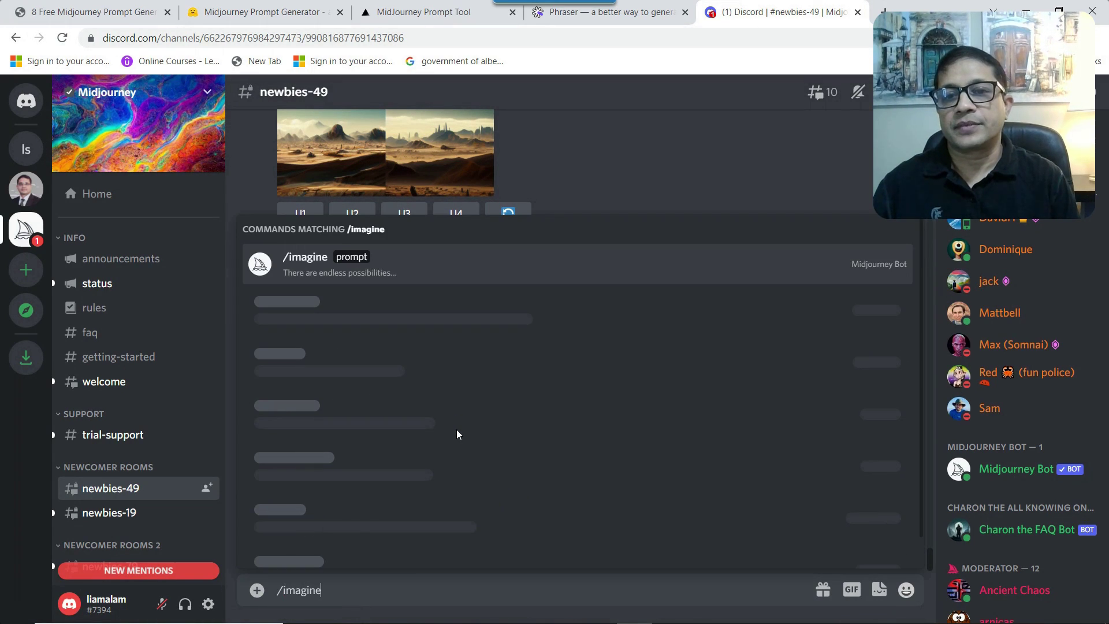
pyautogui.press('Return')
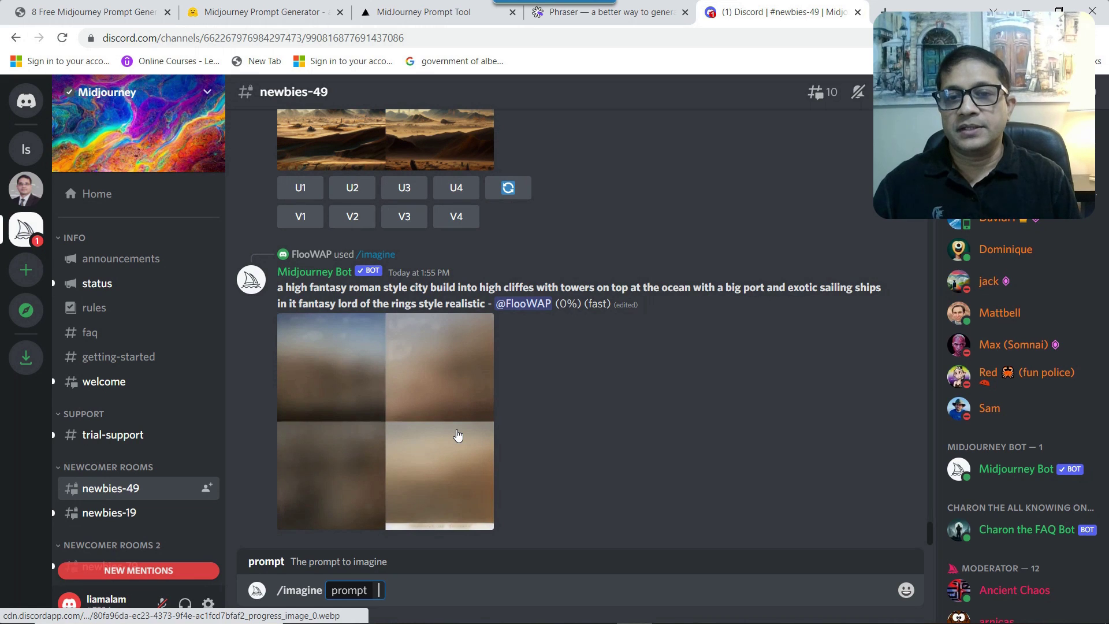
pyautogui.hotkey('ctrl', 'v')
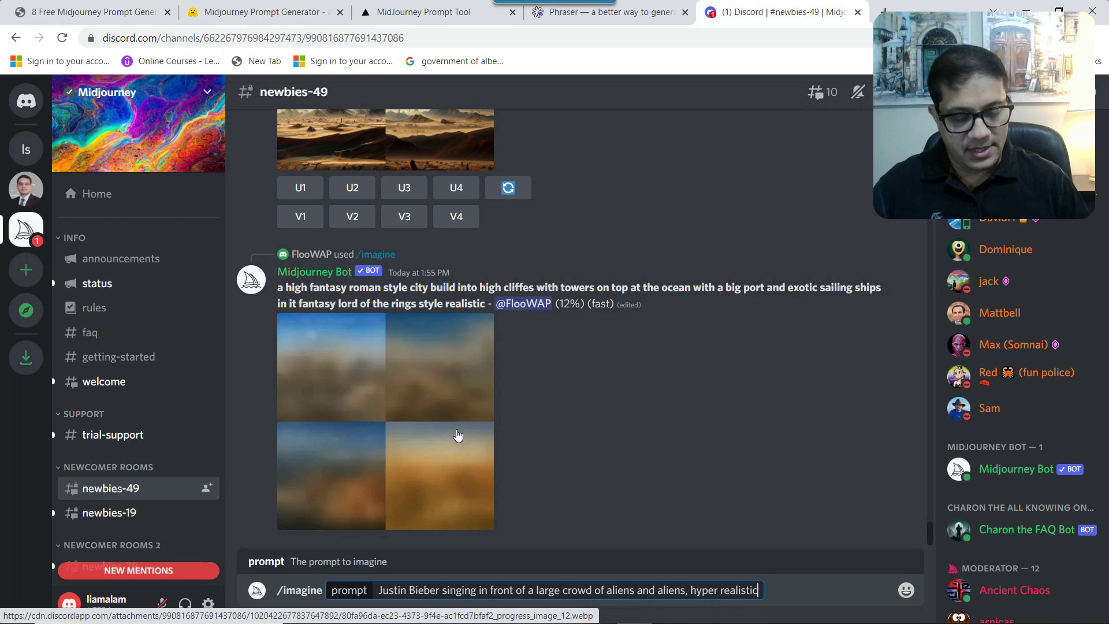
pyautogui.press('Return')
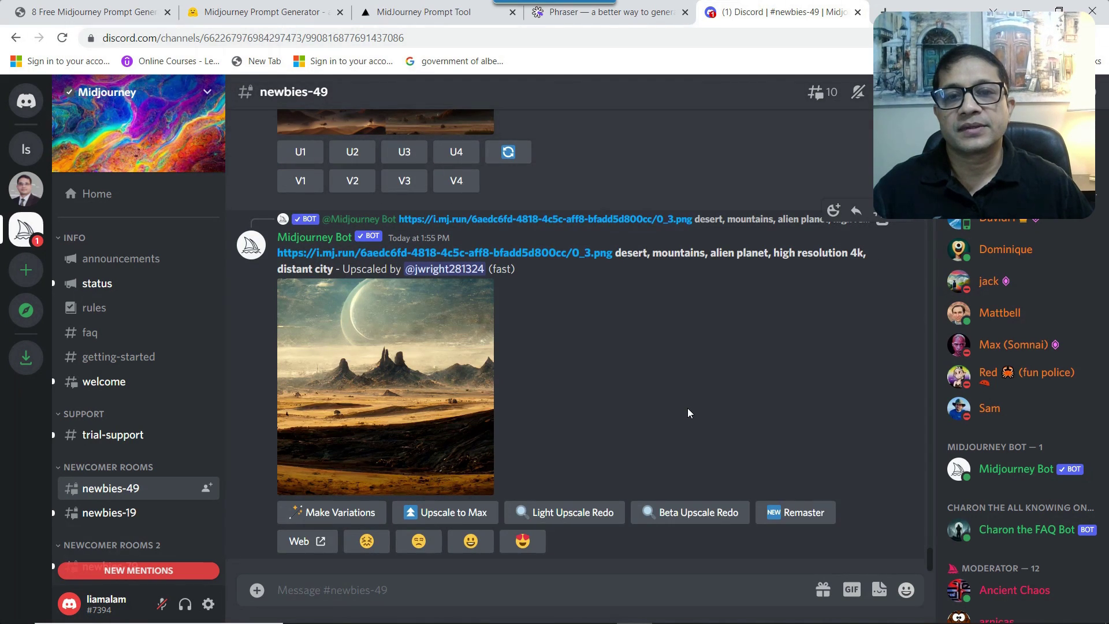
# Find the image grid generated from the hyper realistic prompt, view it enlarged, and upscale its third image.
pyautogui.scroll(4, 689, 409)
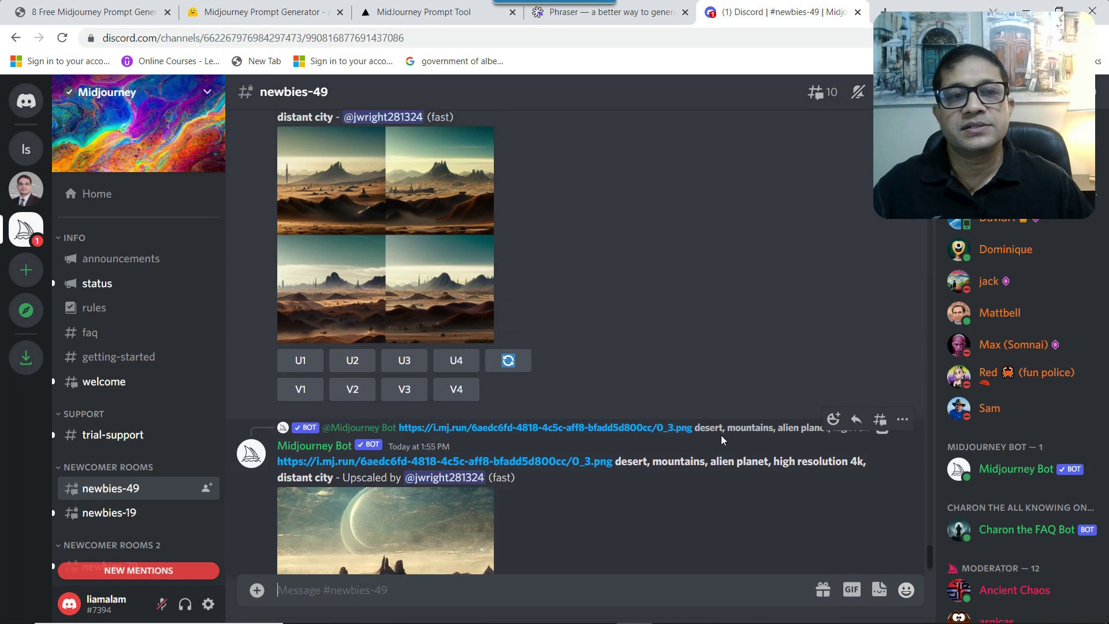
pyautogui.scroll(-4, 742, 462)
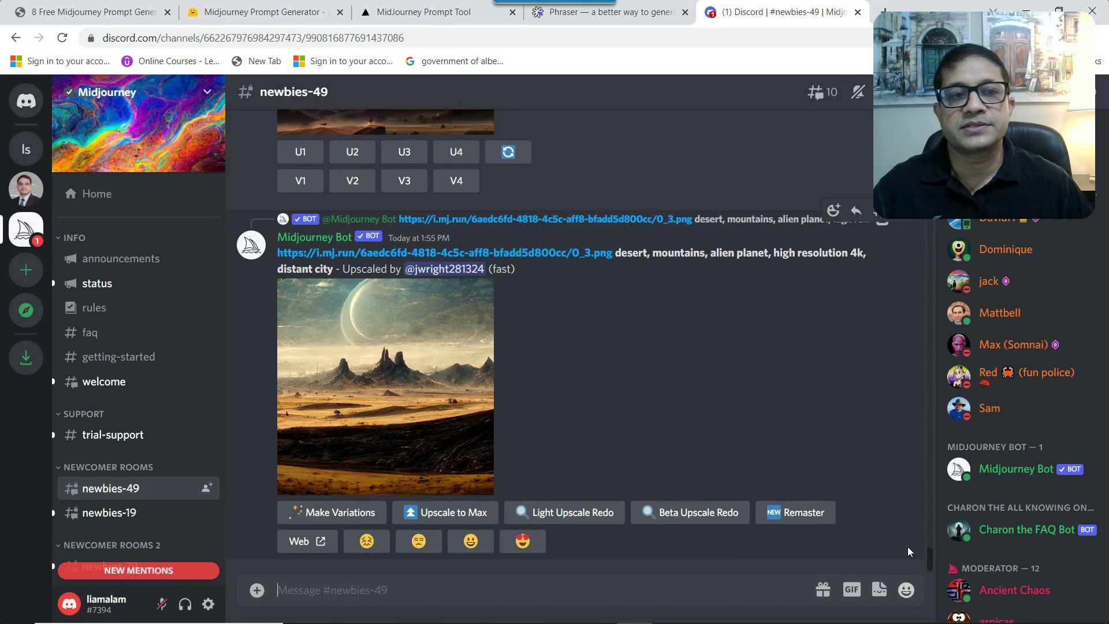
pyautogui.moveTo(930, 564); pyautogui.dragTo(927, 470)
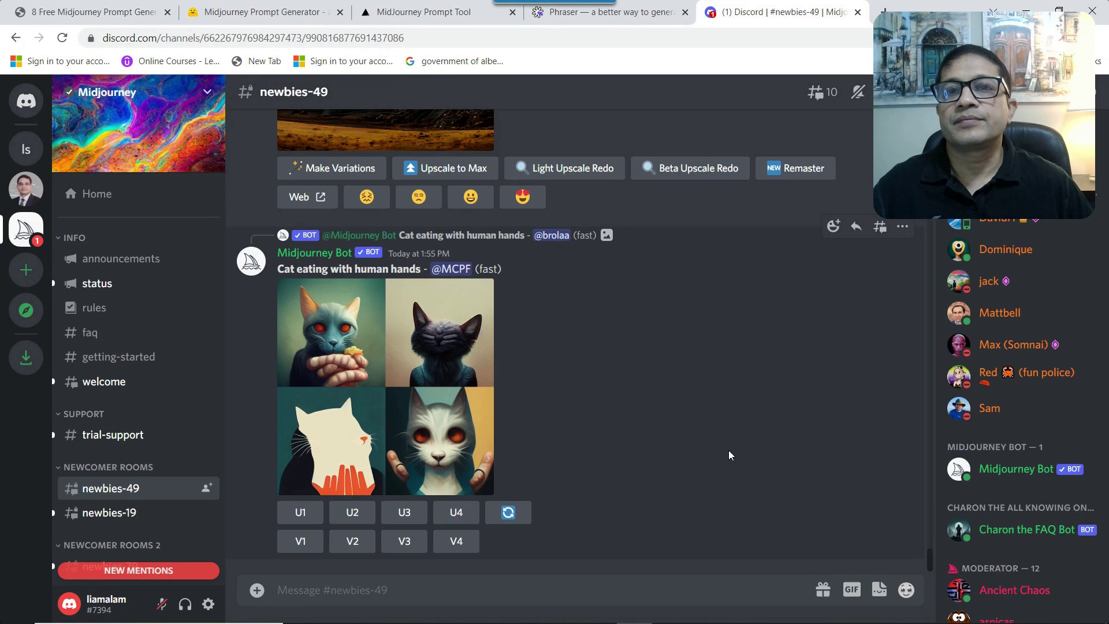
pyautogui.scroll(10, 733, 458)
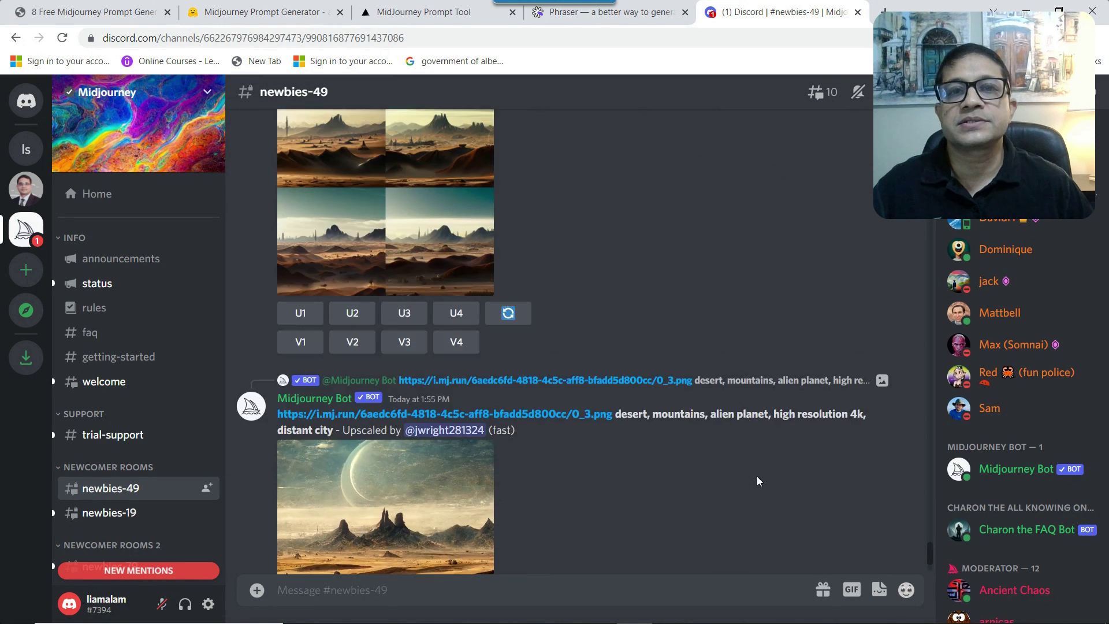
pyautogui.scroll(6, 754, 473)
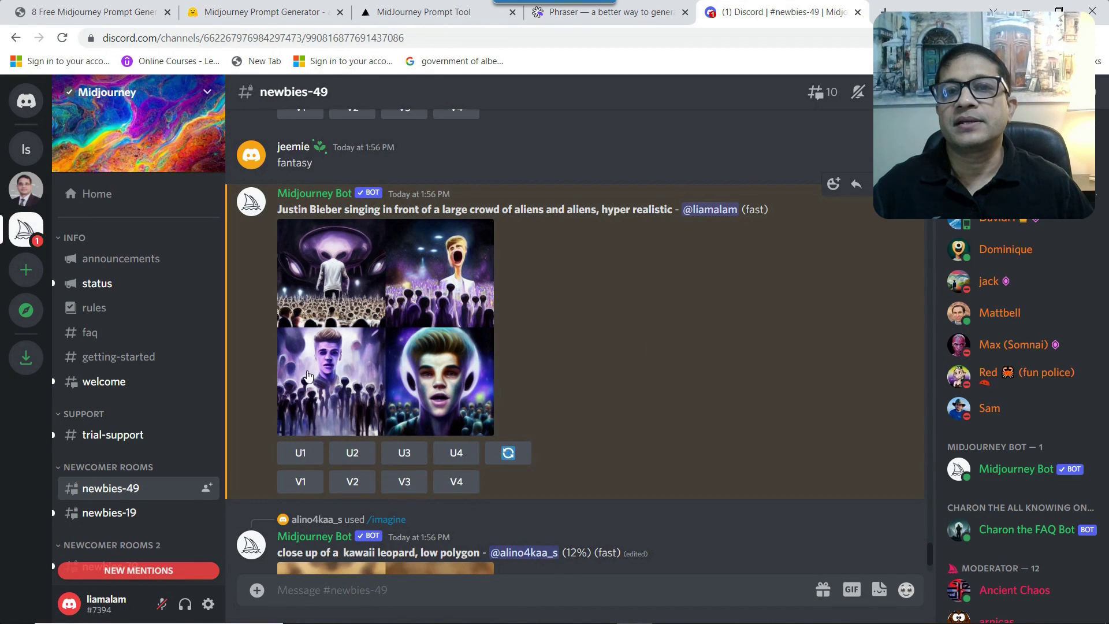
pyautogui.click(333, 404)
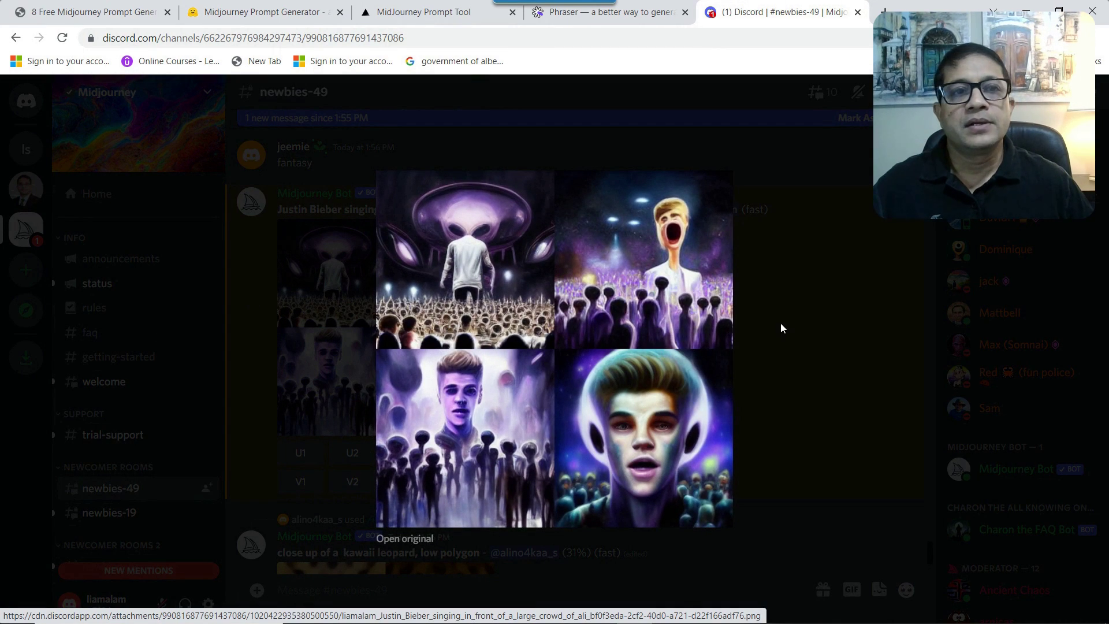
pyautogui.click(825, 304)
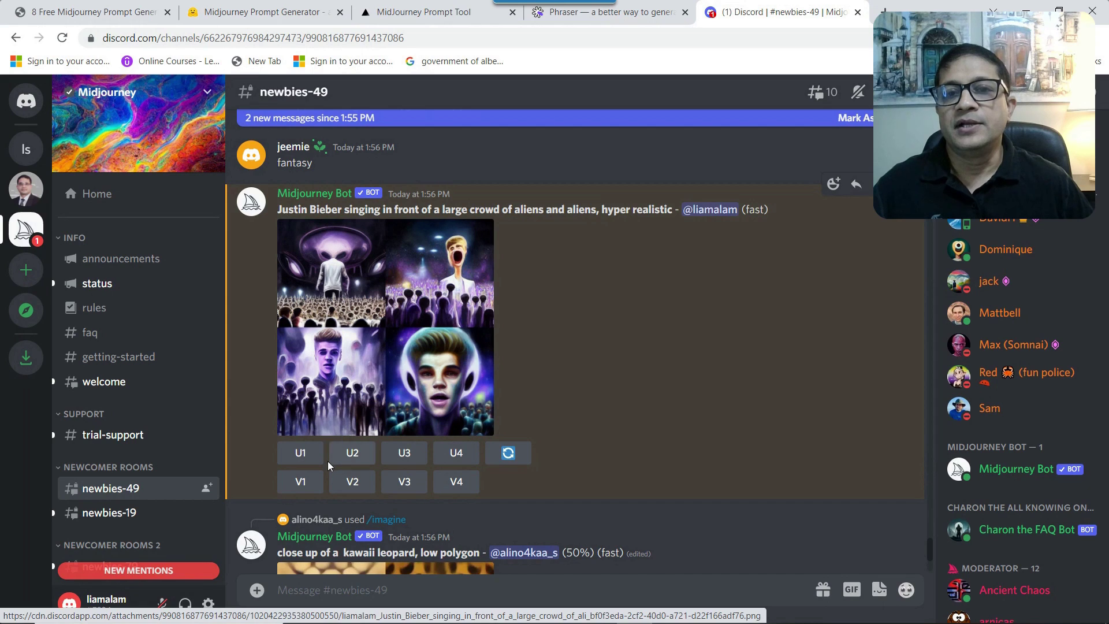
pyautogui.click(402, 460)
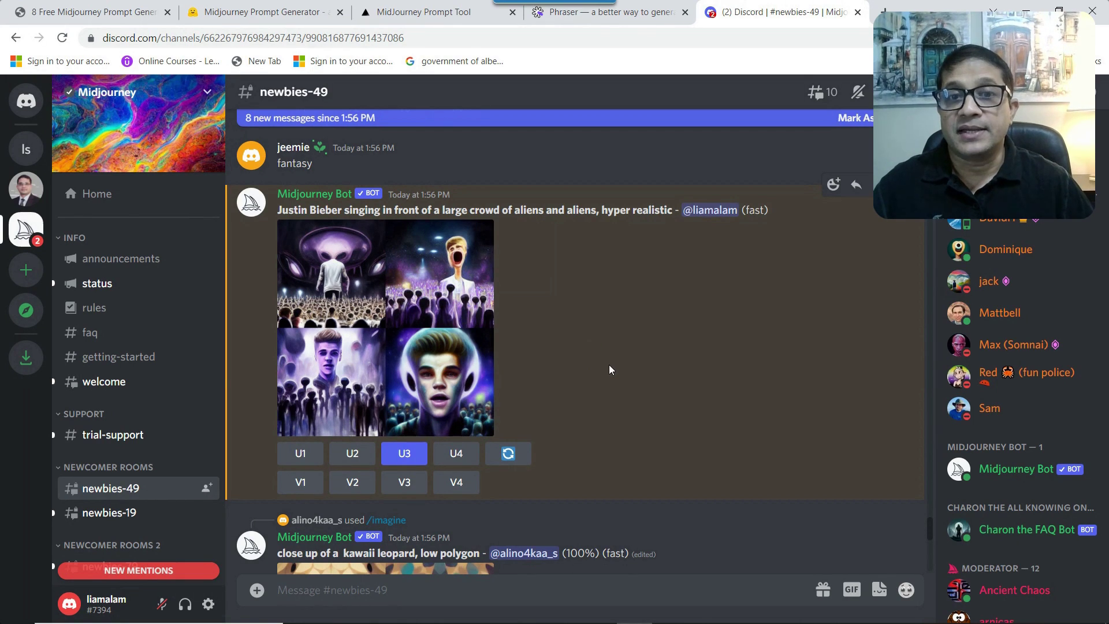
# Resubmit the same text in the Midjourney Prompt Generator and copy the variation ending "on foot, hyperrealism, 8k, photorealistic, 3d render, --ar 5:4".
pyautogui.click(245, 13)
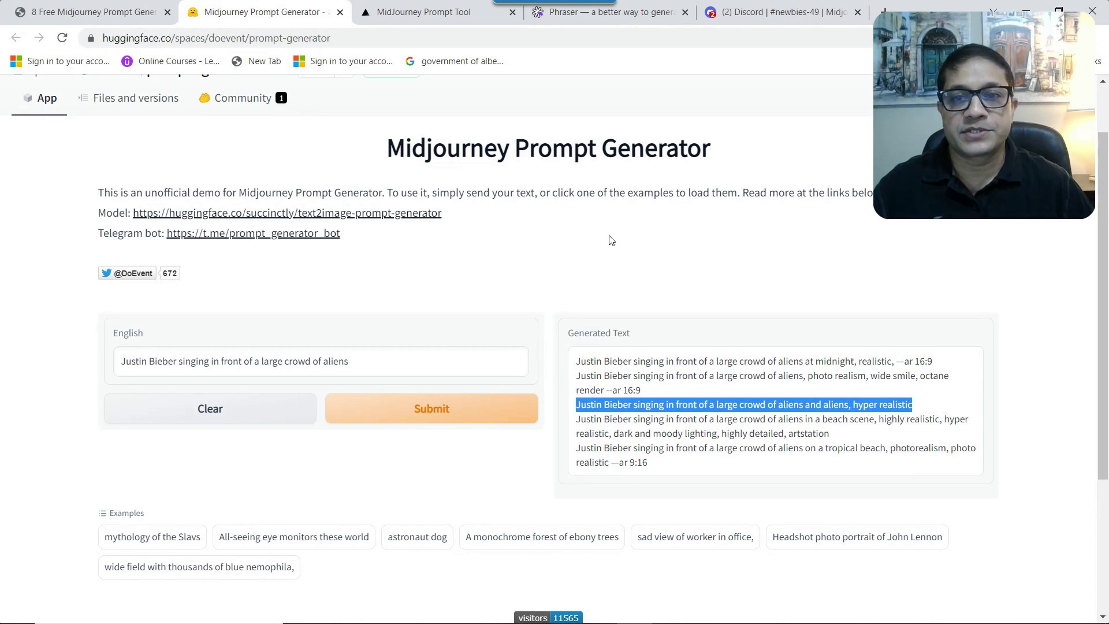
pyautogui.click(370, 357)
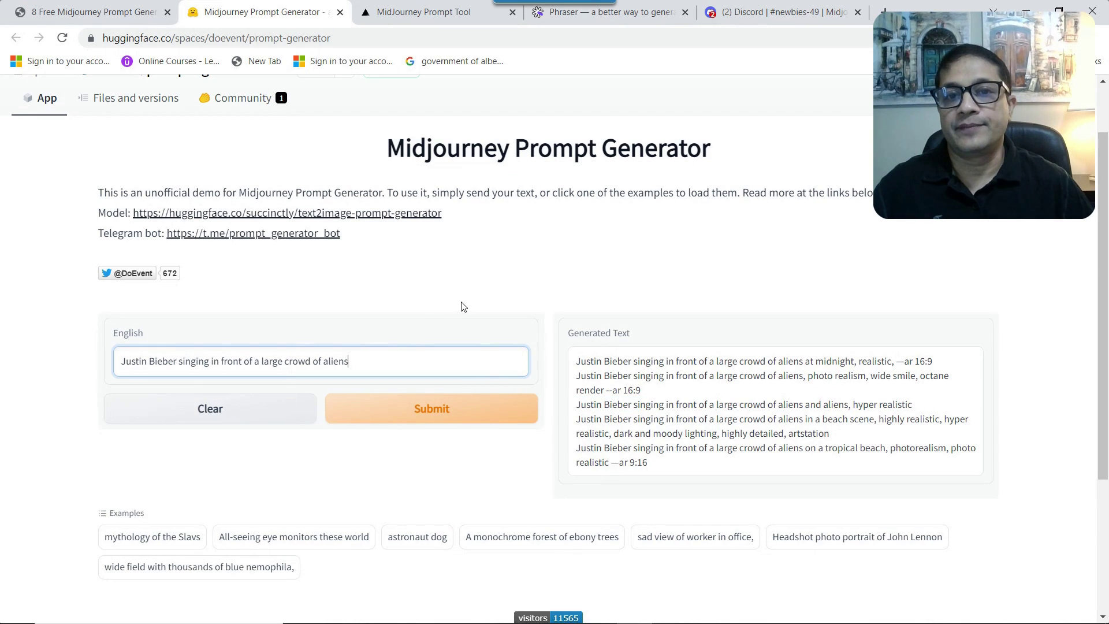
pyautogui.click(411, 414)
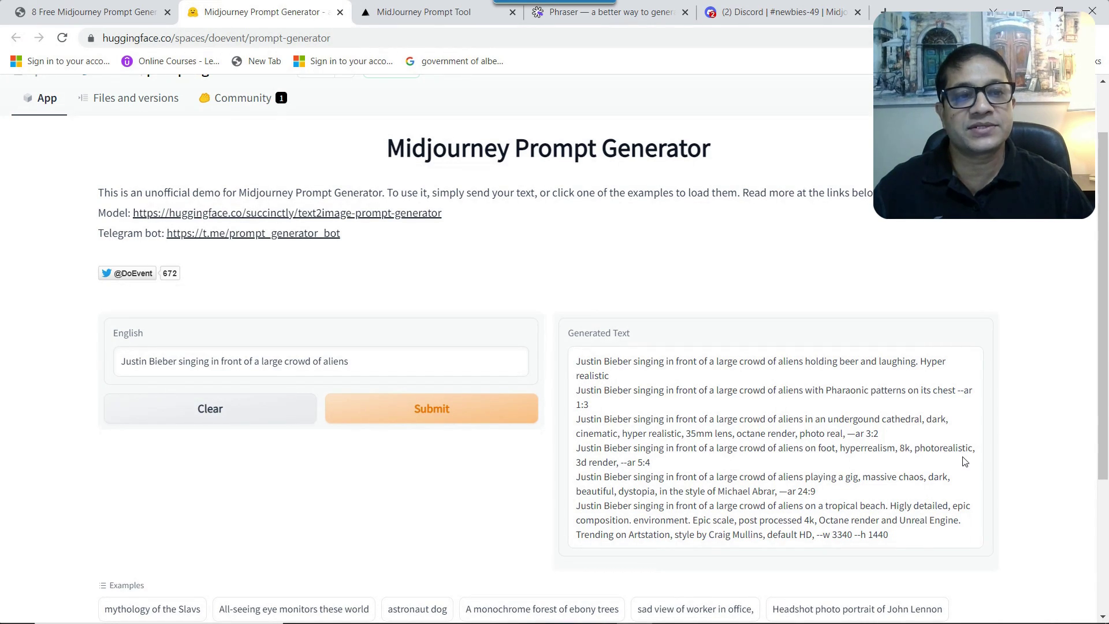
pyautogui.moveTo(658, 468); pyautogui.dragTo(569, 460)
pyautogui.hotkey('ctrl', 'c')
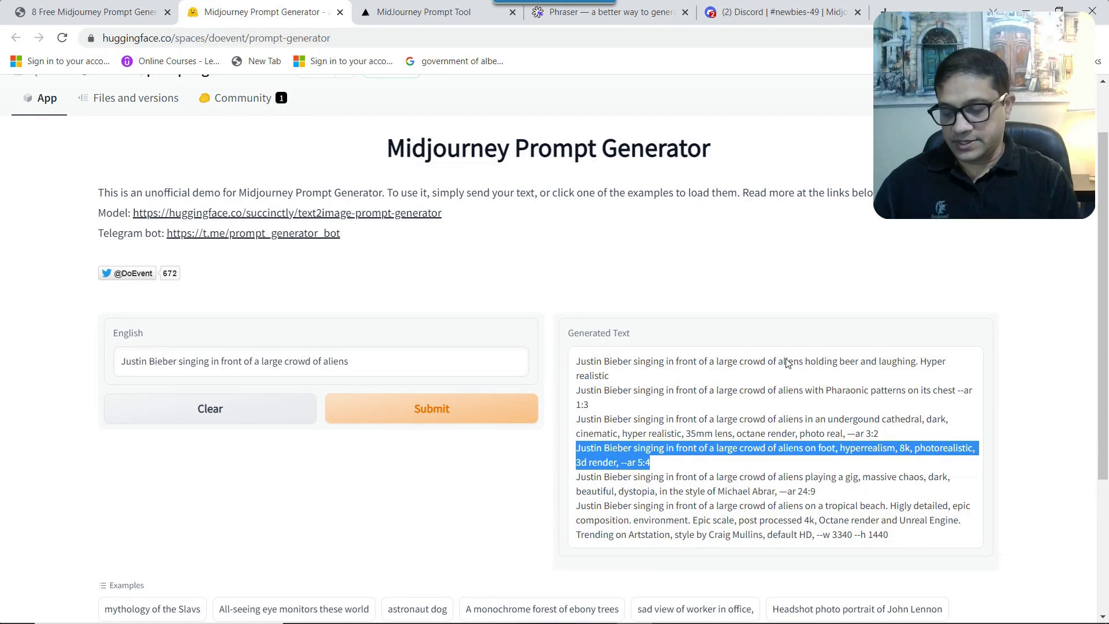
# Return to Discord's newbies-49 channel and submit an /imagine command with the copied "--ar 5:4" prompt.
pyautogui.click(771, 12)
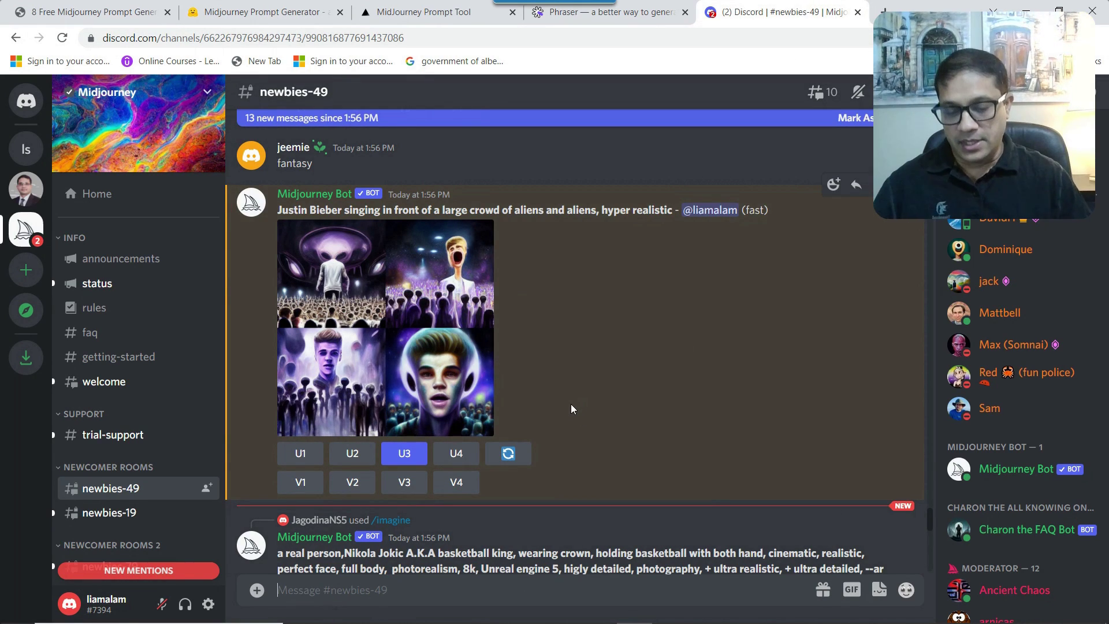
pyautogui.write('/')
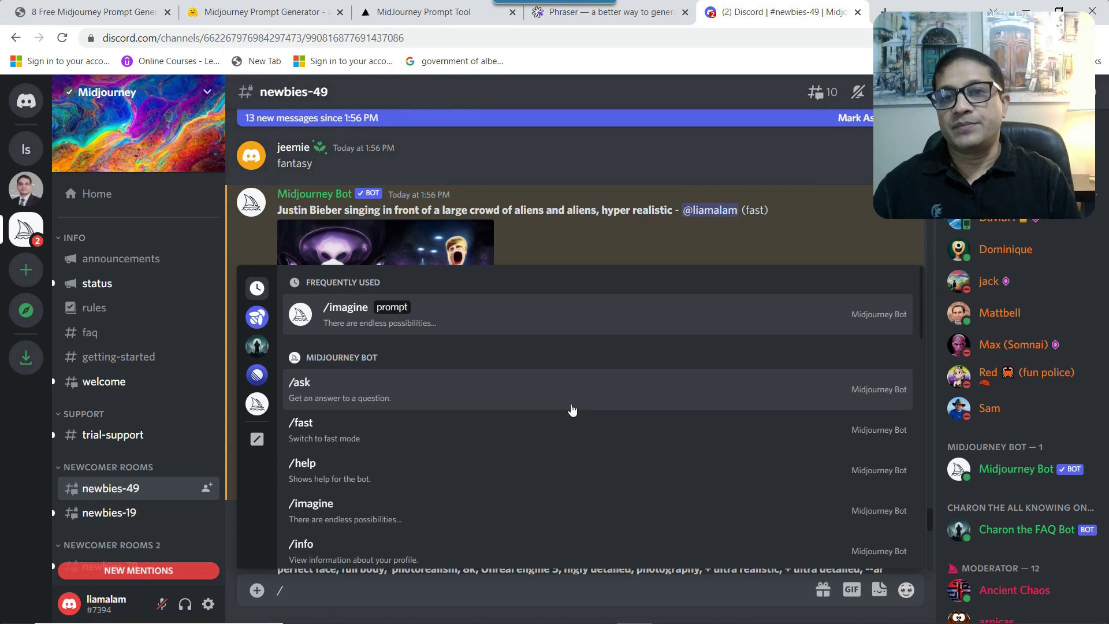
pyautogui.write('imagine')
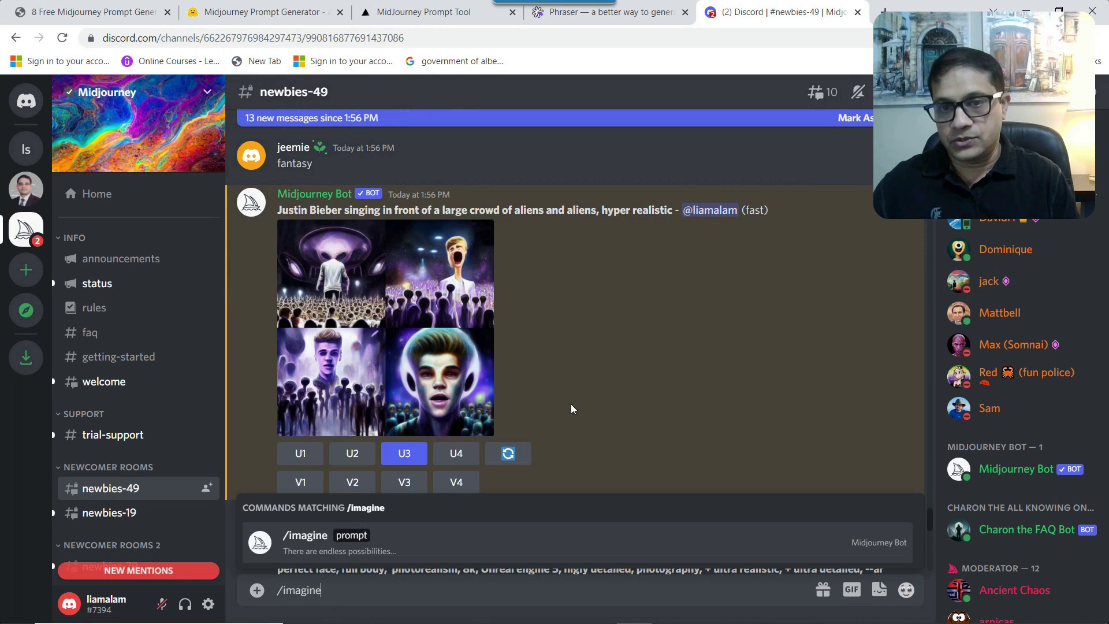
pyautogui.click(378, 545)
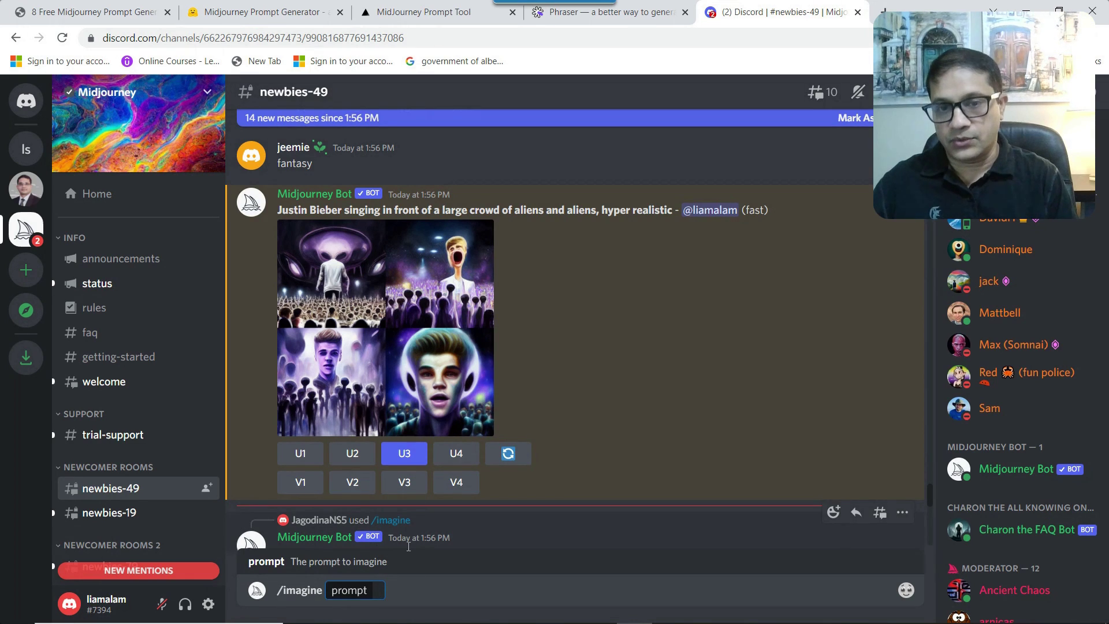
pyautogui.hotkey('ctrl', 'v')
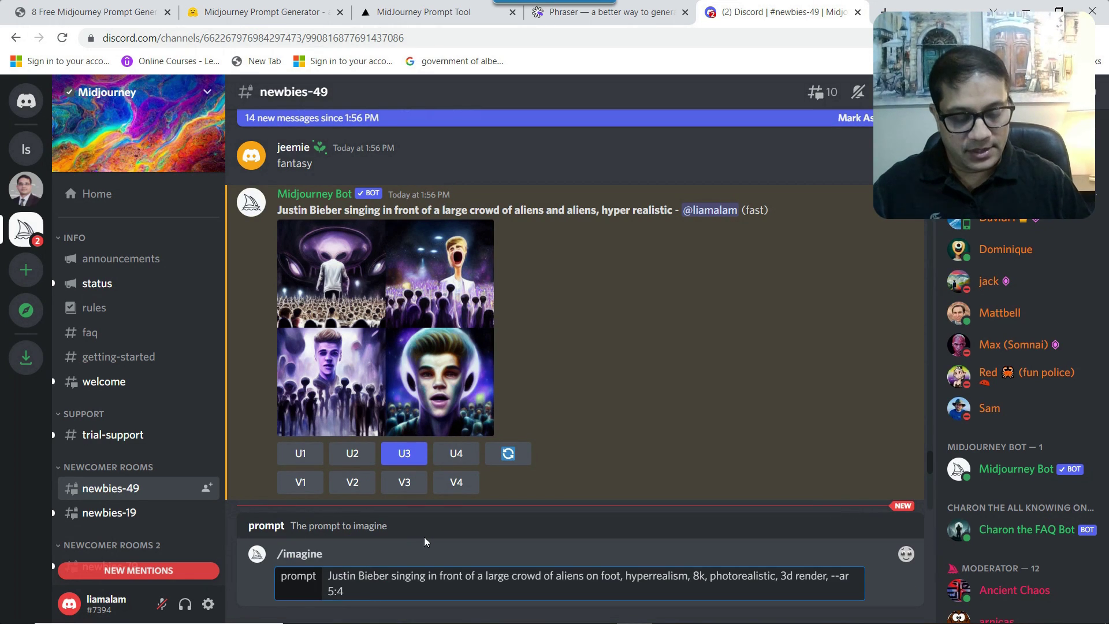
pyautogui.press('Return')
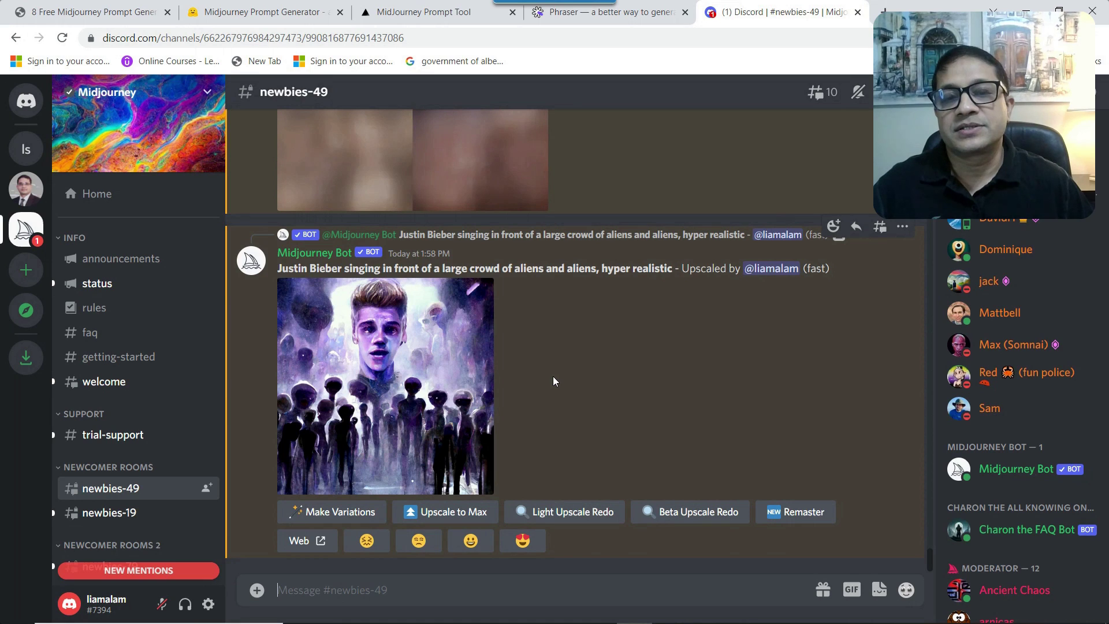
# Upscale the upscaled Justin Bieber image to Max and check the progress of the "--ar 5:4" image job.
pyautogui.click(434, 511)
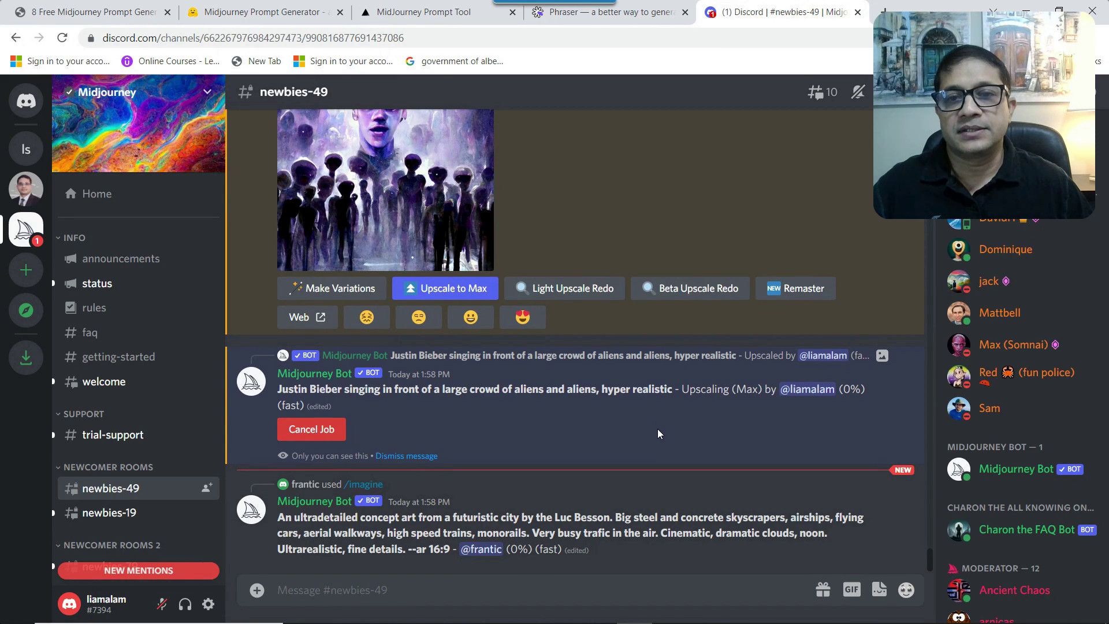
pyautogui.scroll(10, 658, 428)
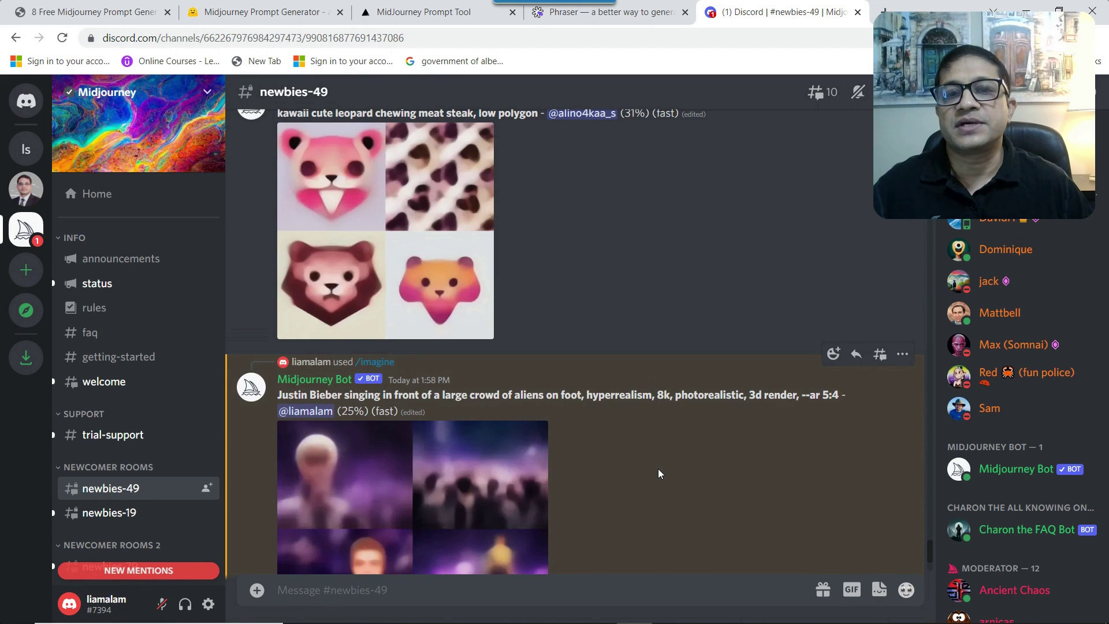
pyautogui.scroll(-2, 658, 467)
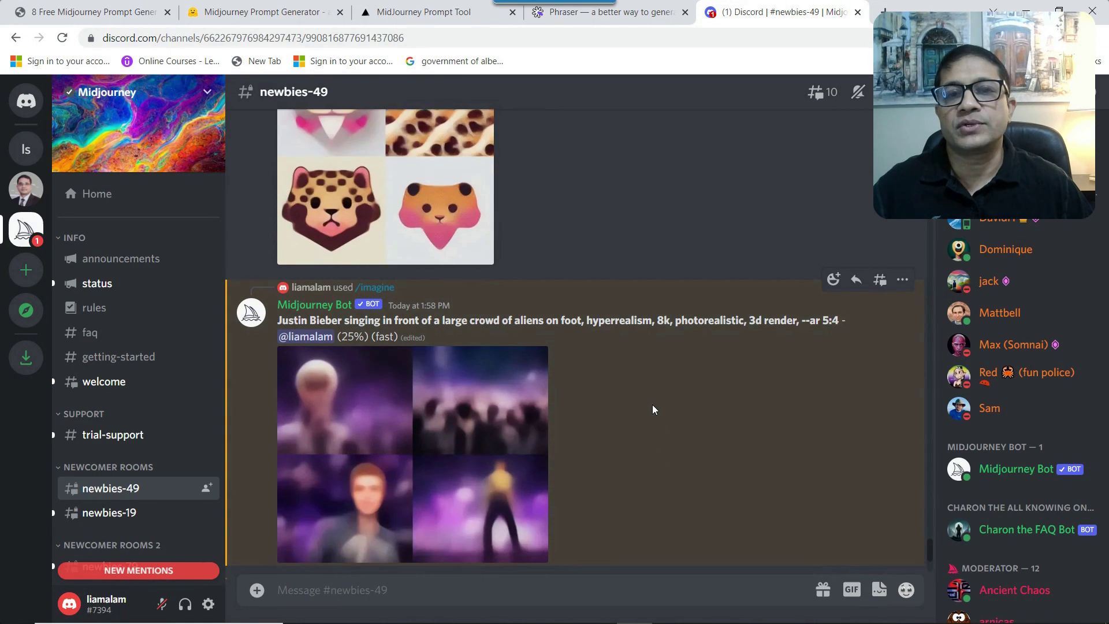
# Check the progress of the "--ar 5:4" image job and look at the upscaled hyper realistic image below it.
pyautogui.scroll(-2, 652, 405)
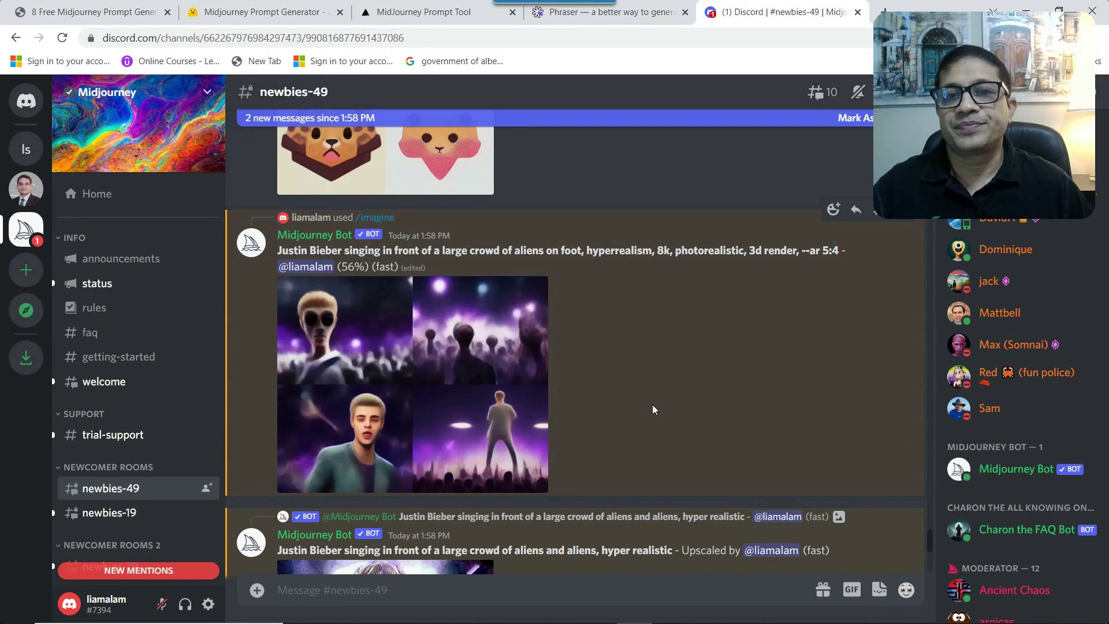
pyautogui.scroll(-2, 652, 404)
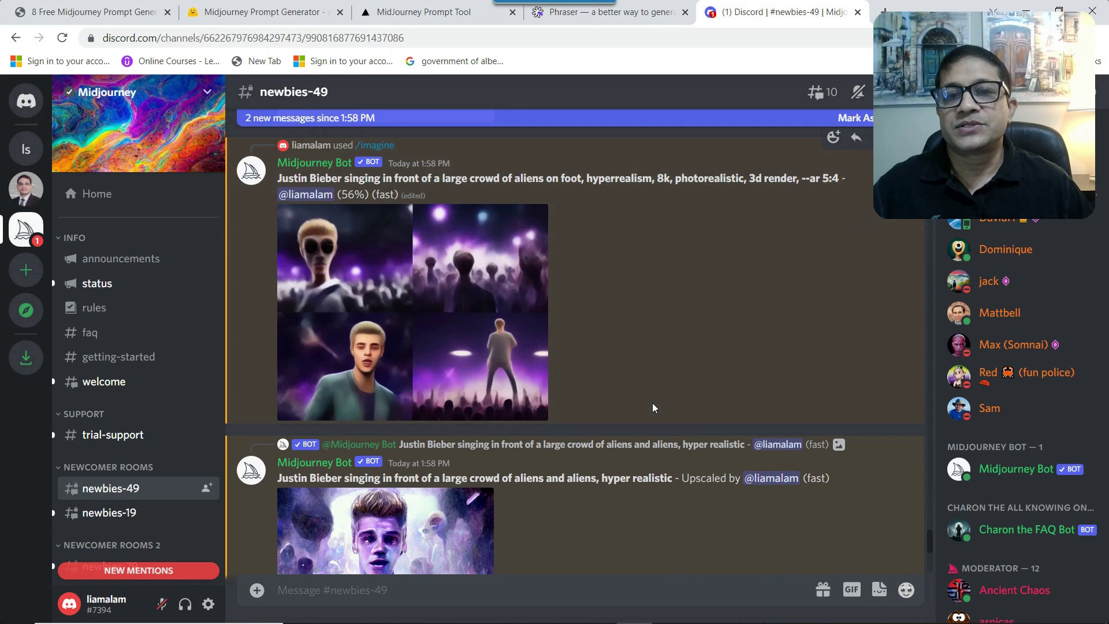
pyautogui.scroll(-3, 652, 402)
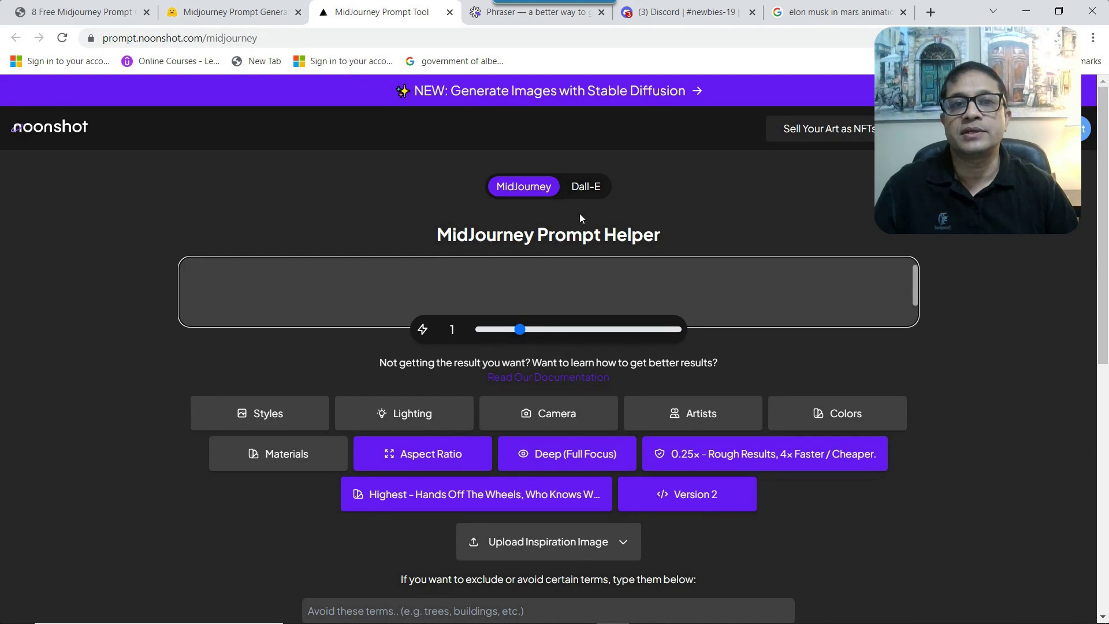
# Reset the prompt helper by switching to Dall-E and back to MidJourney, and enter "An elated man in mars surrounded by curious aliens" as the prompt.
pyautogui.click(584, 187)
pyautogui.click(525, 185)
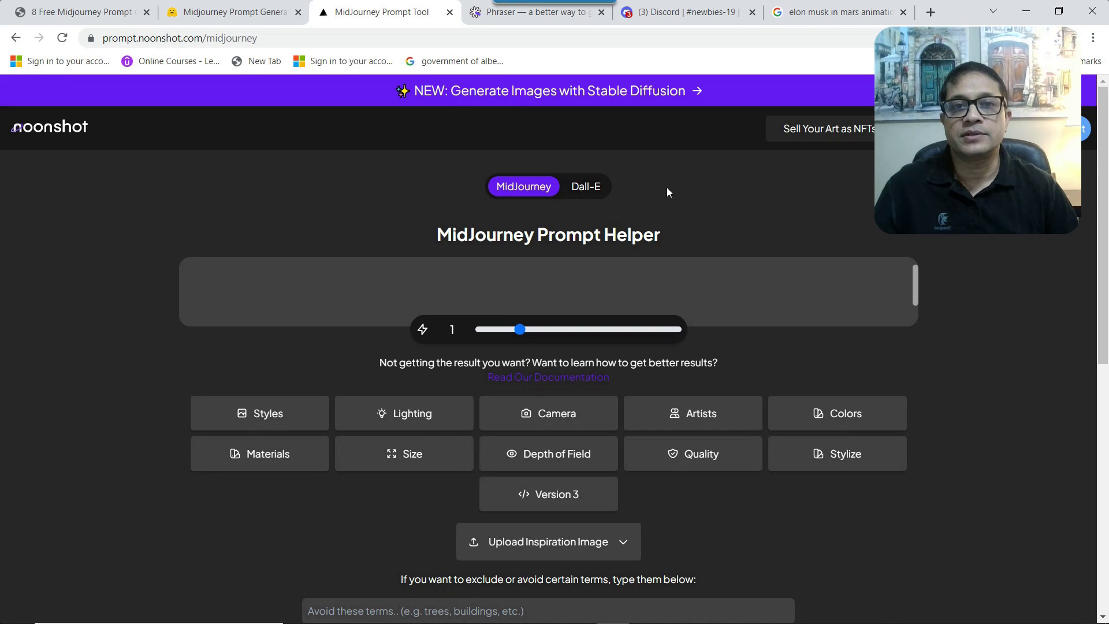
pyautogui.click(273, 299)
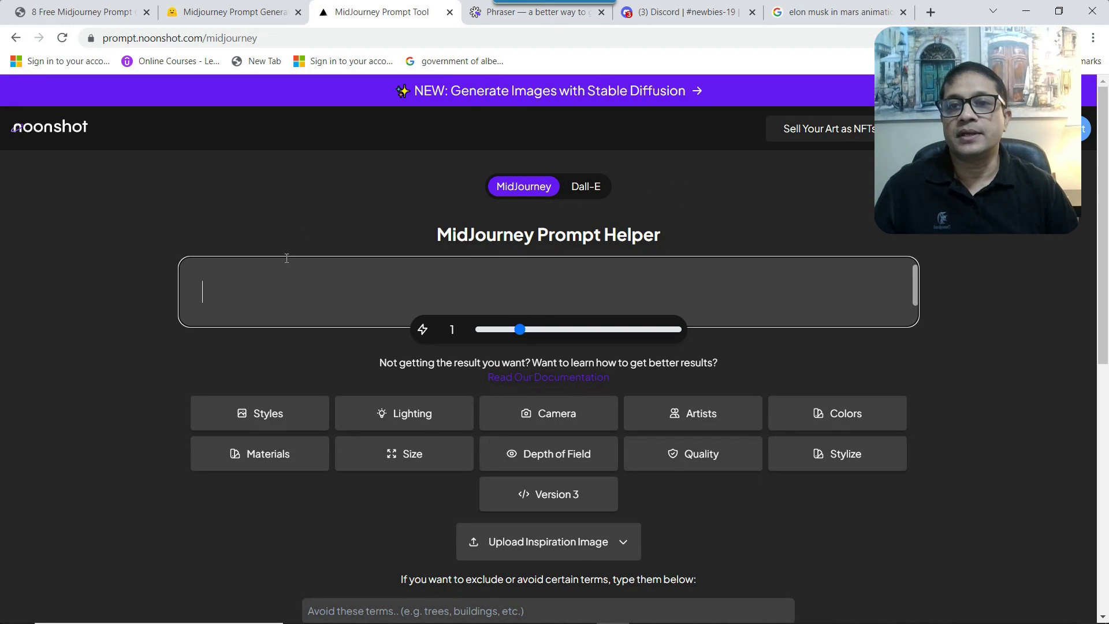
pyautogui.write('An elated man in mars surrounded by curious aliens')
pyautogui.click(295, 196)
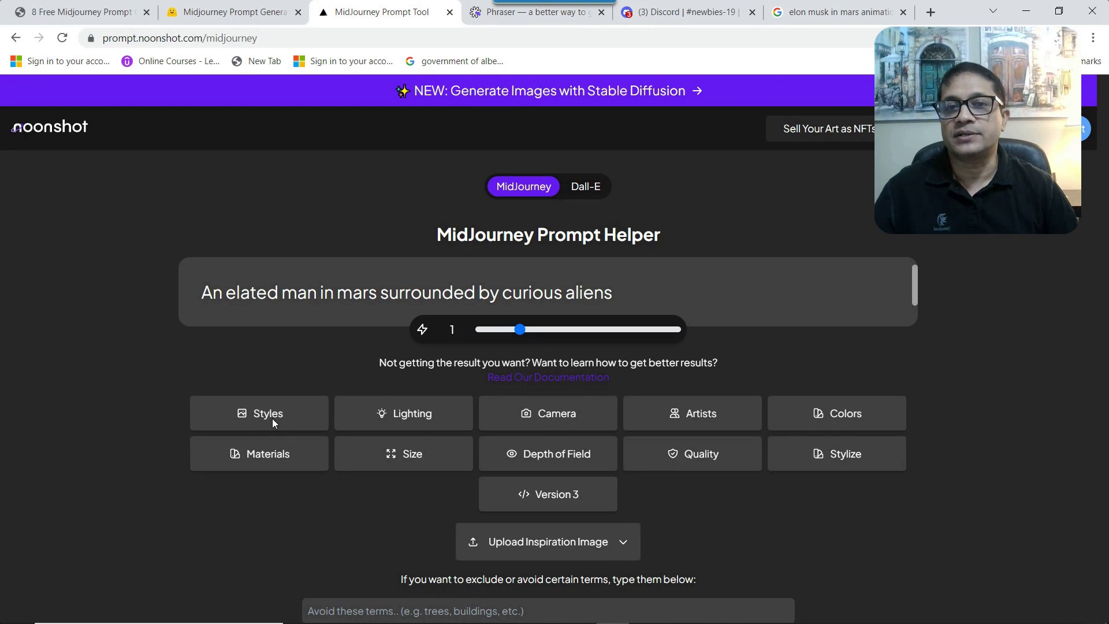
# Browse the styles, search them for "real", and add the Photorealistic style to the prompt.
pyautogui.click(272, 418)
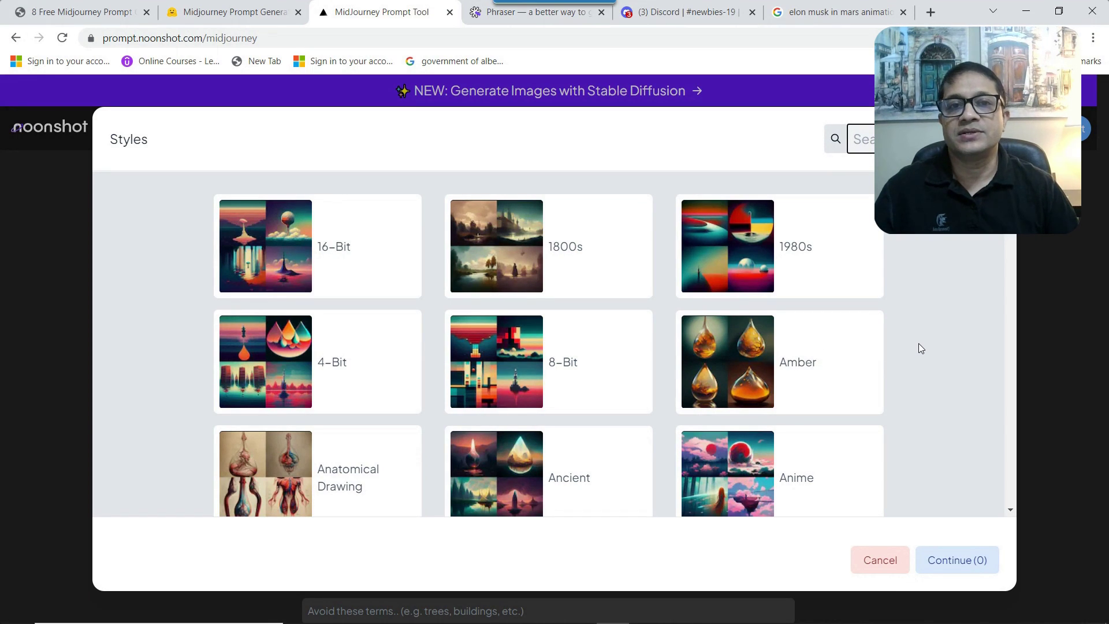
pyautogui.scroll(-6, 918, 344)
pyautogui.scroll(2, 906, 344)
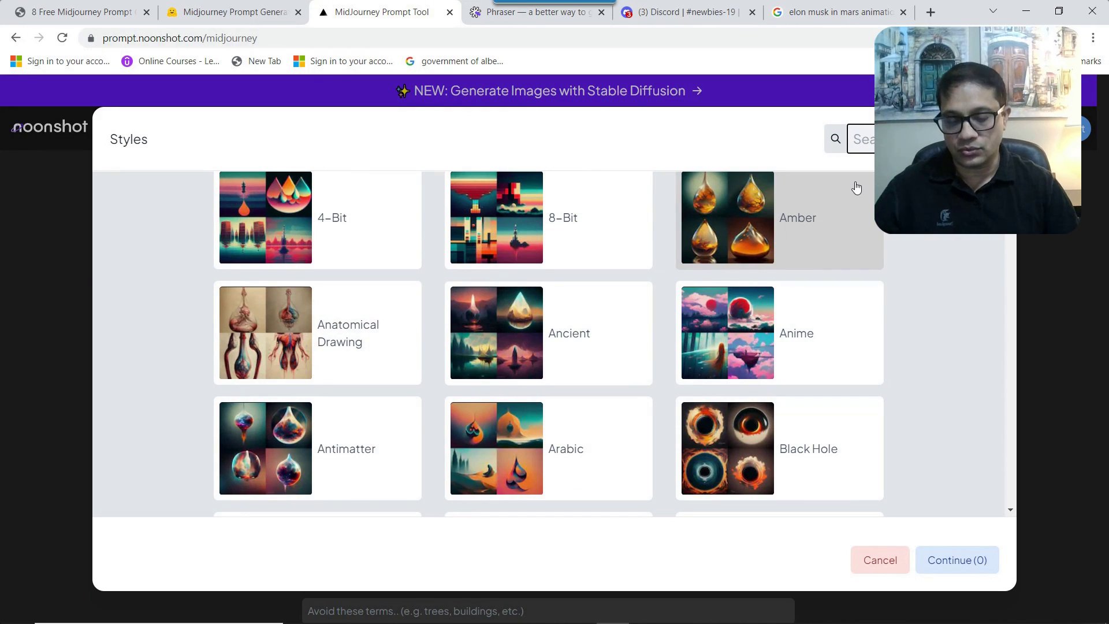
pyautogui.write('real')
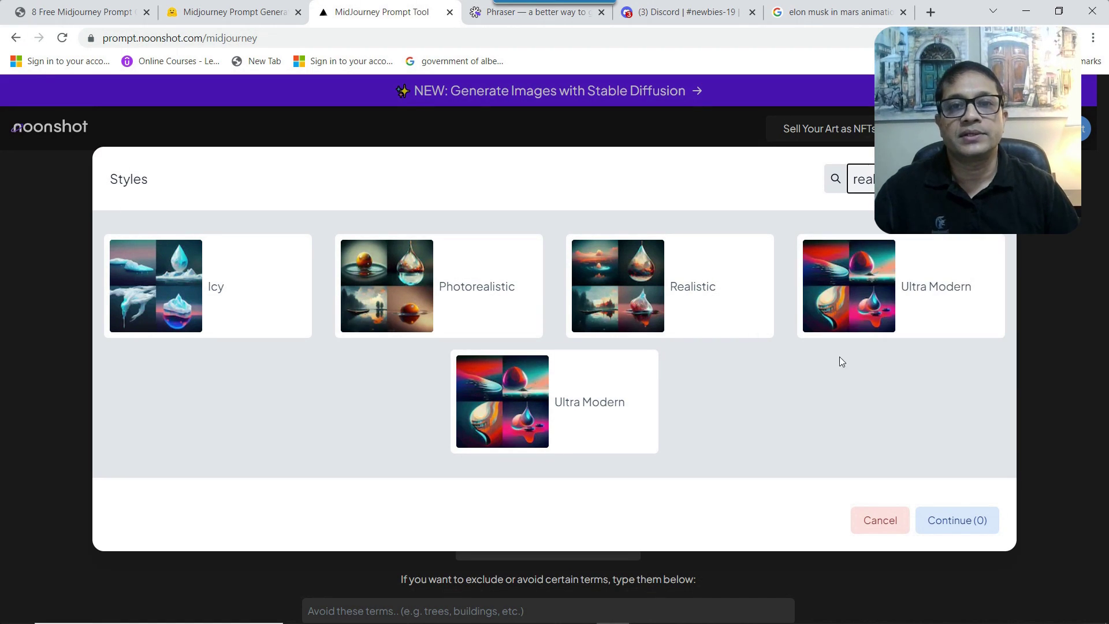
pyautogui.click(477, 299)
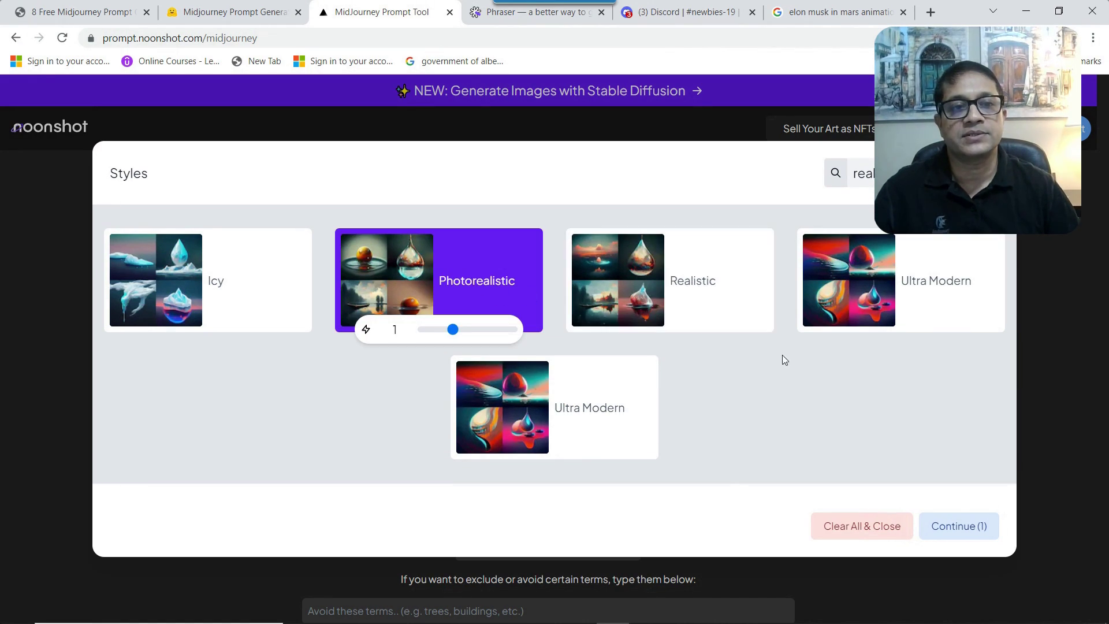
pyautogui.click(959, 527)
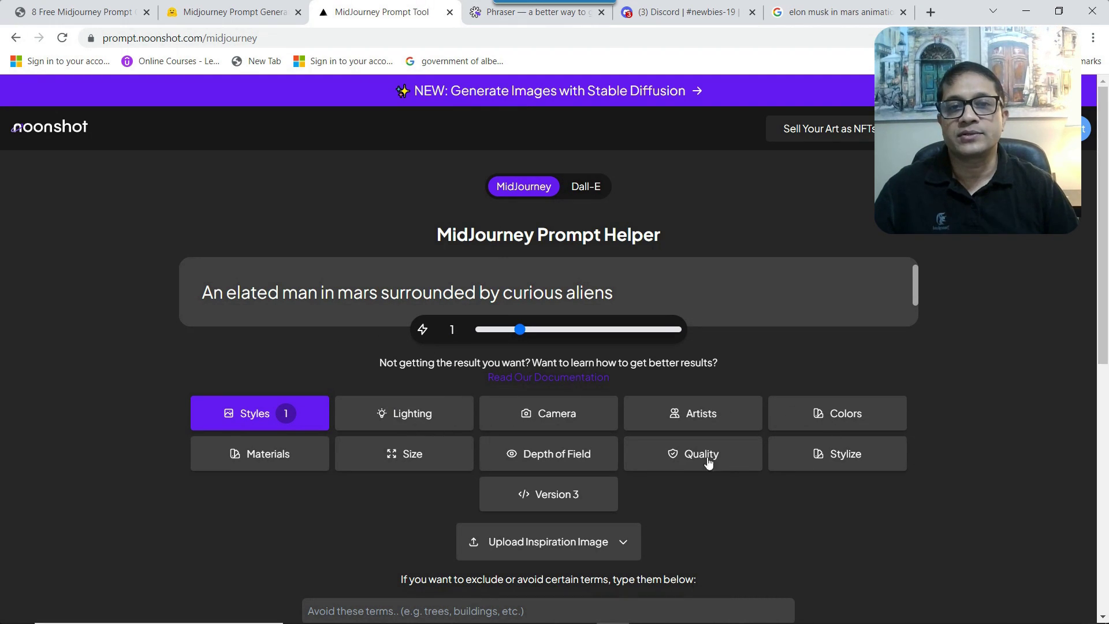
# Look through the lighting options and add Accent Lighting to the prompt.
pyautogui.click(418, 425)
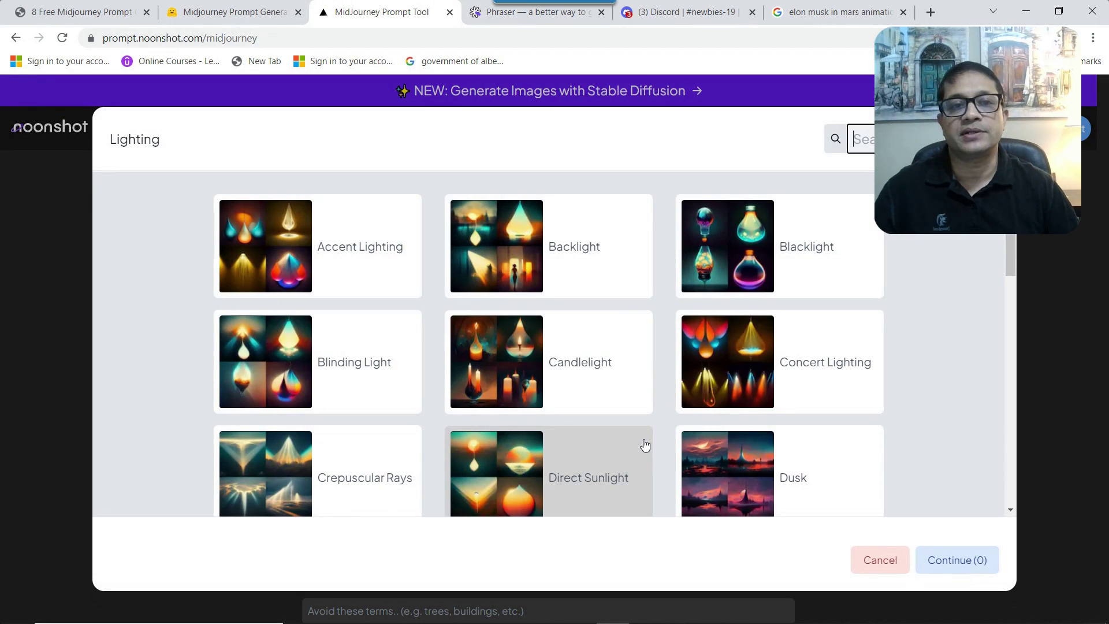
pyautogui.scroll(-4, 645, 444)
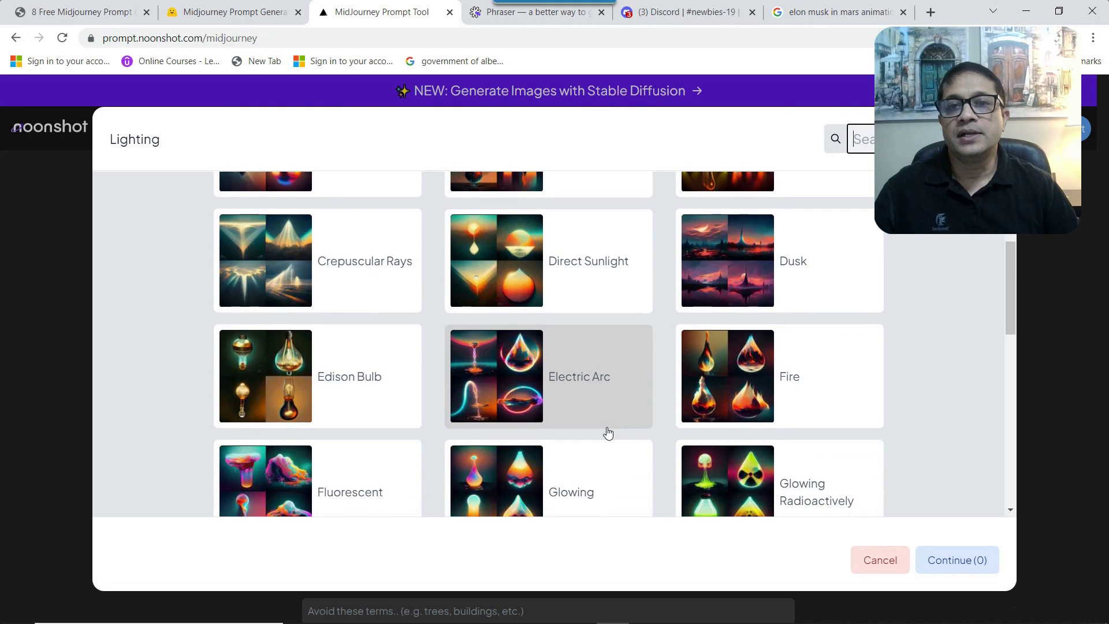
pyautogui.scroll(4, 608, 433)
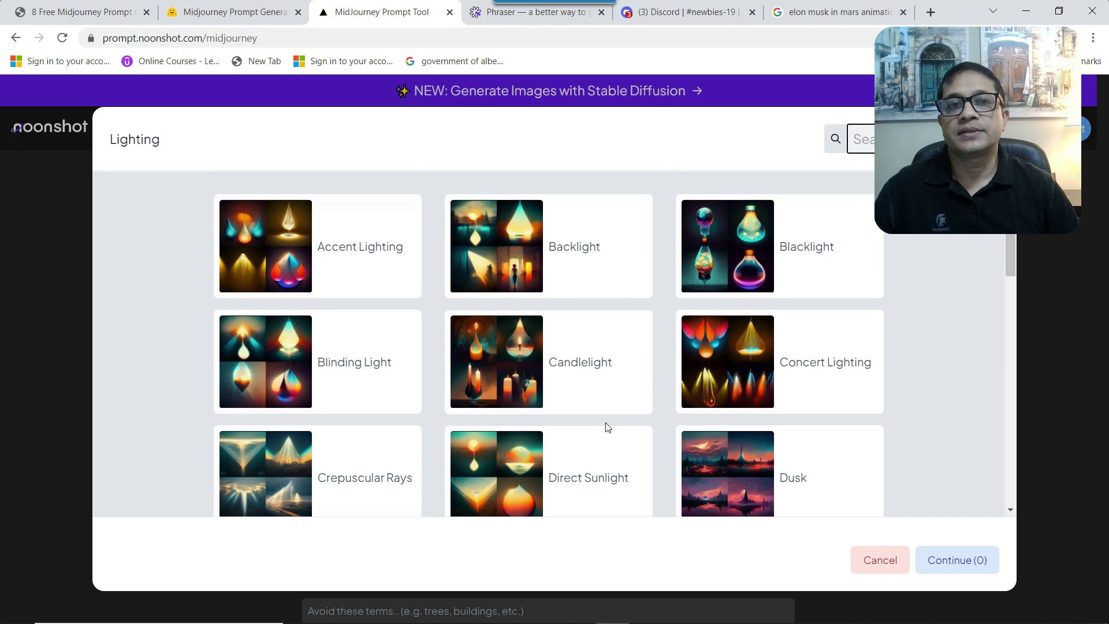
pyautogui.click(330, 260)
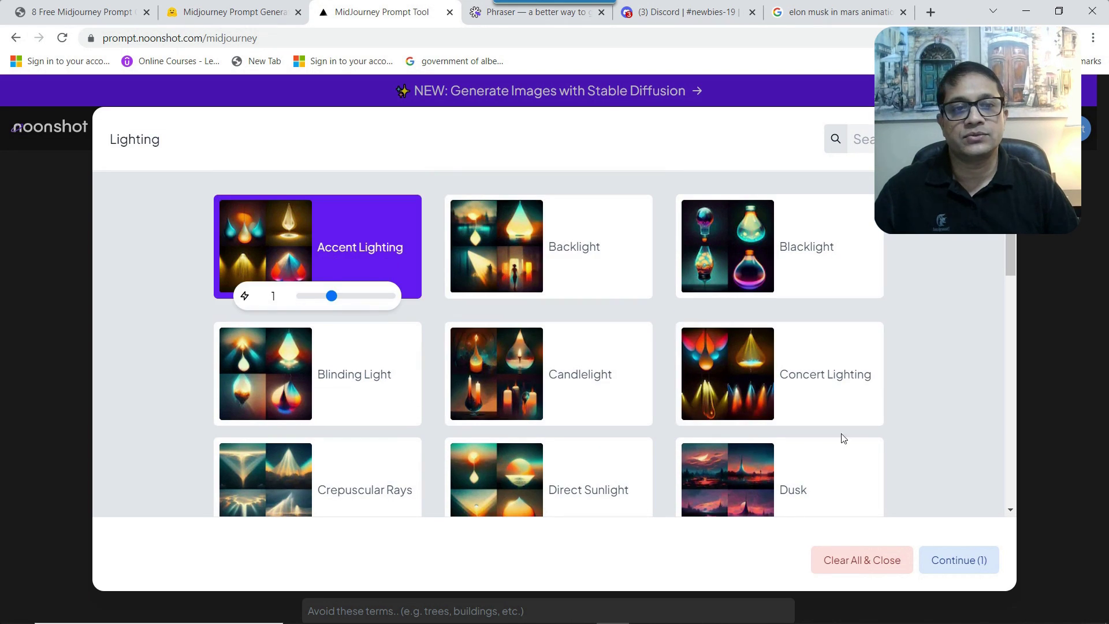
pyautogui.click(956, 560)
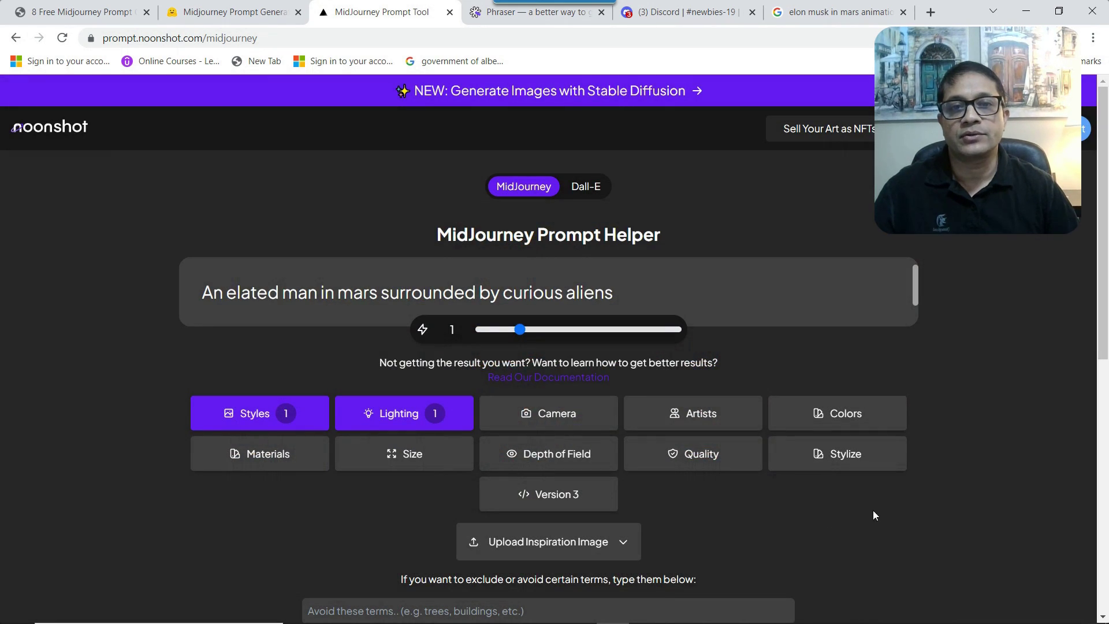
# Add the DSLR camera option and the Andy Warhol artist option to the prompt.
pyautogui.click(545, 424)
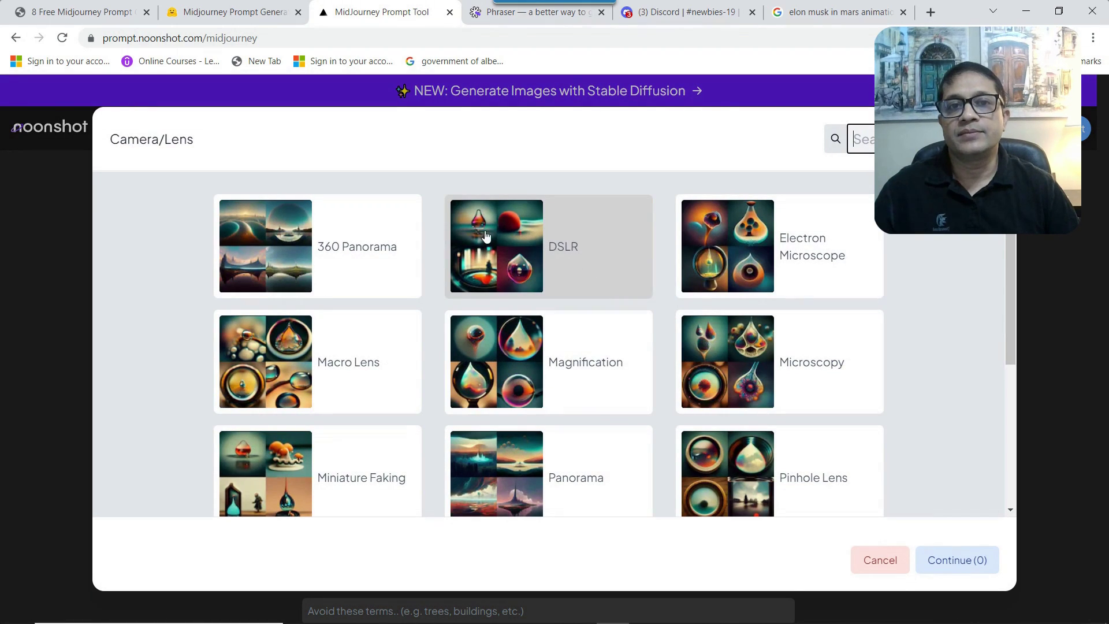
pyautogui.click(577, 248)
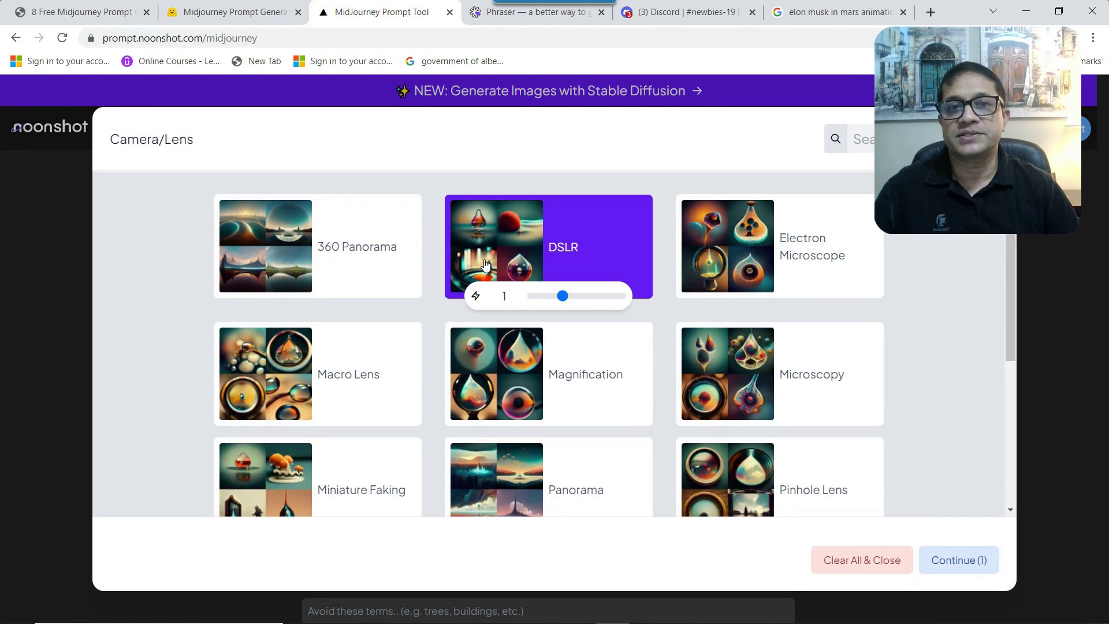
pyautogui.click(963, 562)
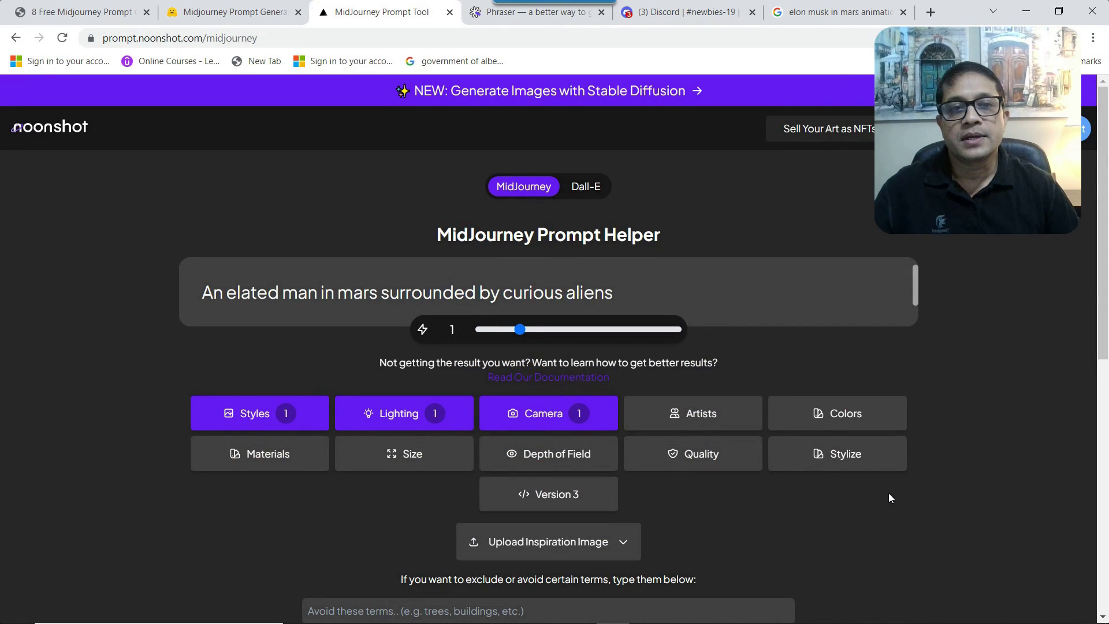
pyautogui.click(717, 412)
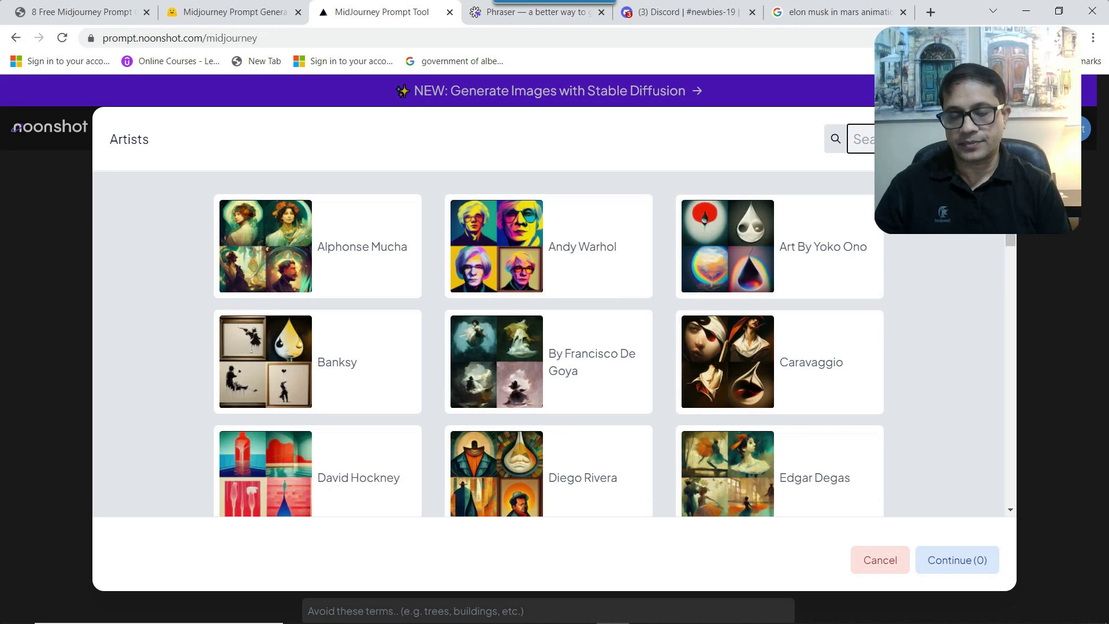
pyautogui.click(585, 274)
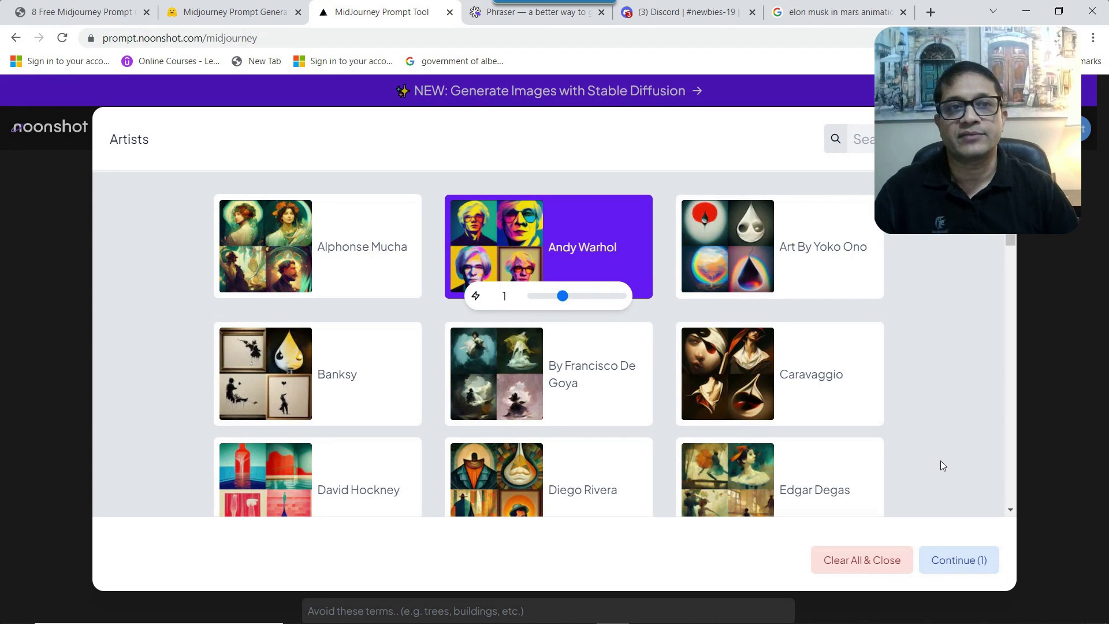
pyautogui.click(936, 571)
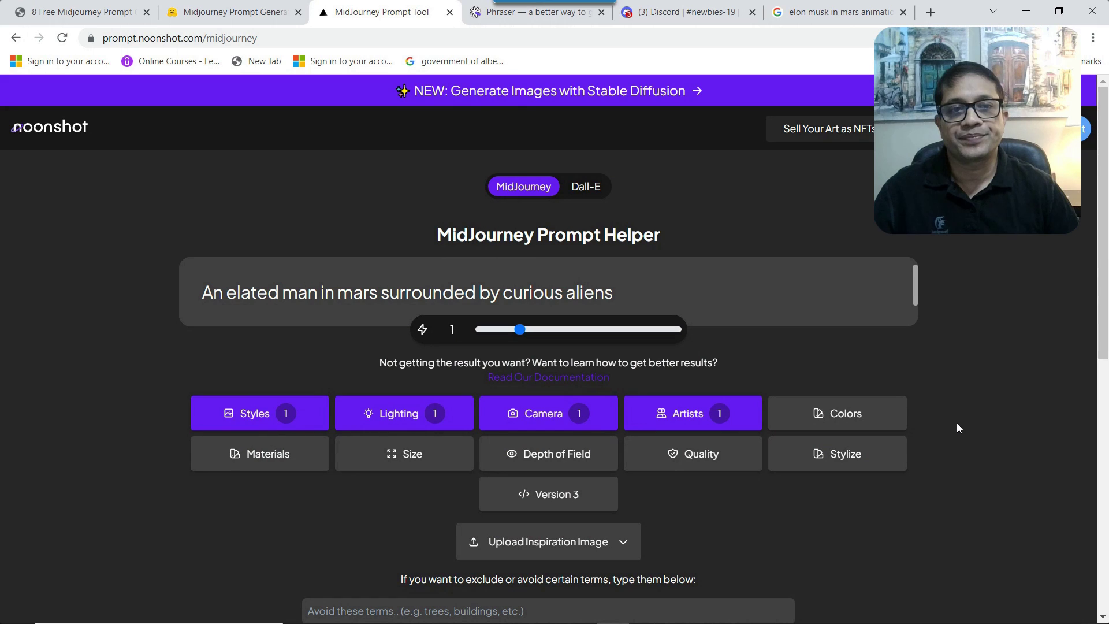
# Add the Amber color to the prompt and view the available materials without choosing one.
pyautogui.click(856, 423)
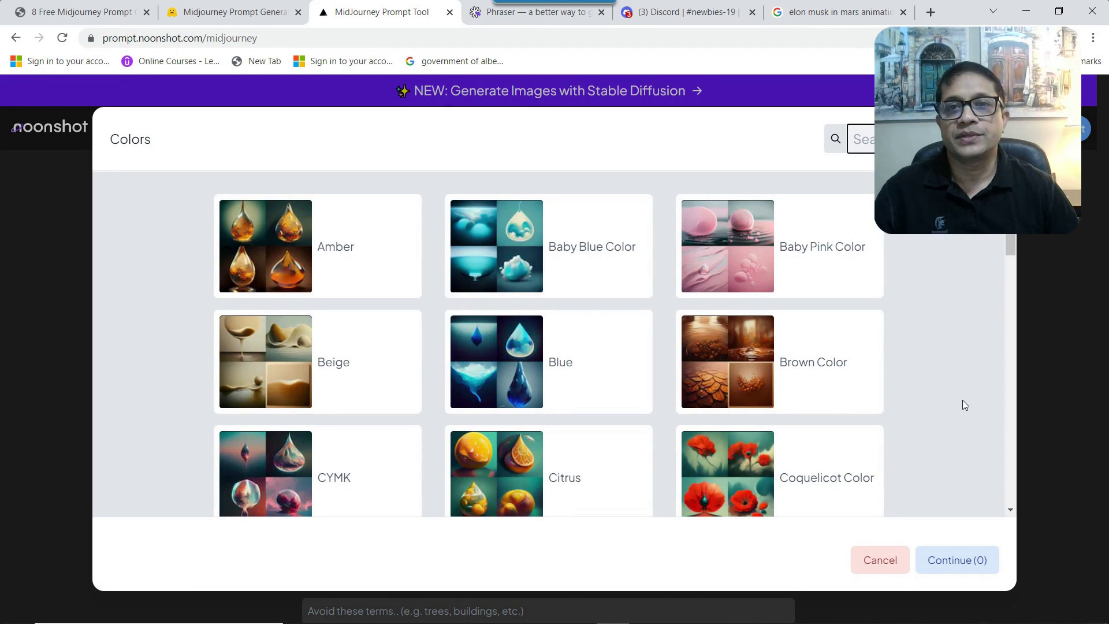
pyautogui.click(389, 253)
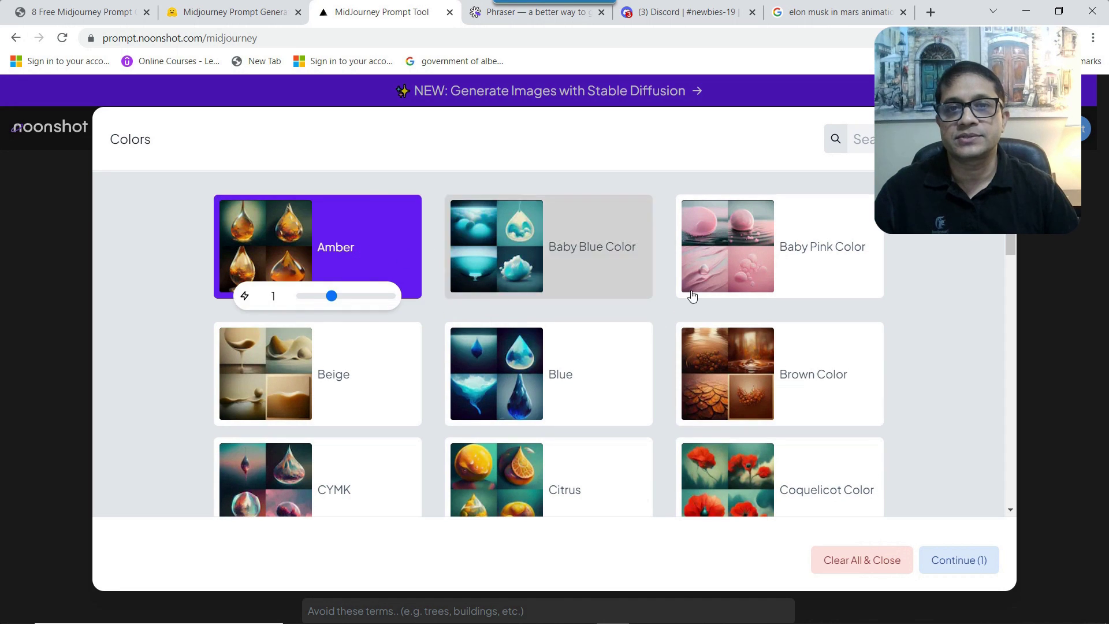
pyautogui.click(953, 561)
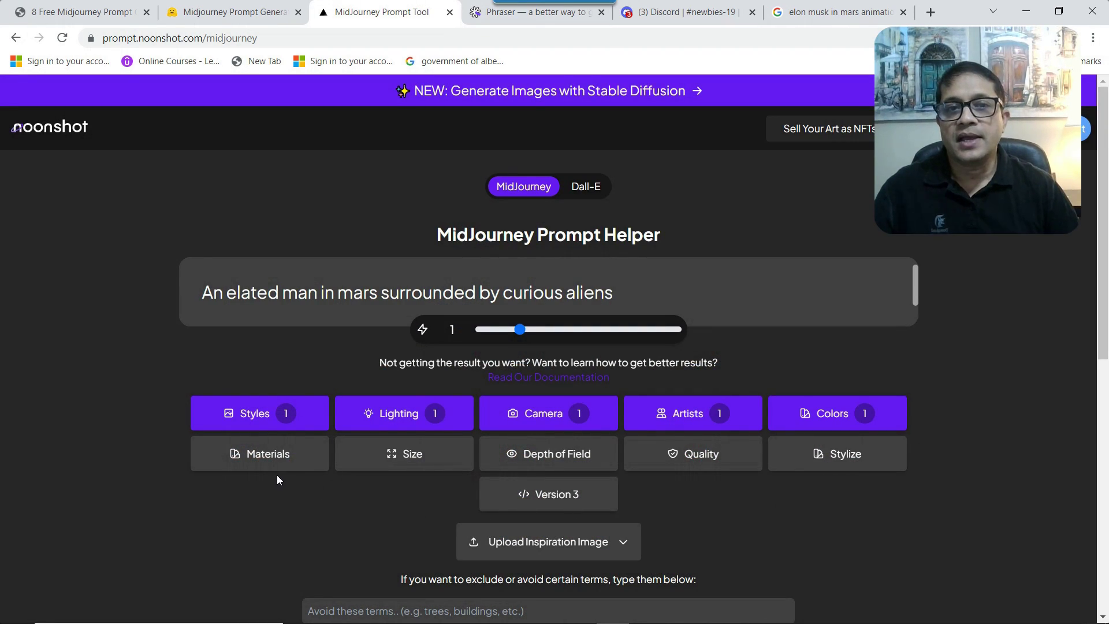
pyautogui.click(278, 460)
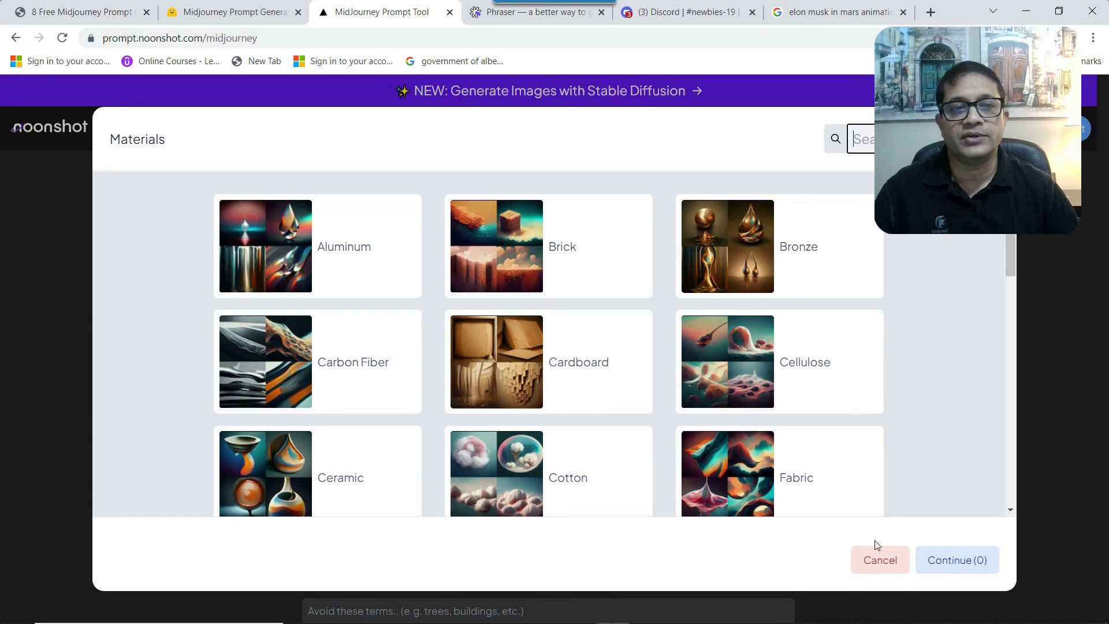
pyautogui.click(880, 560)
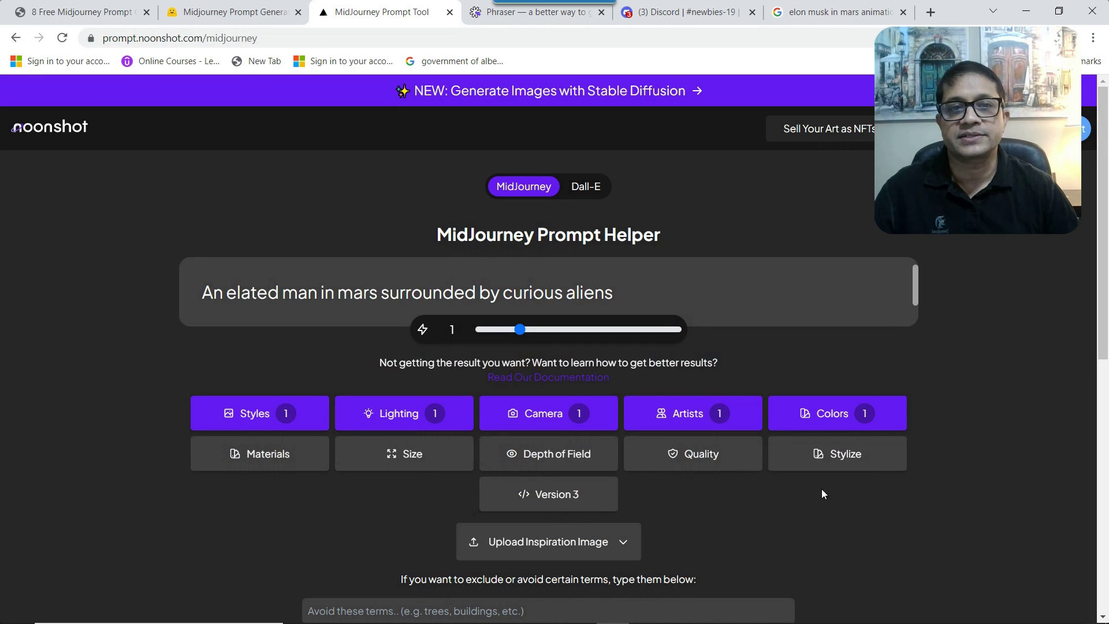
# Set the image's aspect ratio to 16:9 Standard HD Video after trying 9:16 Vertical/Instagram Story.
pyautogui.click(403, 455)
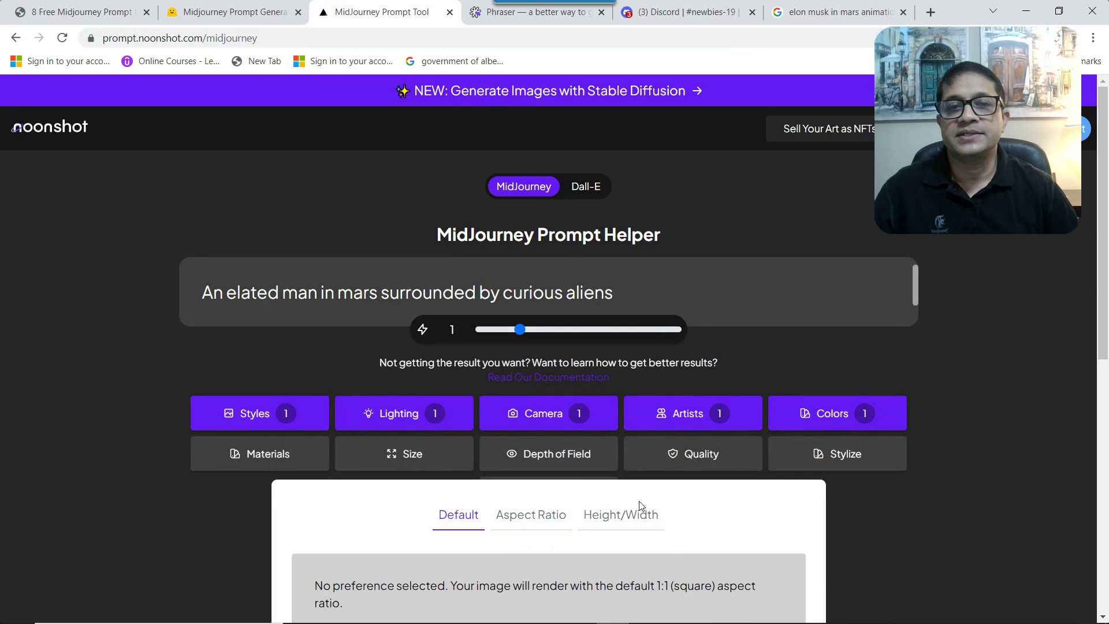
pyautogui.scroll(-4, 721, 524)
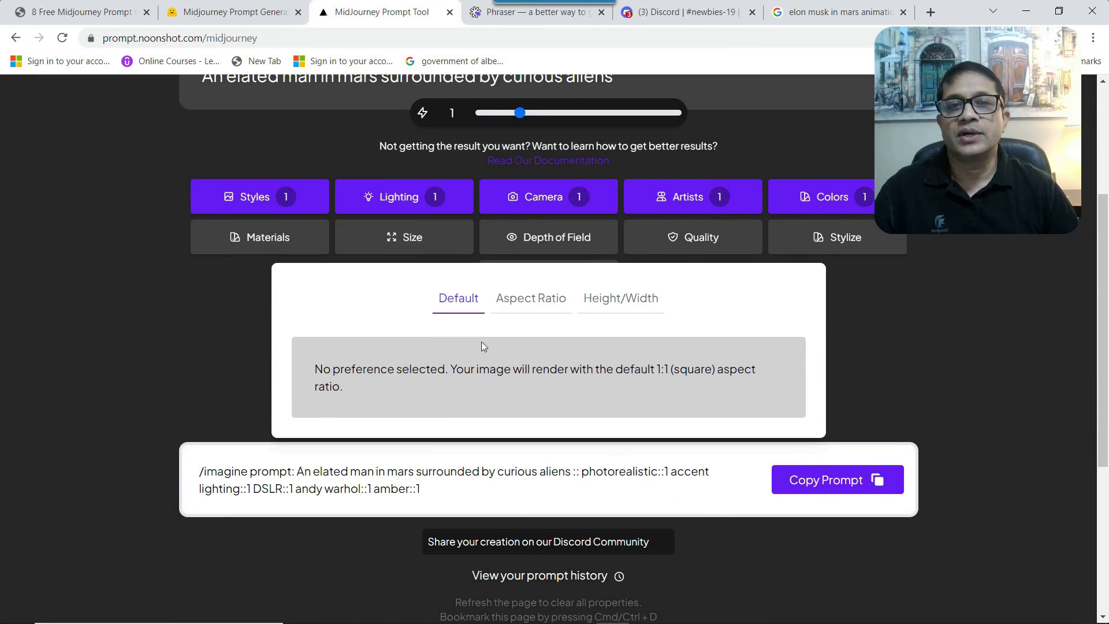
pyautogui.click(534, 300)
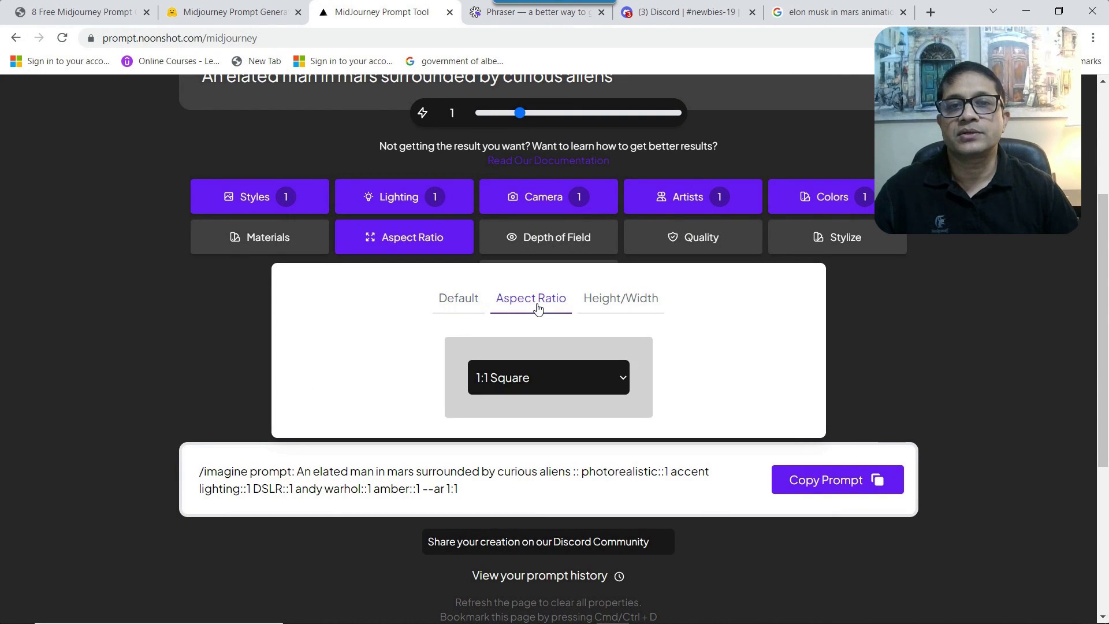
pyautogui.click(589, 388)
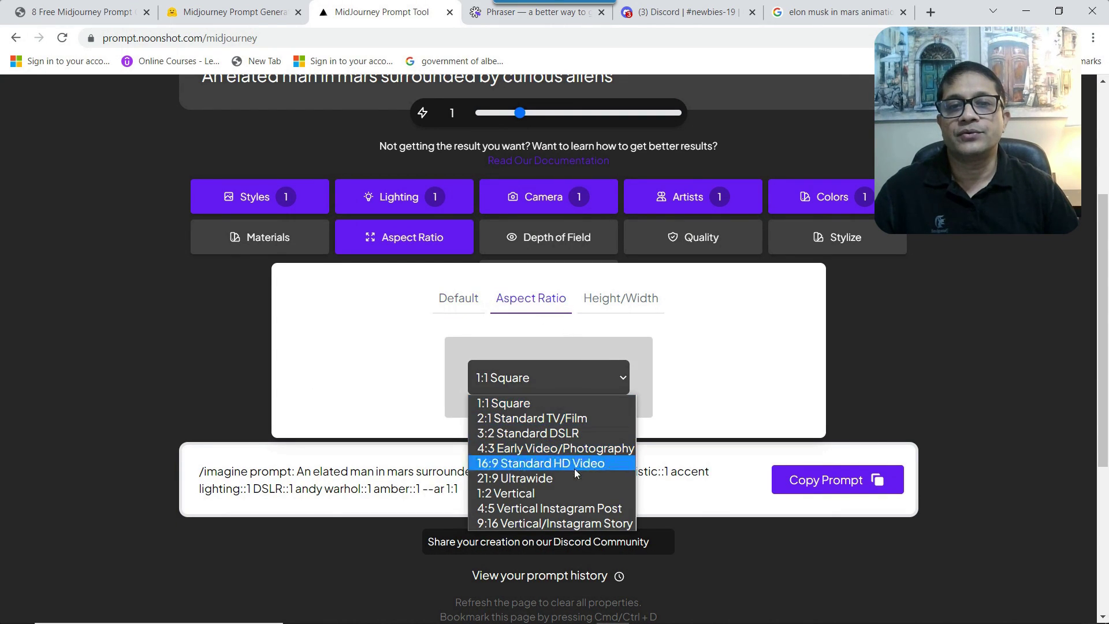
pyautogui.click(569, 523)
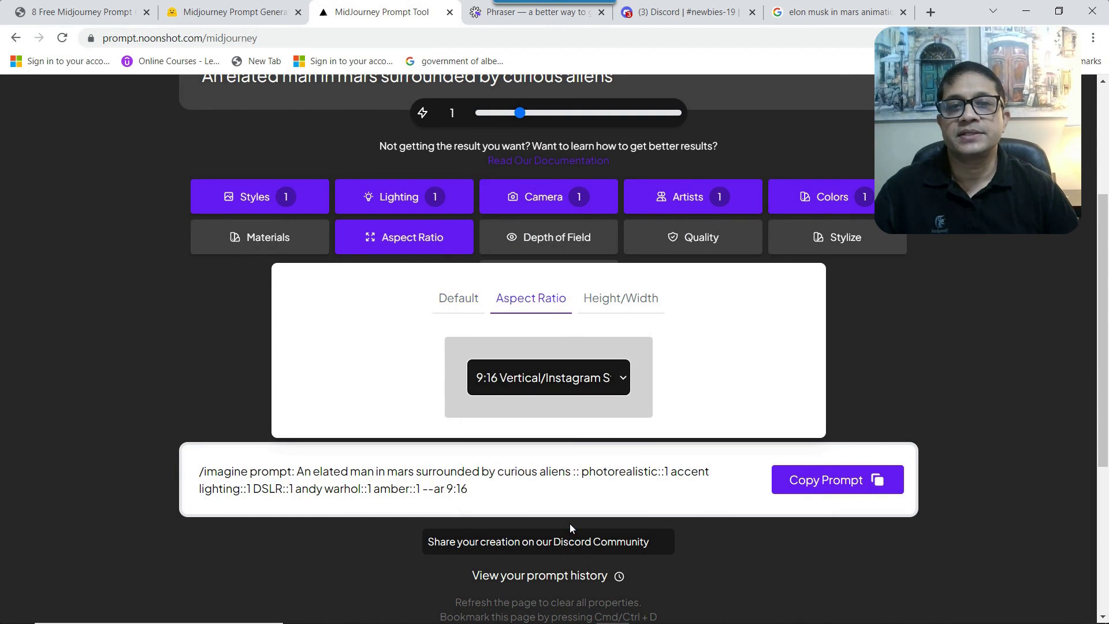
pyautogui.click(627, 388)
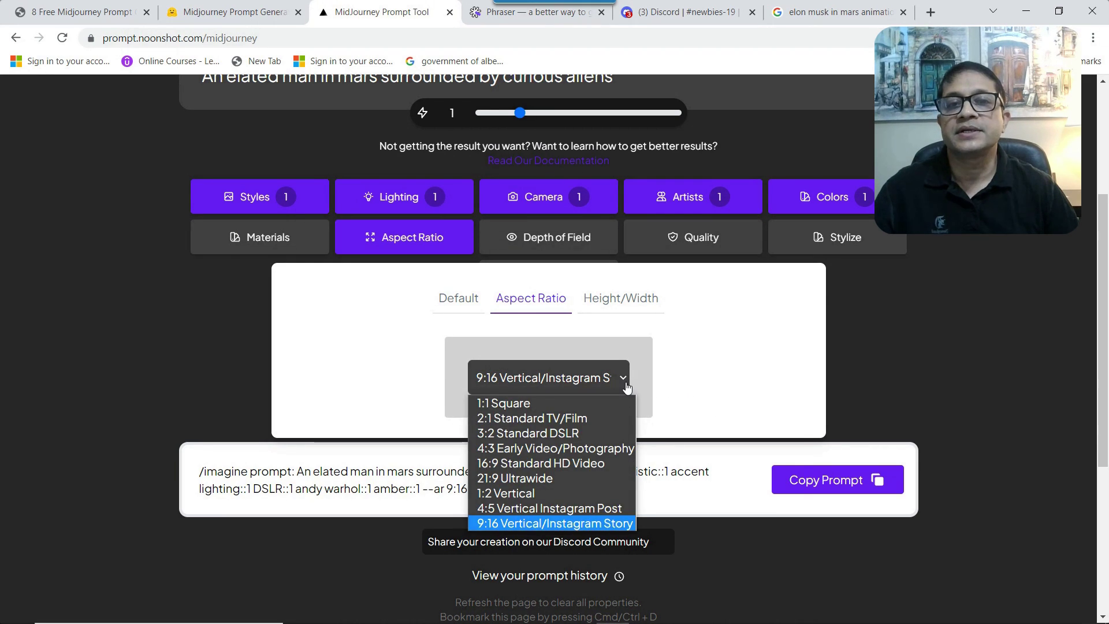
pyautogui.click(556, 464)
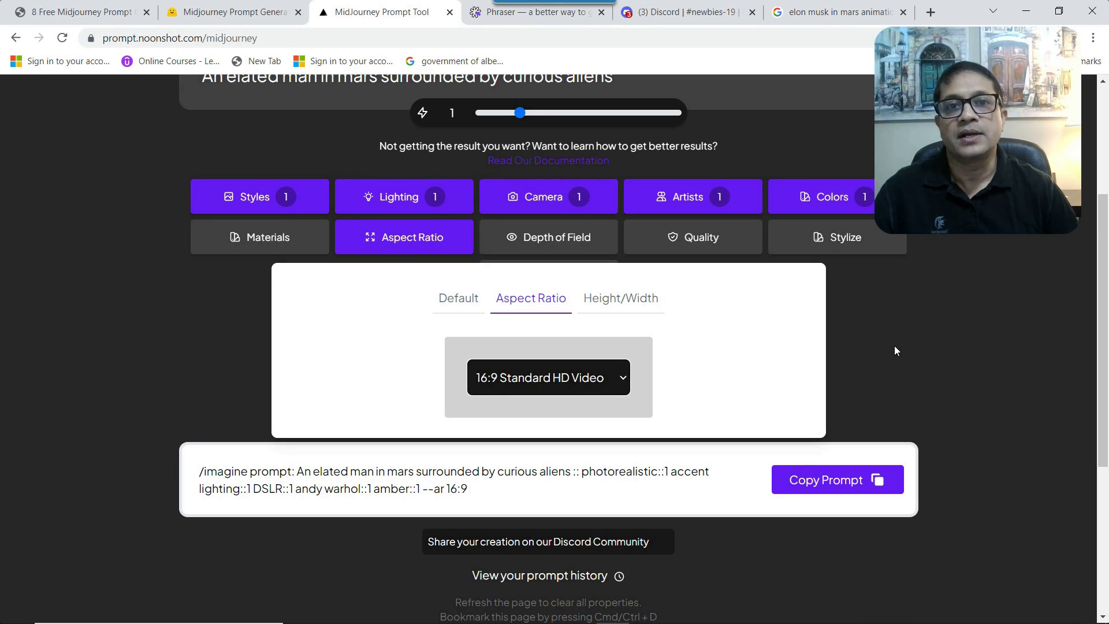
# Look through the depth of field, quality and stylize options of the prompt without choosing any of them.
pyautogui.click(553, 241)
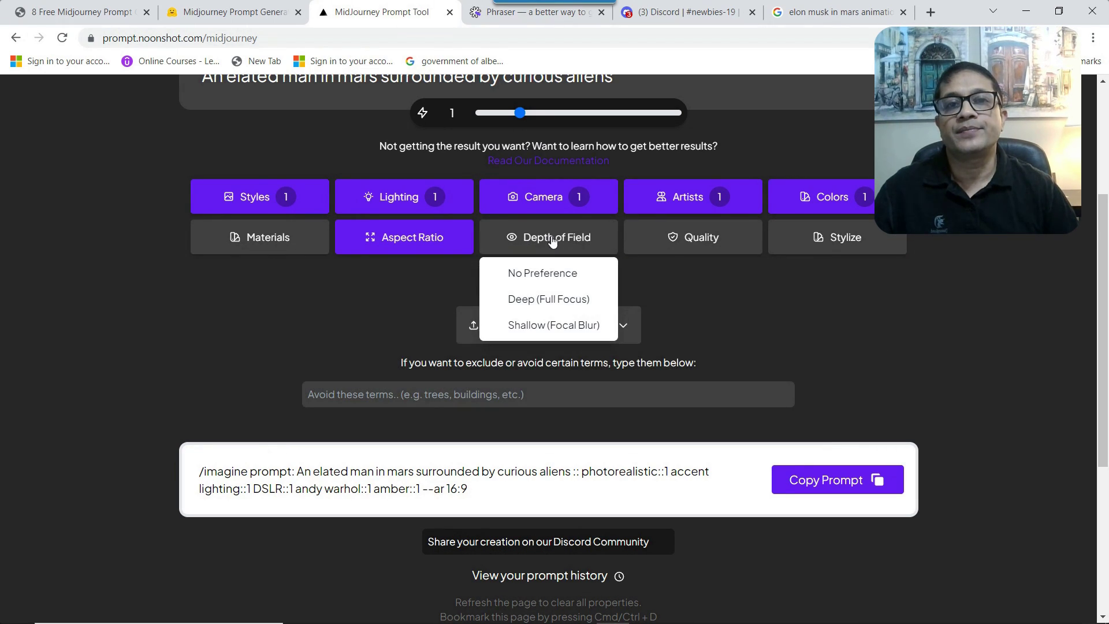
pyautogui.click(918, 341)
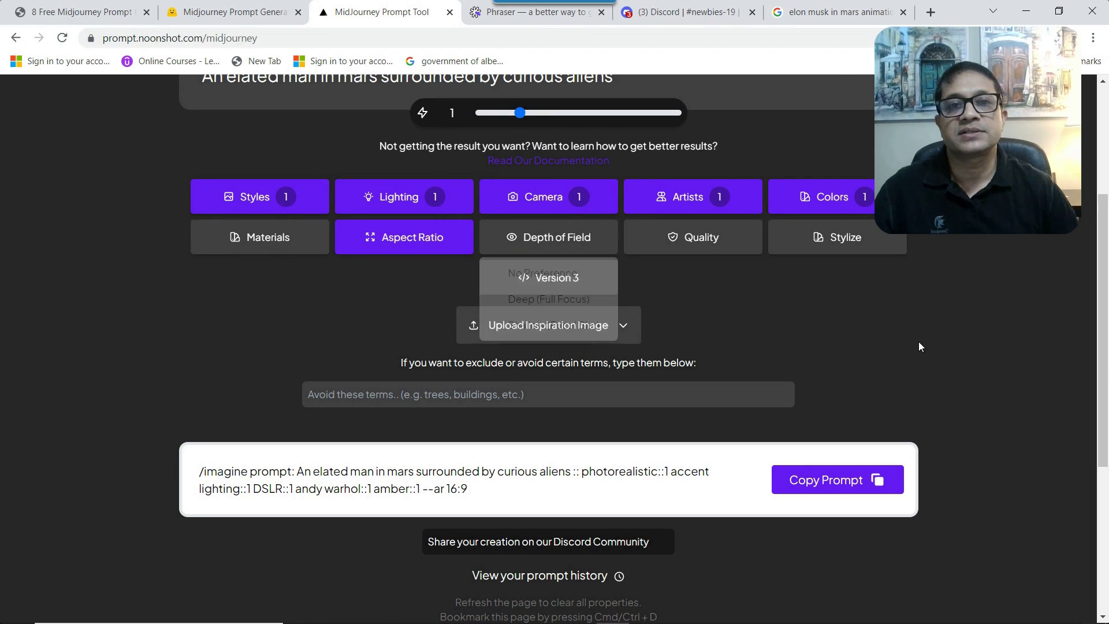
pyautogui.click(683, 238)
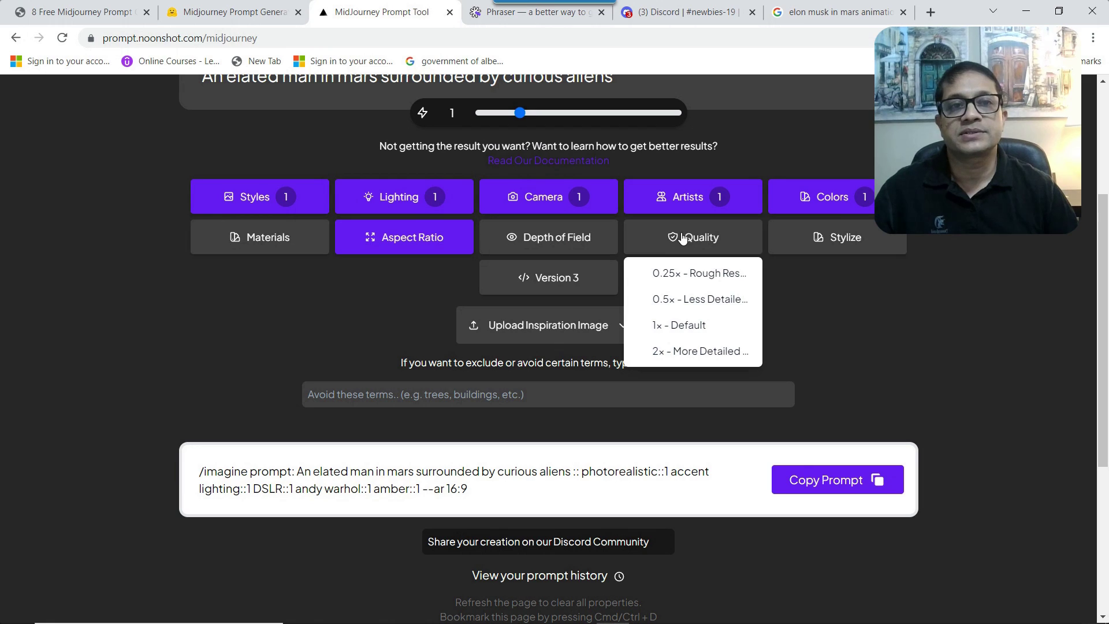
pyautogui.click(914, 347)
pyautogui.click(832, 242)
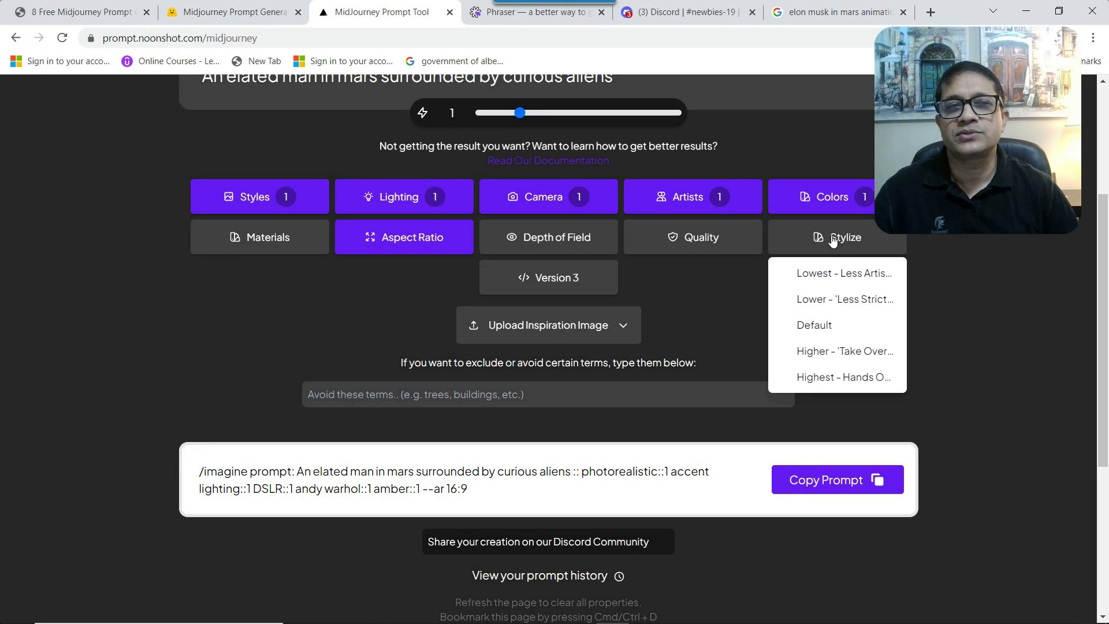
pyautogui.click(1000, 348)
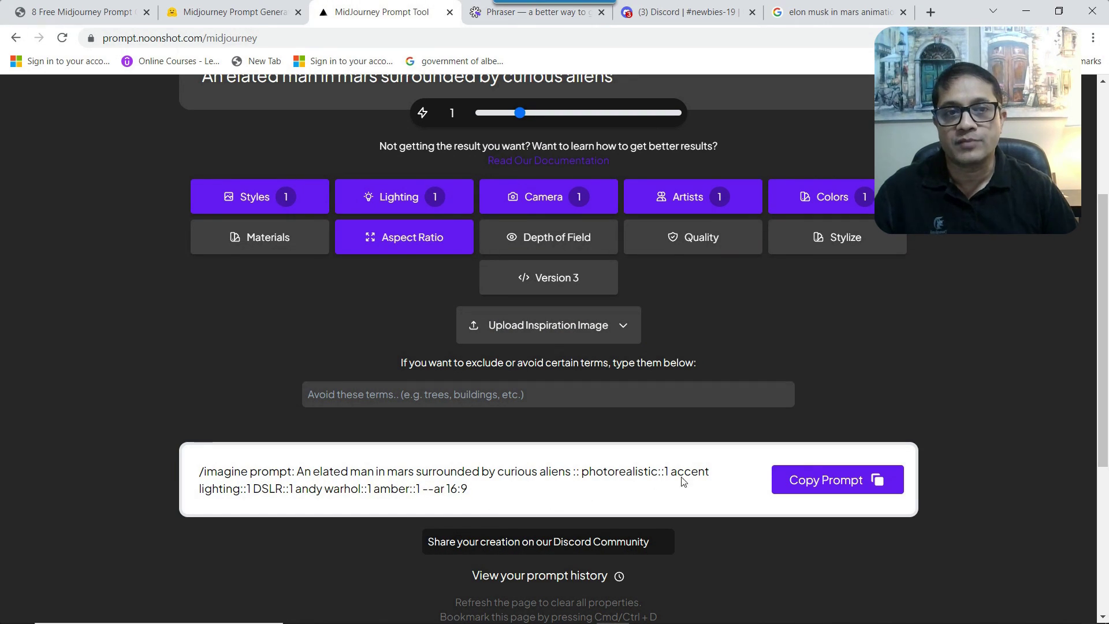
# Copy the finished prompt and submit it with the /imagine command in Discord's newbies-19 channel.
pyautogui.click(816, 488)
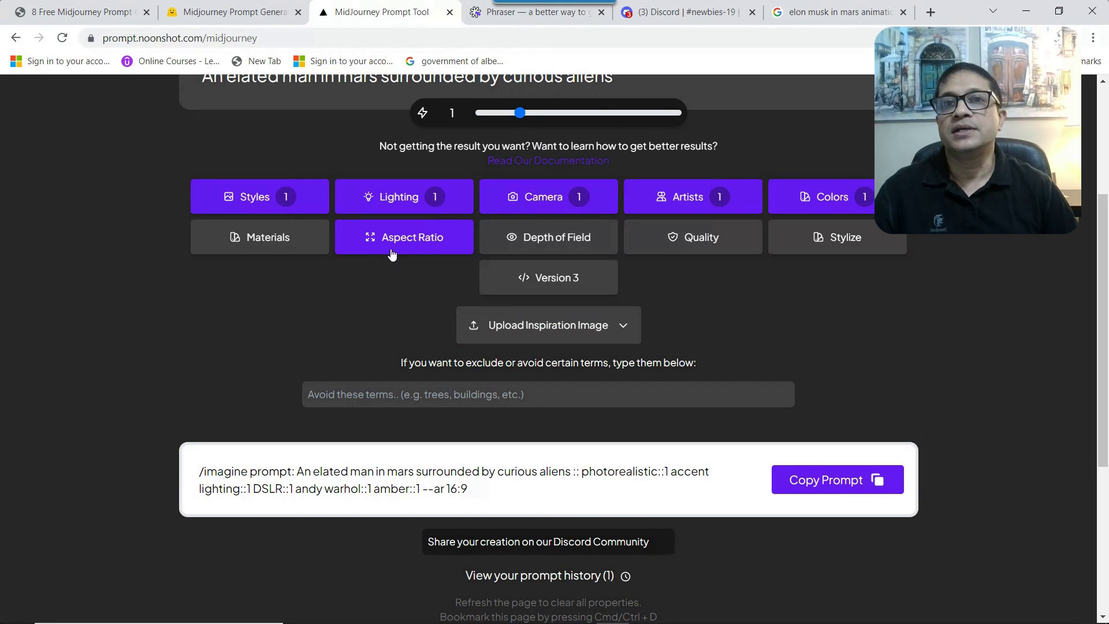
pyautogui.click(663, 15)
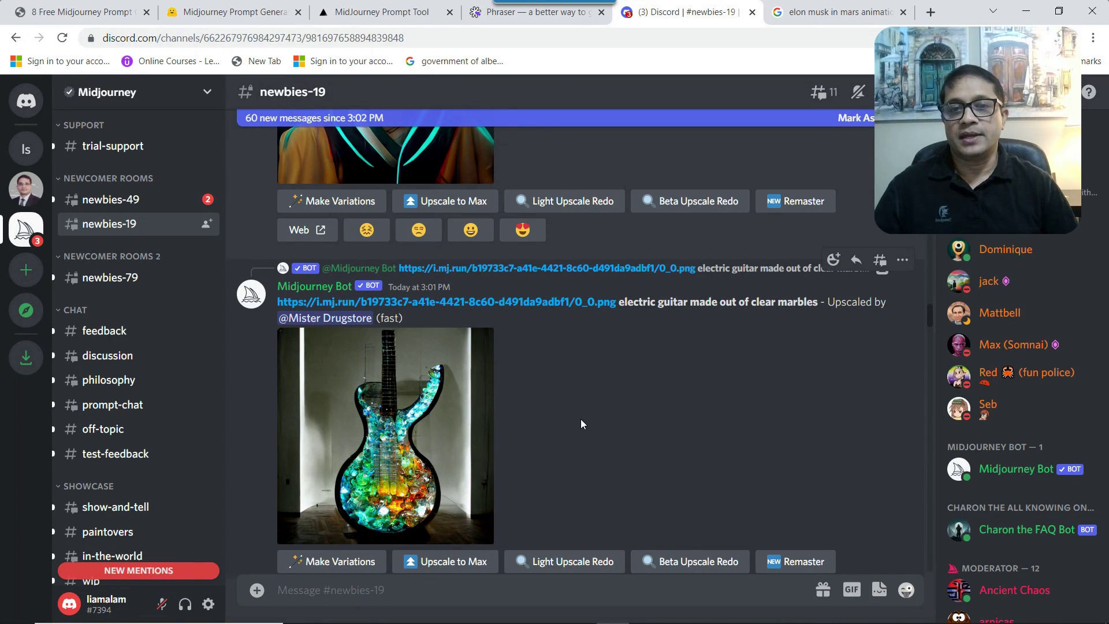
pyautogui.rightClick(336, 592)
pyautogui.click(409, 453)
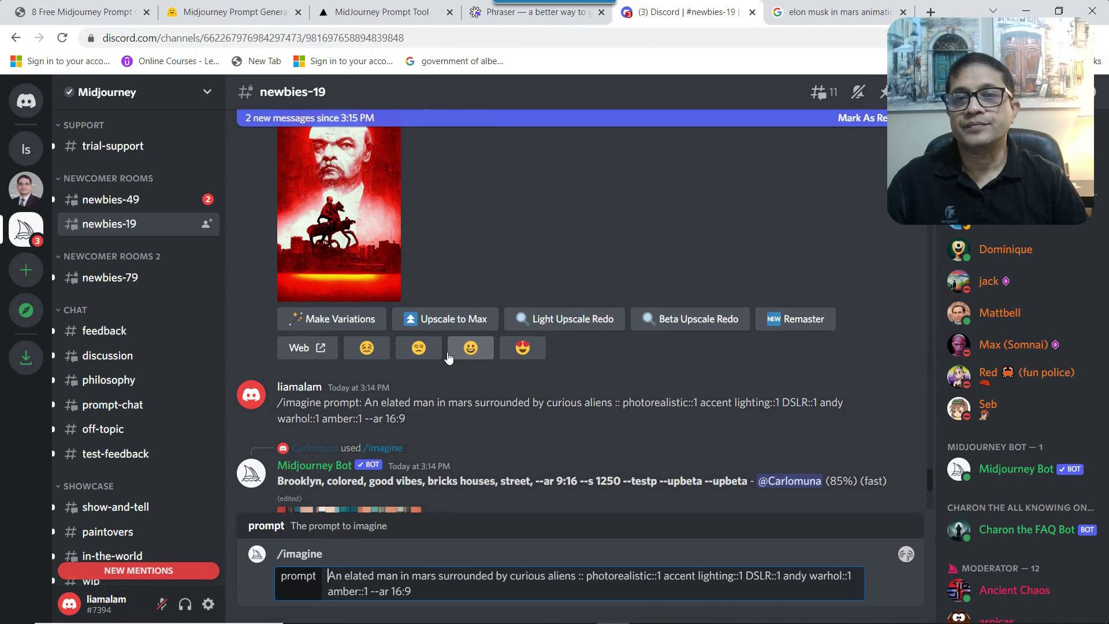
pyautogui.press('Return')
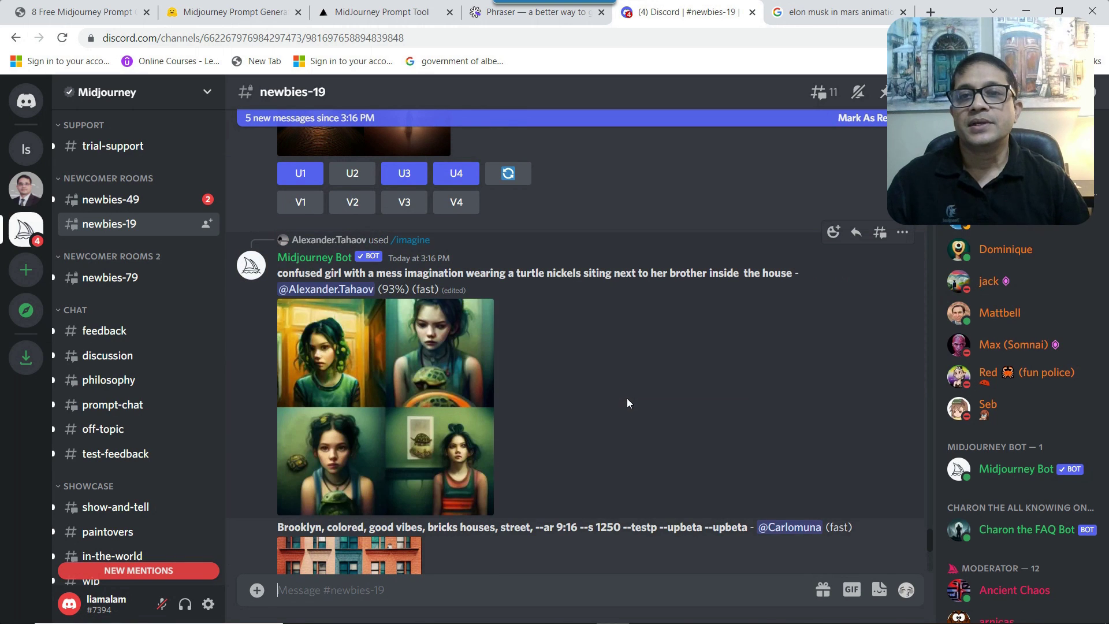
# Find the images generated for the elated man in mars prompt in the channel, and return to the MidJourney Prompt Tool.
pyautogui.scroll(-10, 629, 425)
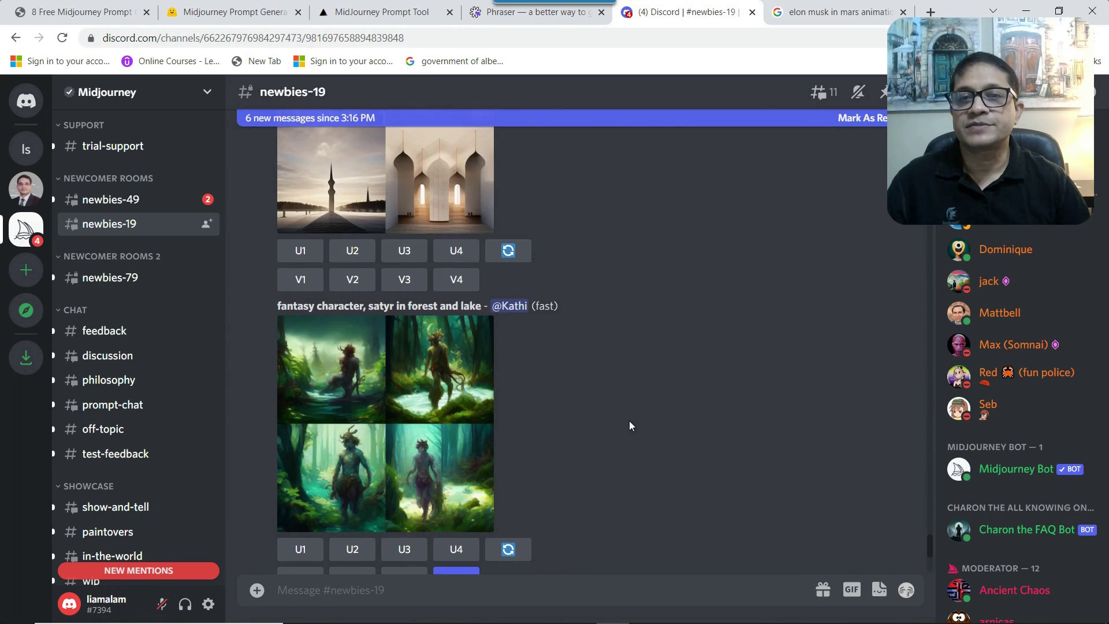
pyautogui.scroll(-8, 628, 425)
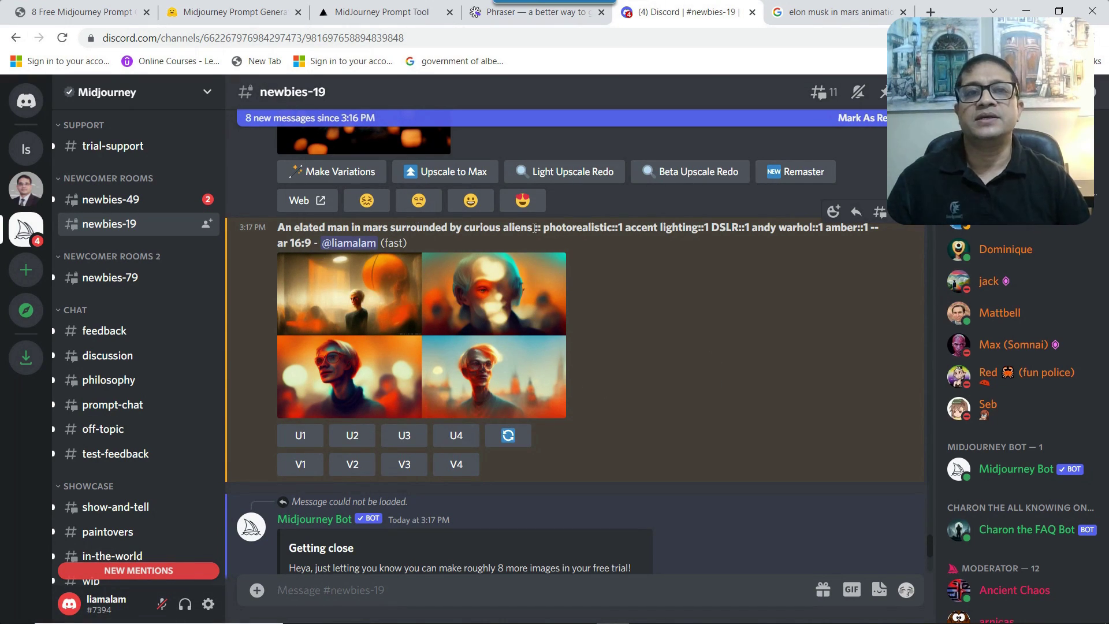
pyautogui.moveTo(612, 621)
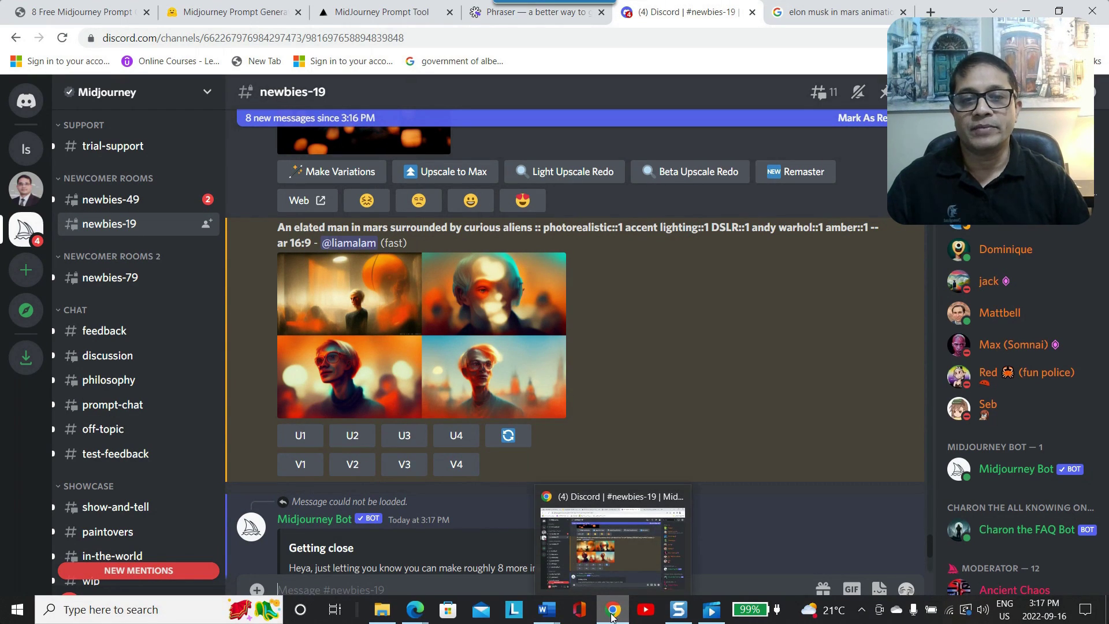
pyautogui.click(381, 12)
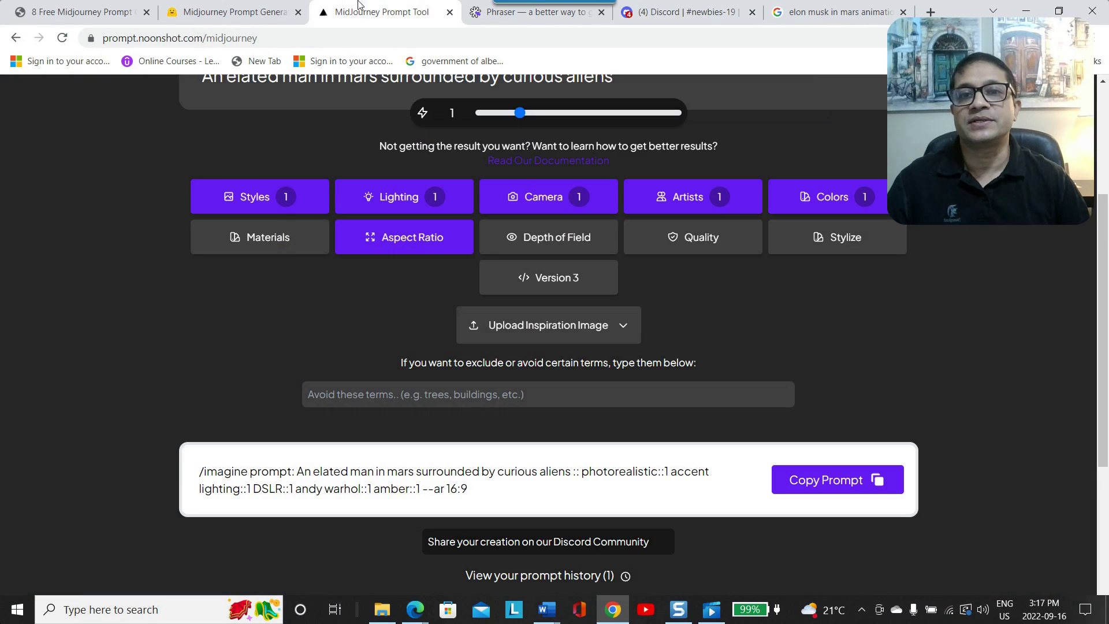
pyautogui.scroll(4, 445, 274)
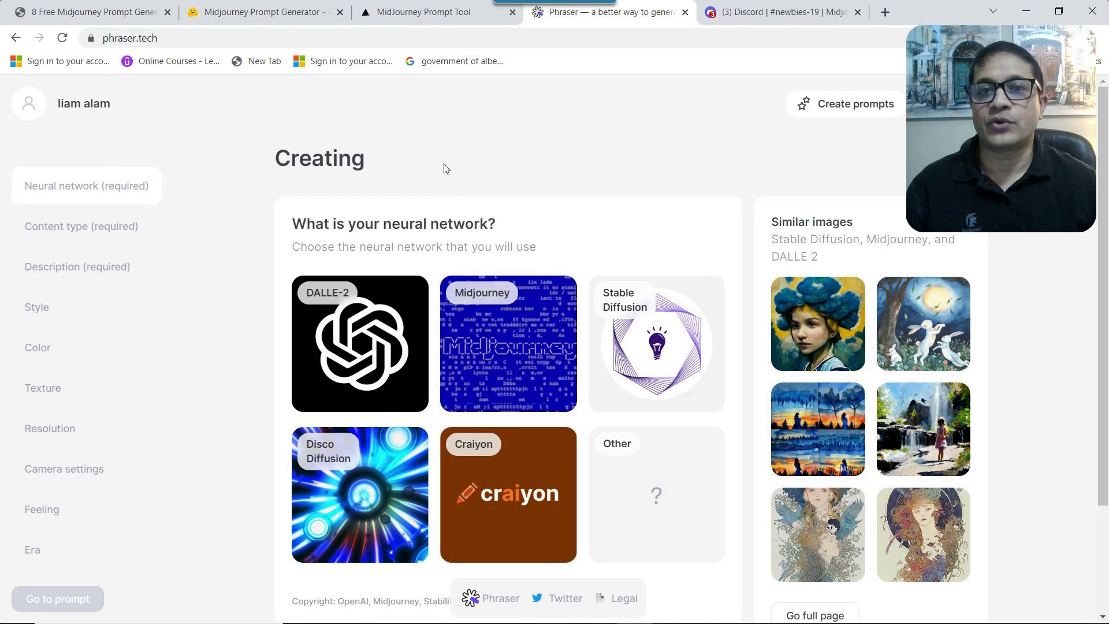
# In Phraser, choose Midjourney as the neural network and Drawing as the content type.
pyautogui.click(508, 351)
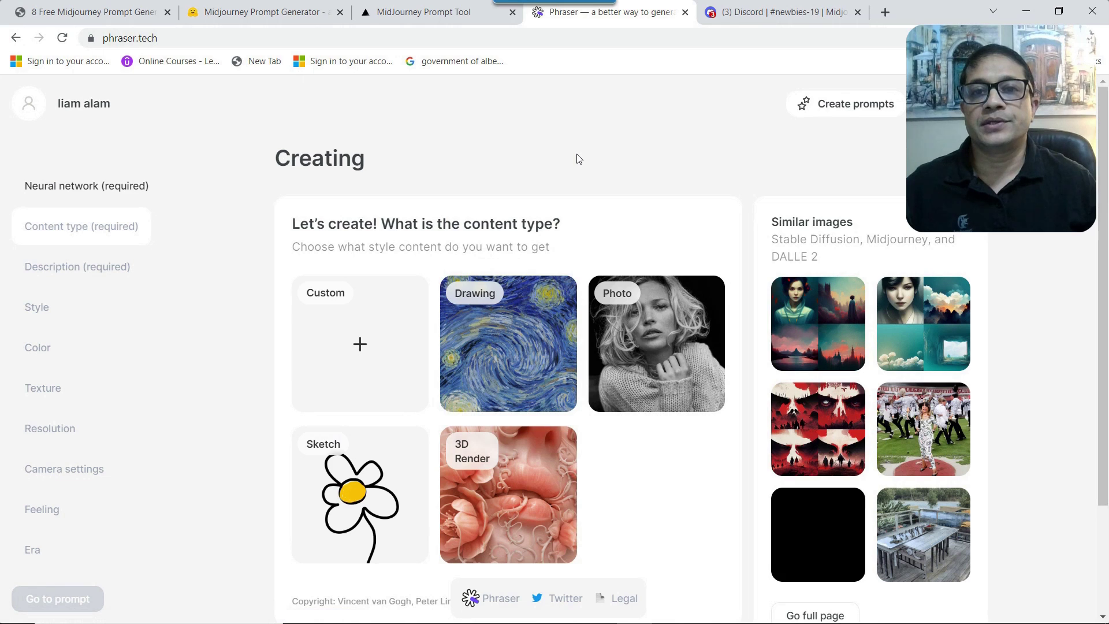
pyautogui.scroll(-2, 580, 159)
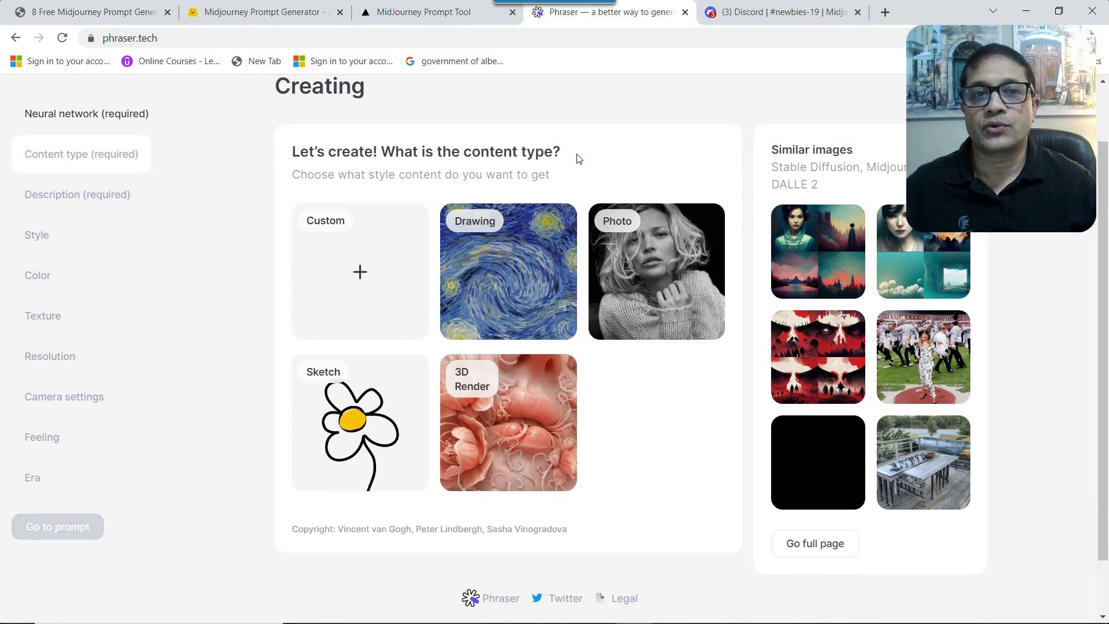
pyautogui.scroll(2, 579, 159)
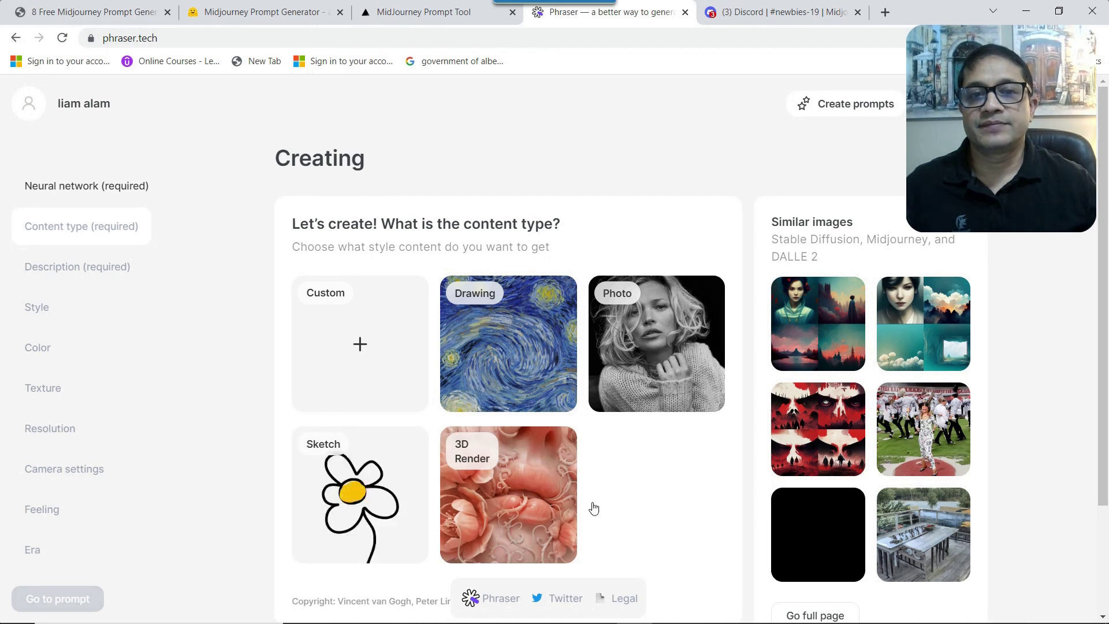
pyautogui.click(469, 338)
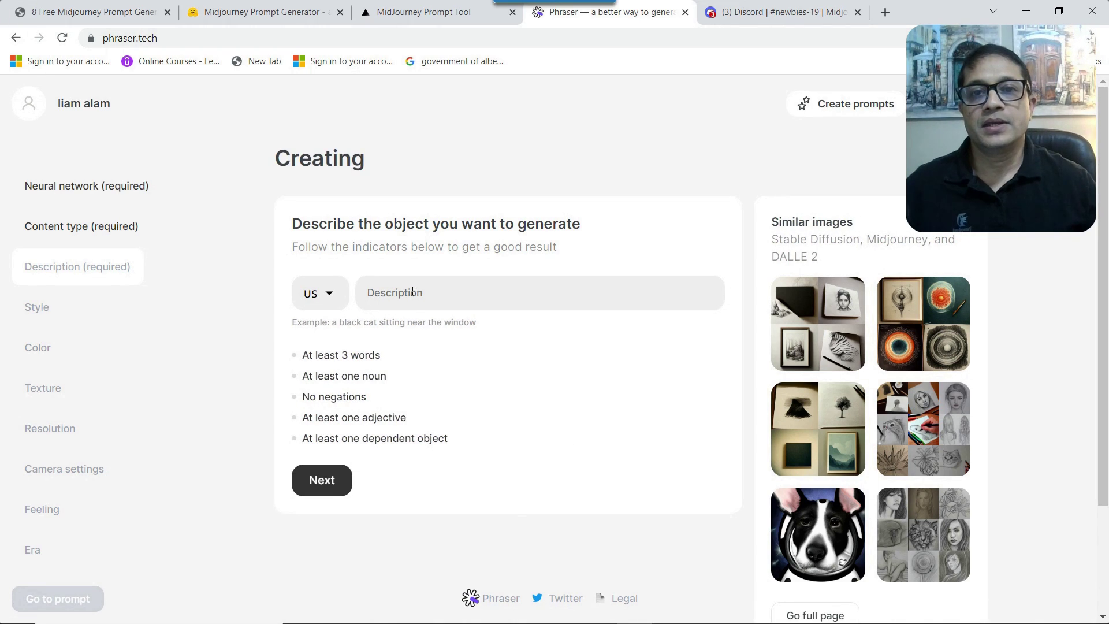
# Describe the object as "A girl sitting next to a pond watching butterflies" and continue to the style choice.
pyautogui.write('A ')
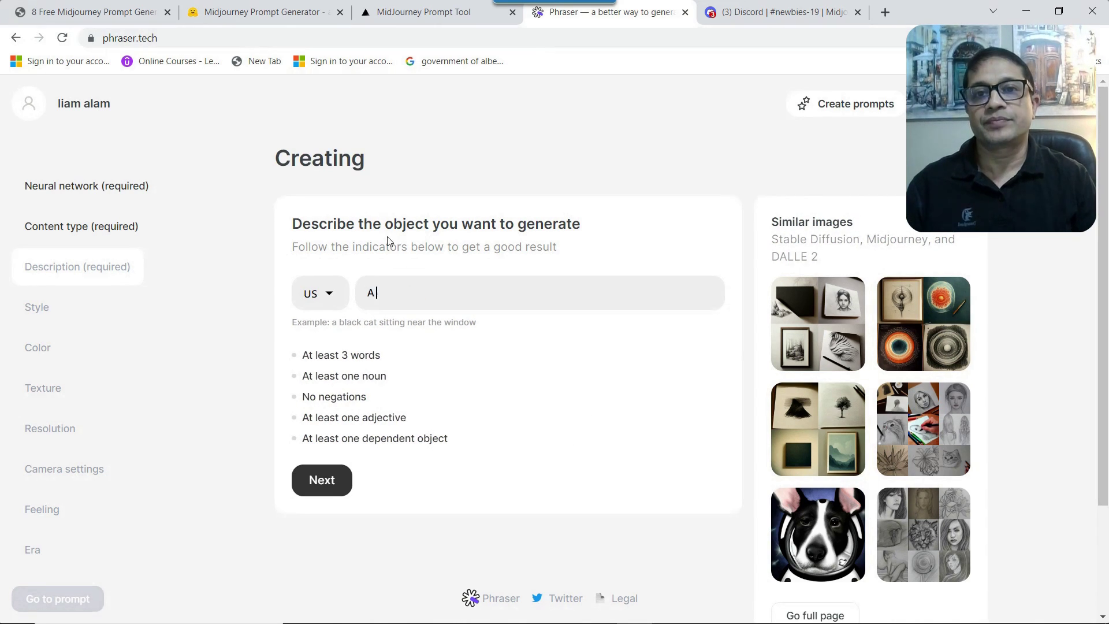
pyautogui.write('girl sitti')
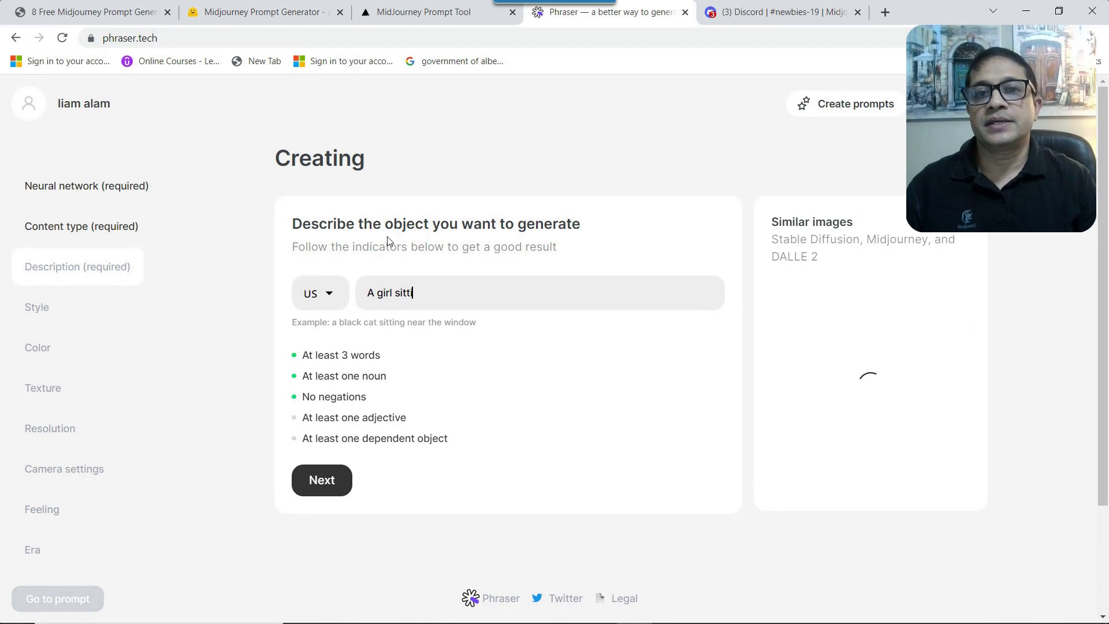
pyautogui.write('ng next to a pond')
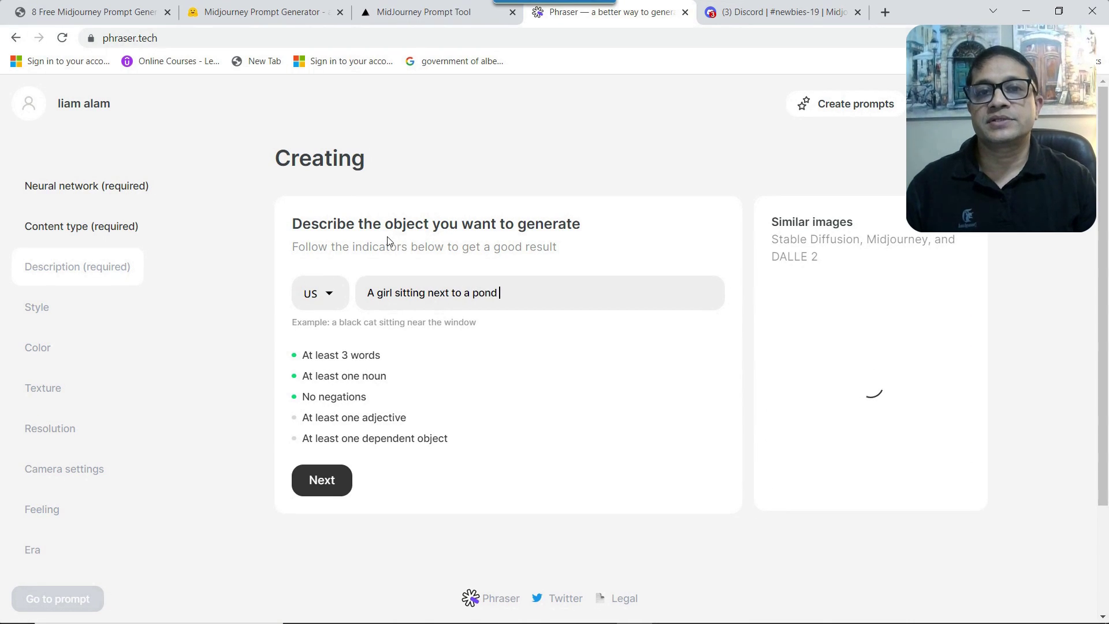
pyautogui.write(' wathichin')
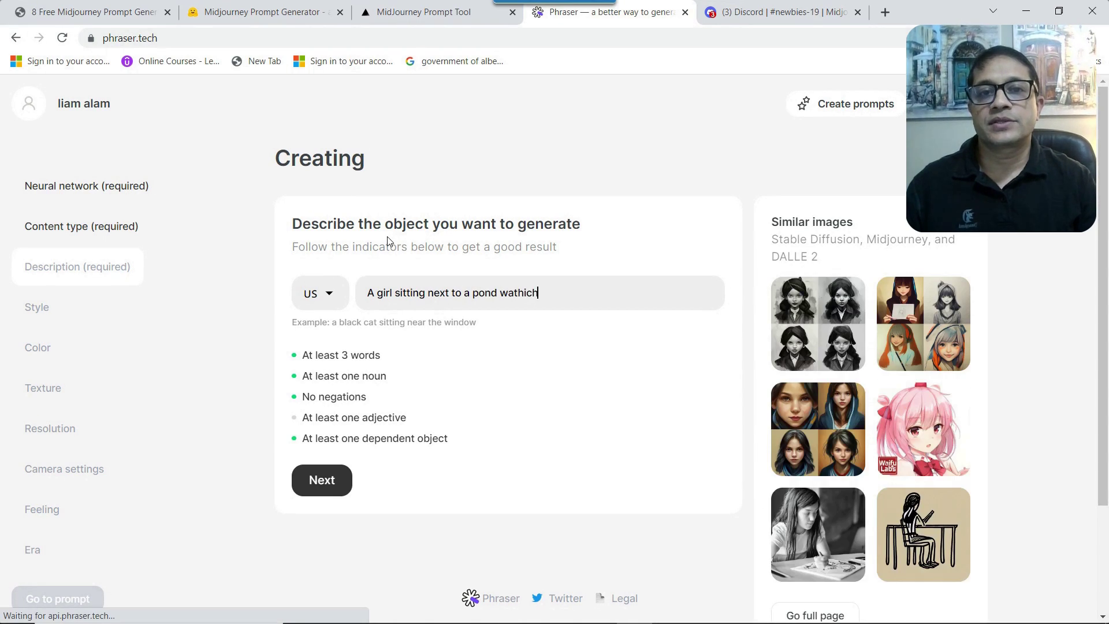
pyautogui.press('BackSpace')
pyautogui.press('BackSpace')
pyautogui.press('BackSpace')
pyautogui.press('BackSpace')
pyautogui.press('BackSpace')
pyautogui.press('BackSpace')
pyautogui.write('ching butterflu')
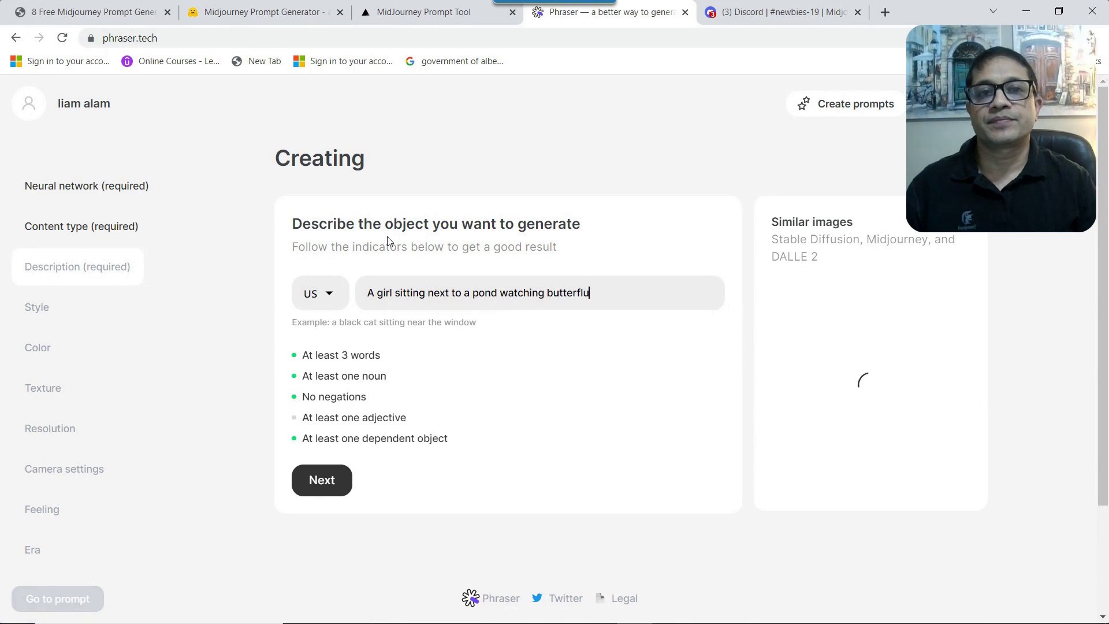
pyautogui.press('BackSpace')
pyautogui.write('ies')
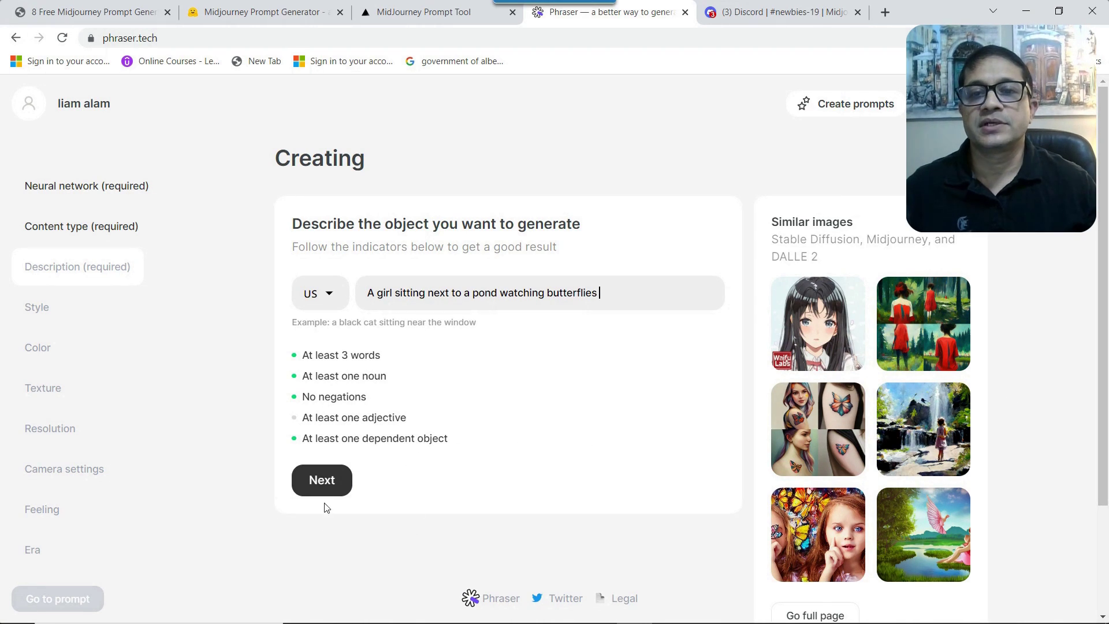
pyautogui.click(321, 485)
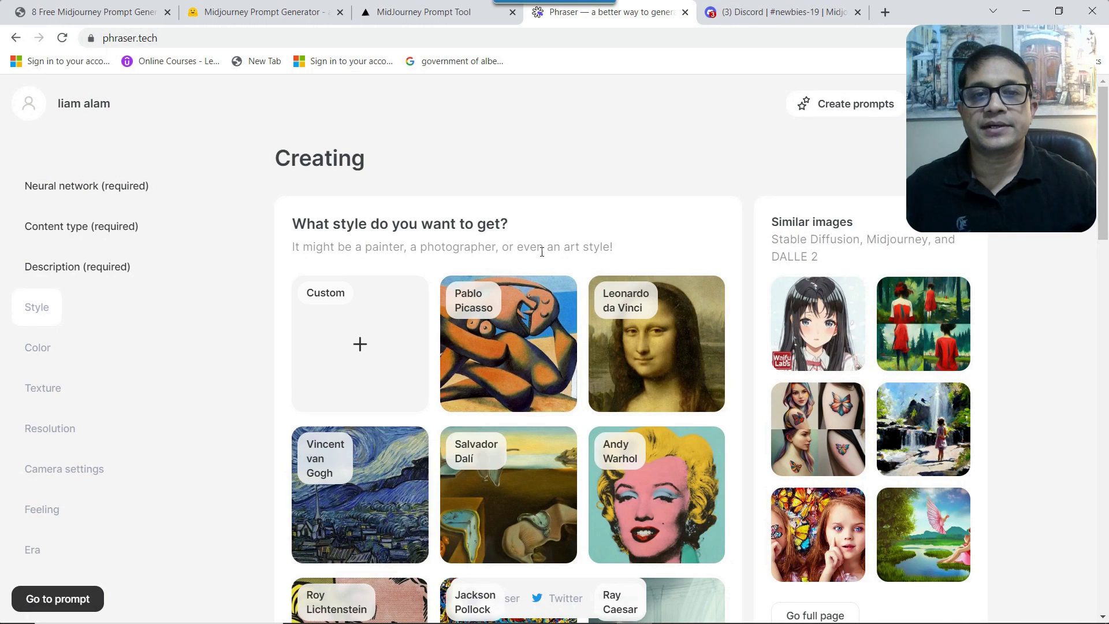
# Look through the available artist styles and choose Vincent van Gogh for the image.
pyautogui.scroll(-1, 519, 277)
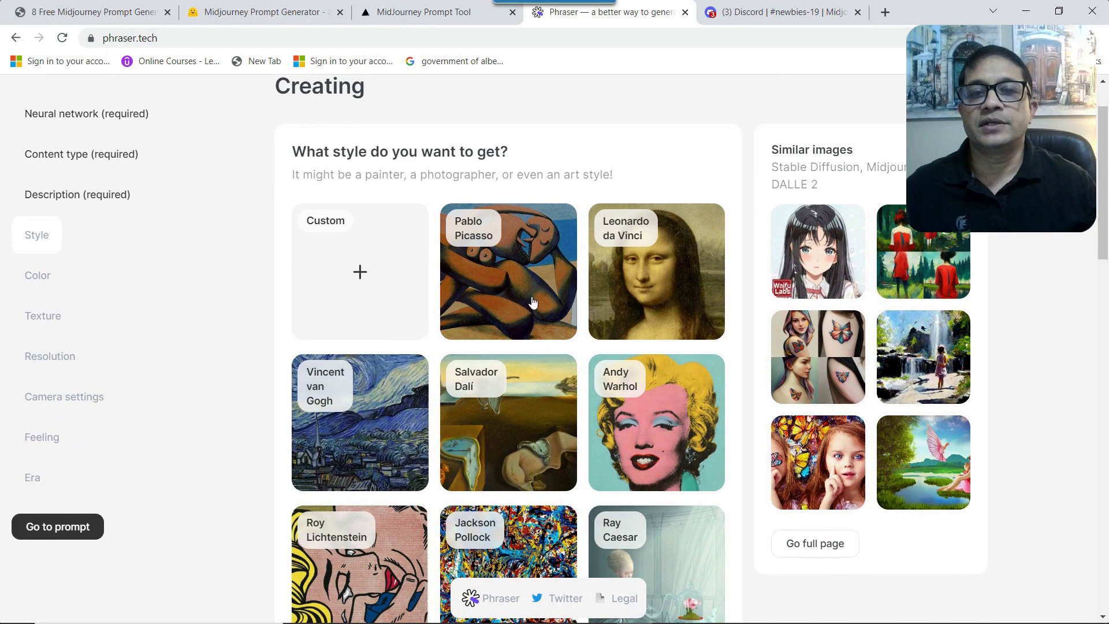
pyautogui.scroll(-3, 519, 296)
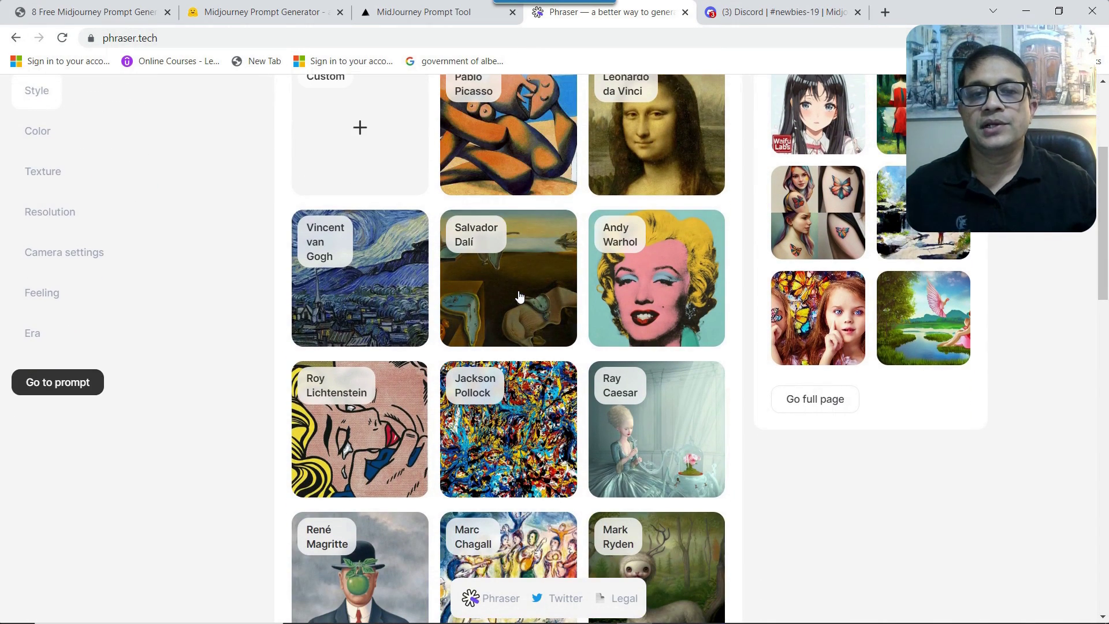
pyautogui.scroll(2, 518, 293)
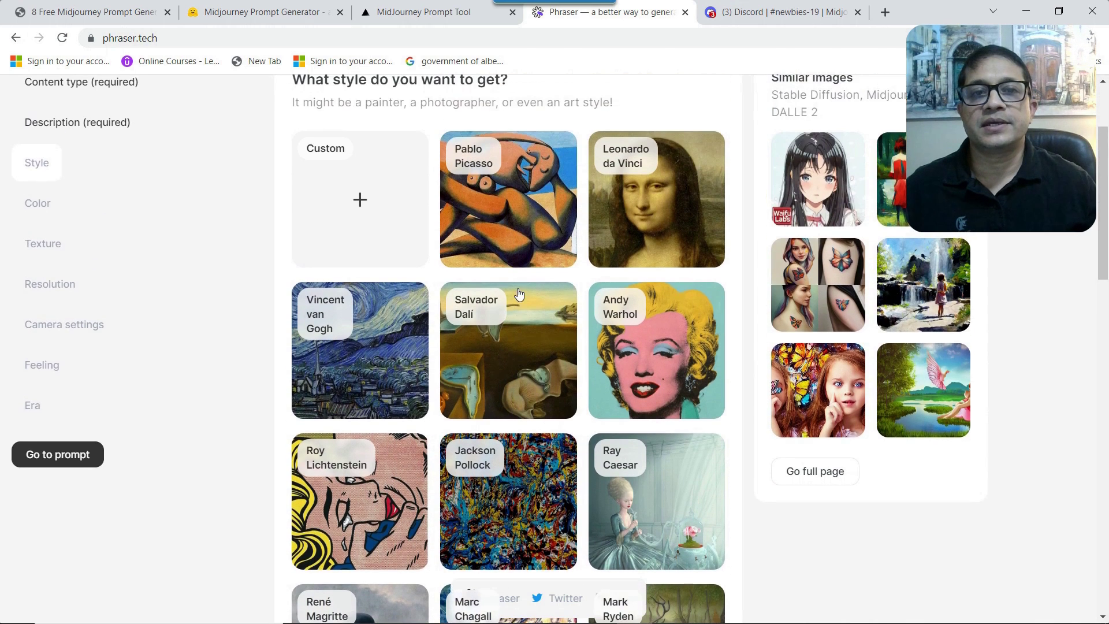
pyautogui.scroll(-3, 518, 293)
pyautogui.scroll(-4, 518, 294)
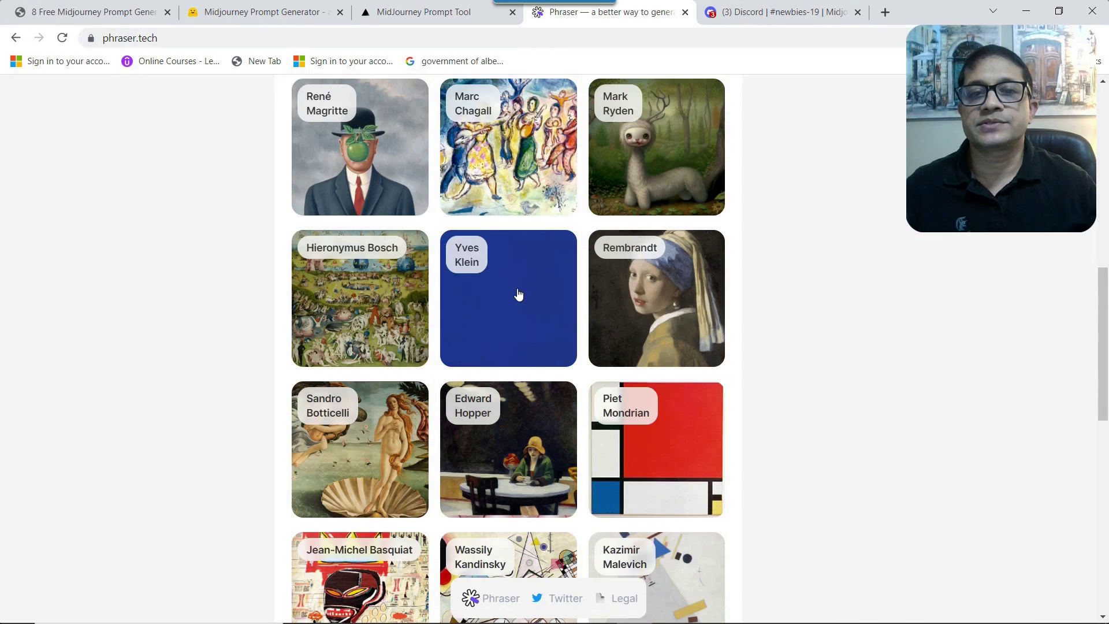
pyautogui.scroll(-4, 518, 293)
pyautogui.scroll(4, 518, 294)
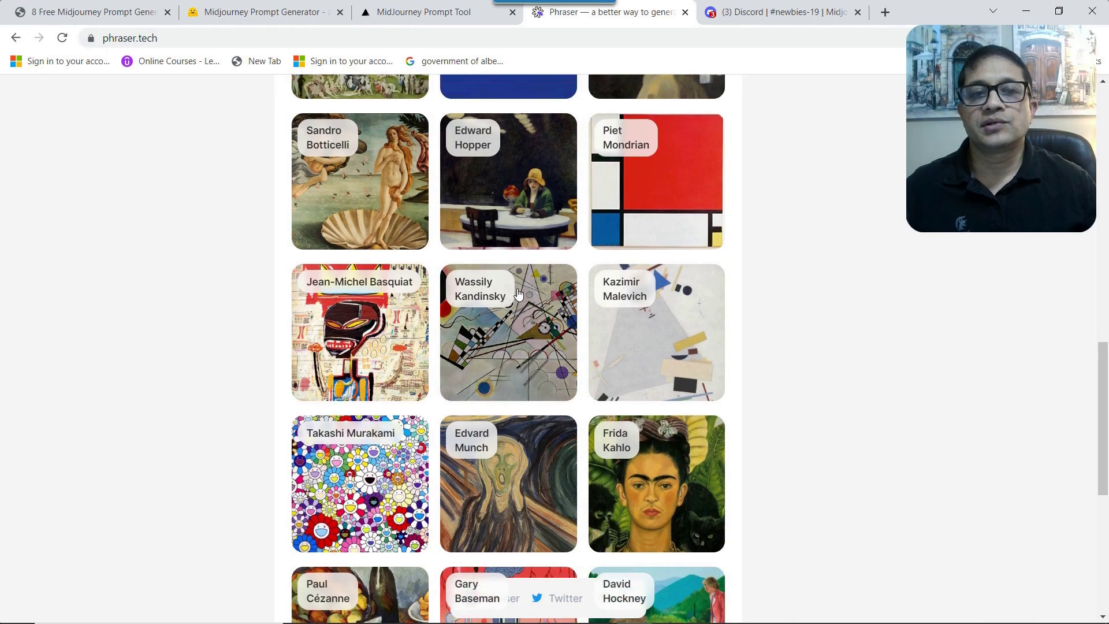
pyautogui.scroll(-4, 518, 294)
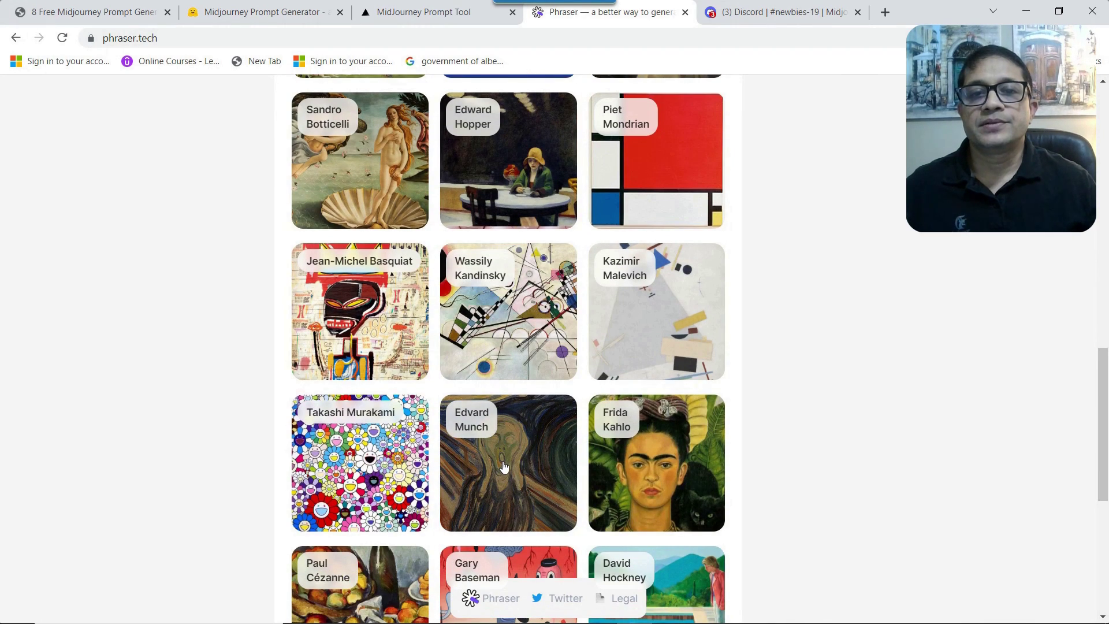
pyautogui.scroll(10, 503, 465)
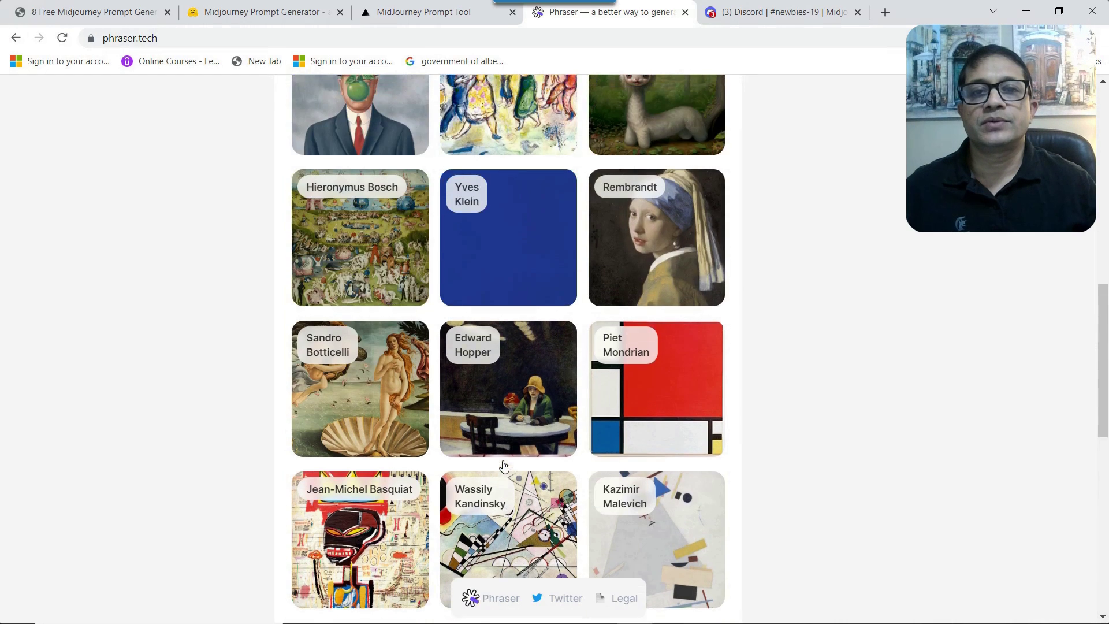
pyautogui.scroll(4, 502, 464)
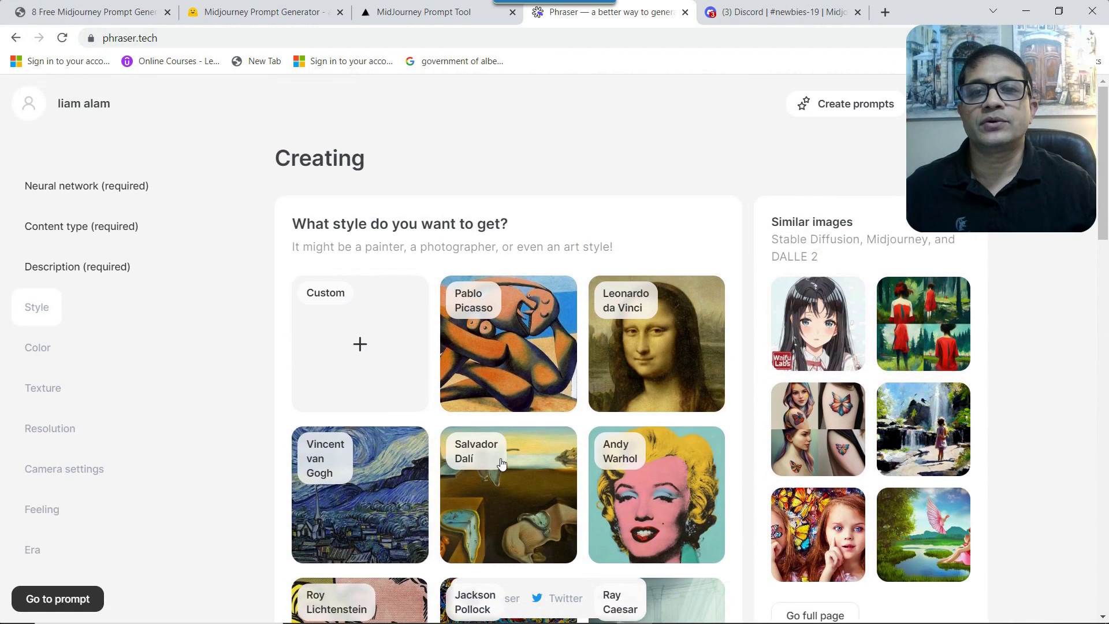
pyautogui.click(364, 487)
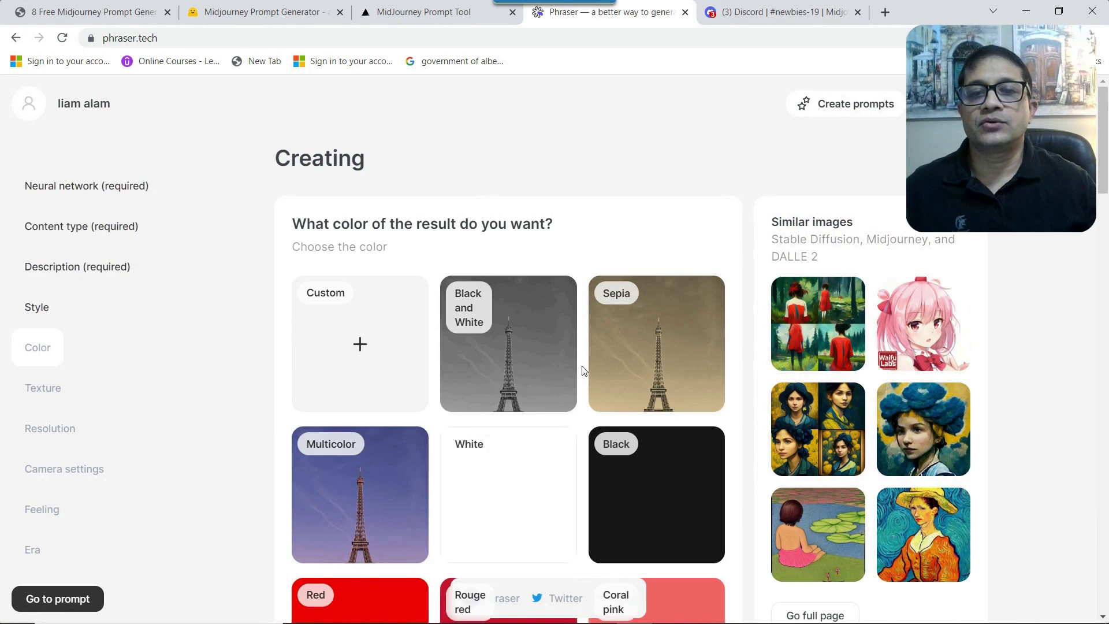
# Choose a color for the image from the color options and continue to the texture choice.
pyautogui.scroll(-3, 581, 370)
pyautogui.click(542, 351)
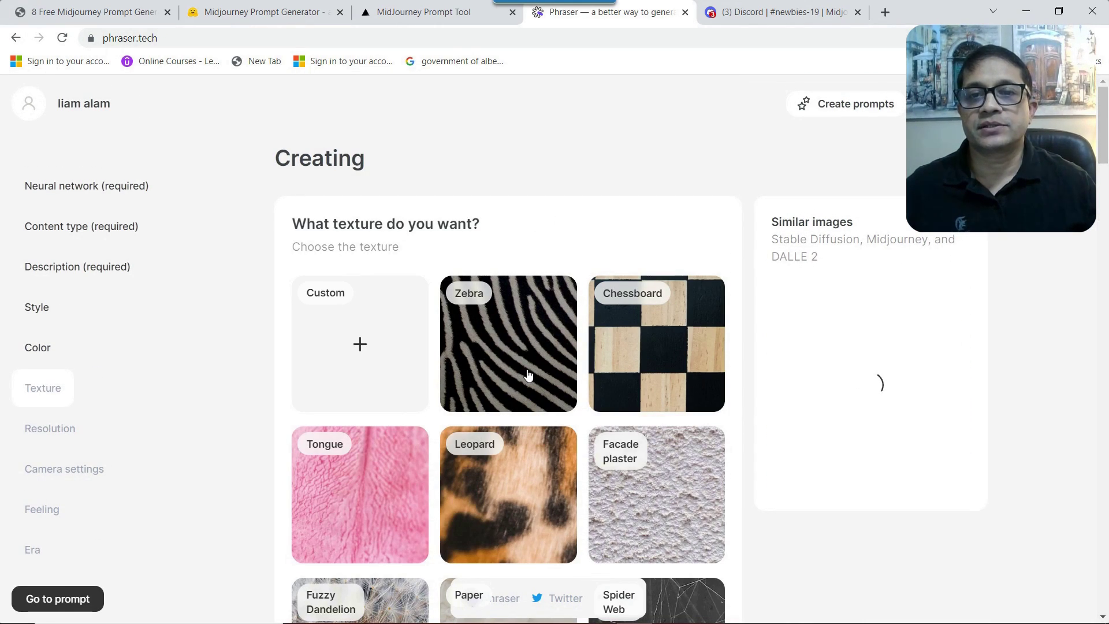
# Look through the available textures and choose Watercolor for the image.
pyautogui.scroll(-3, 527, 374)
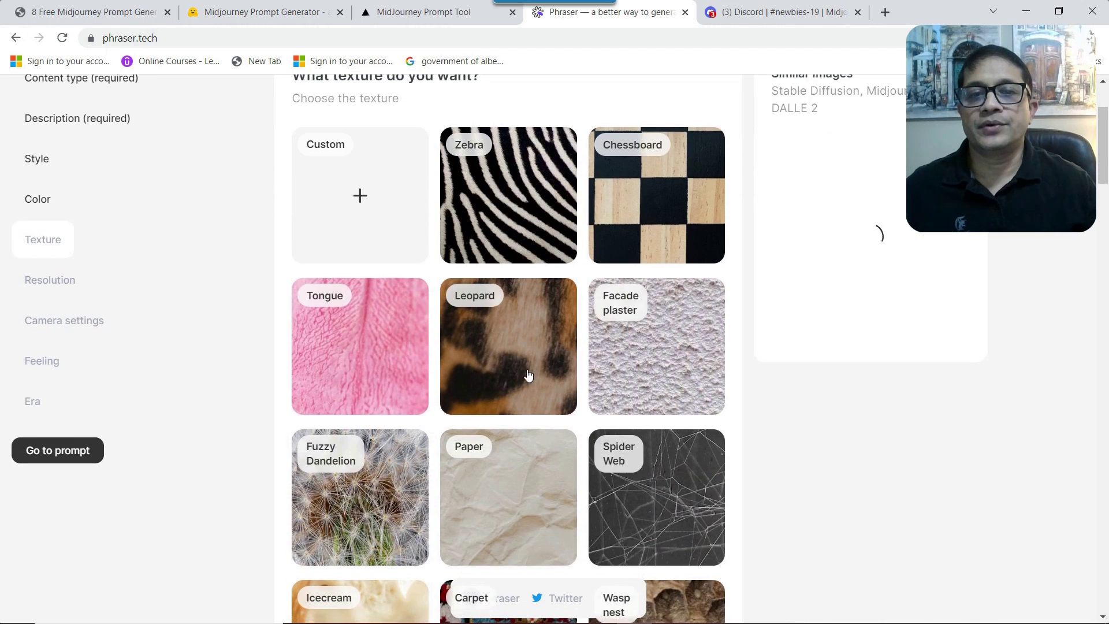
pyautogui.scroll(-6, 528, 374)
pyautogui.scroll(-4, 528, 374)
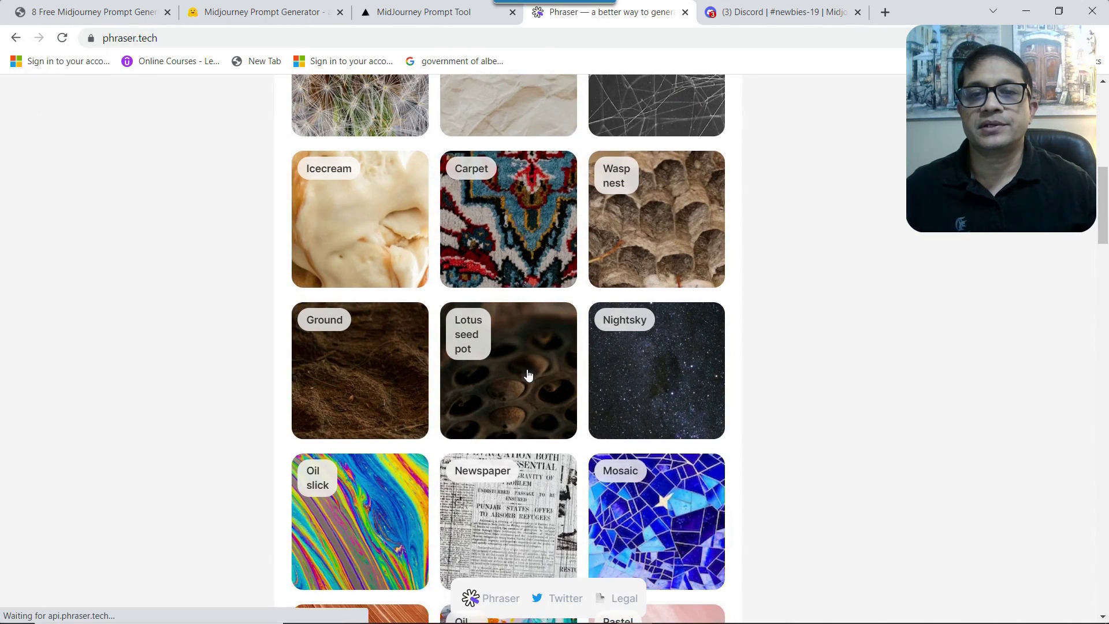
pyautogui.scroll(-6, 528, 374)
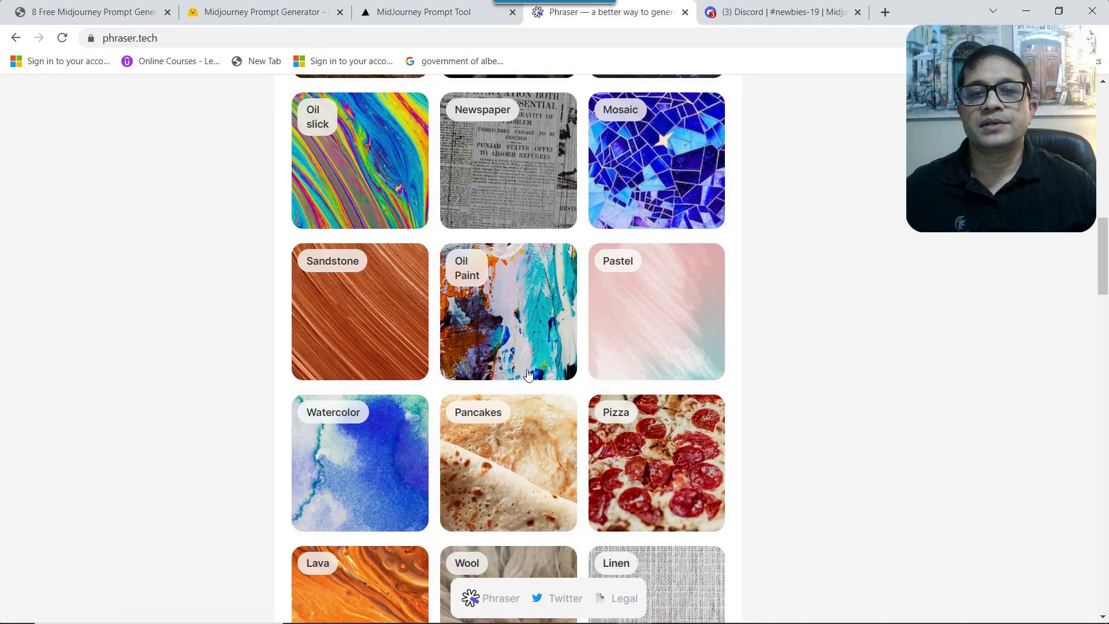
pyautogui.scroll(-4, 527, 374)
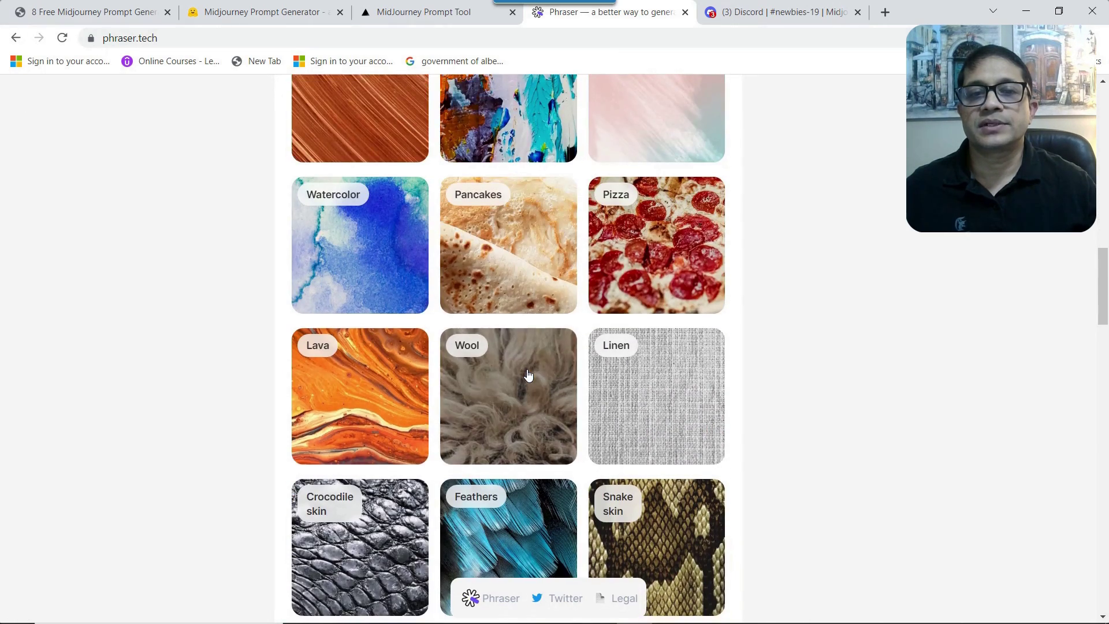
pyautogui.scroll(4, 528, 374)
pyautogui.scroll(9, 528, 375)
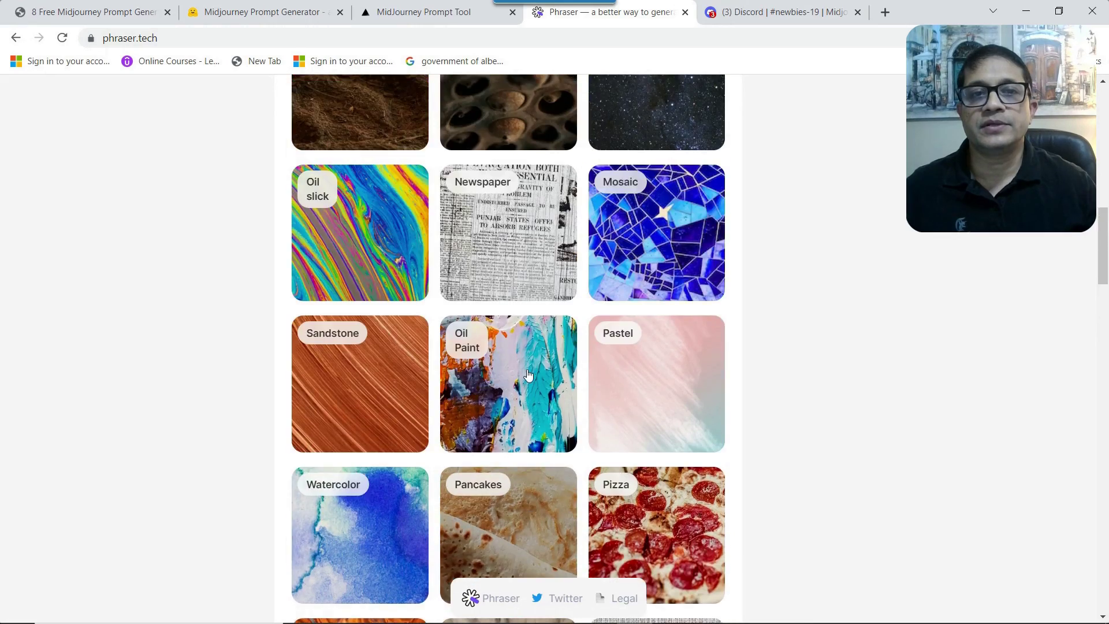
pyautogui.scroll(7, 528, 374)
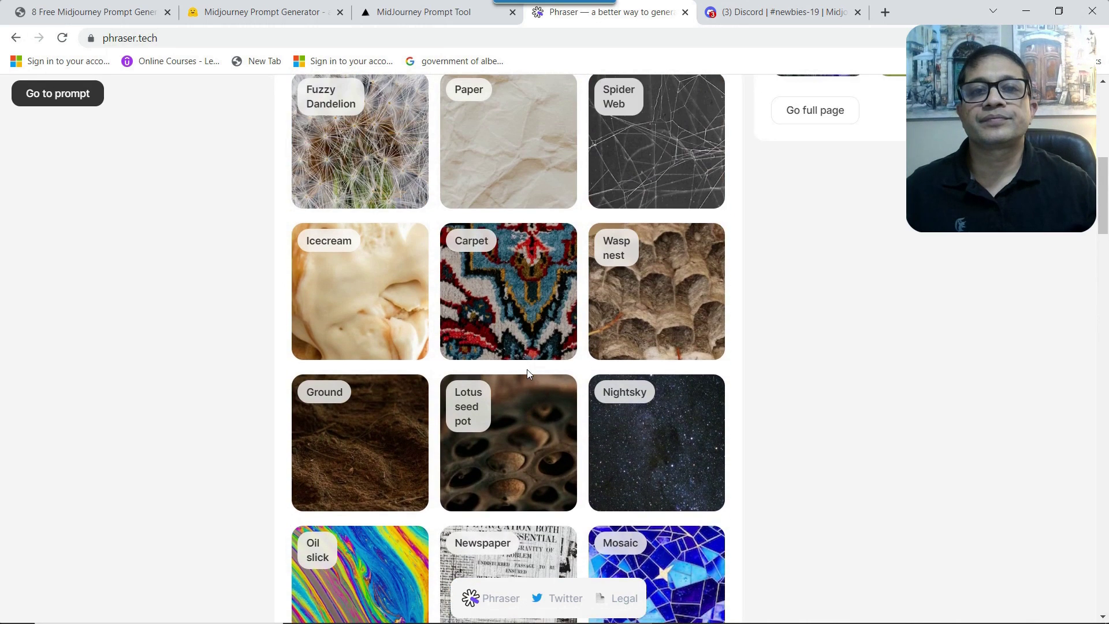
pyautogui.scroll(1, 528, 375)
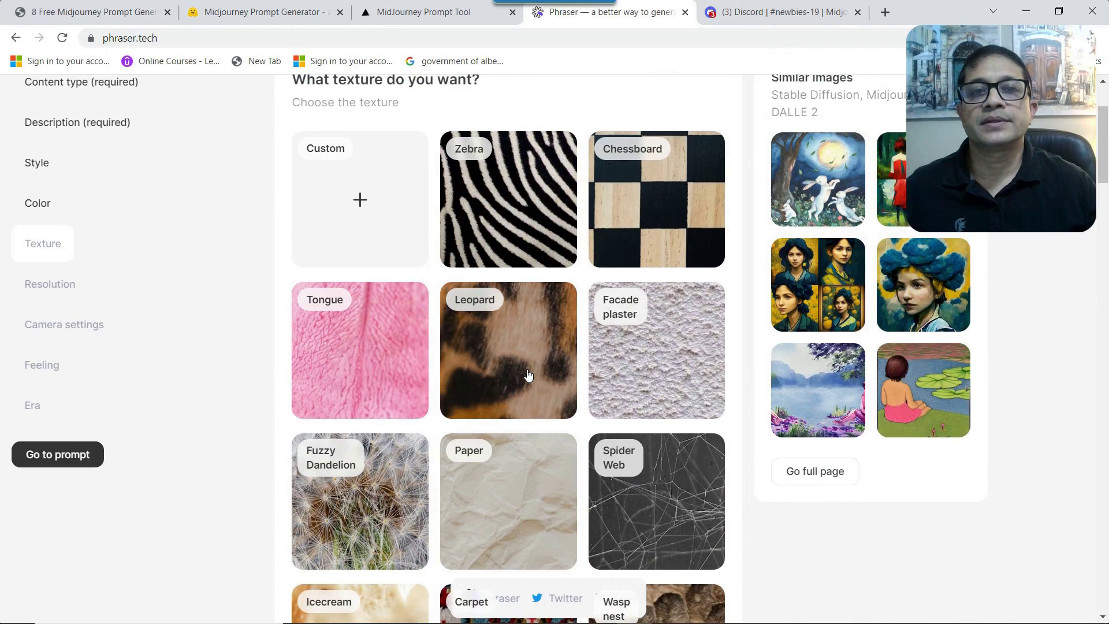
pyautogui.scroll(-8, 528, 374)
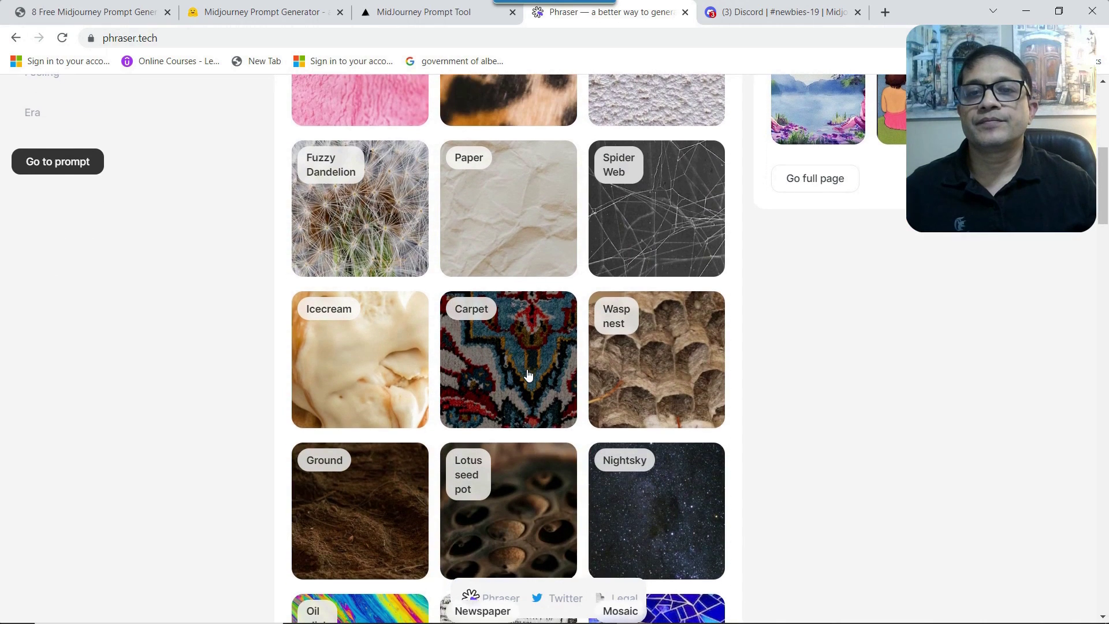
pyautogui.scroll(-3, 527, 374)
pyautogui.scroll(-3, 527, 374)
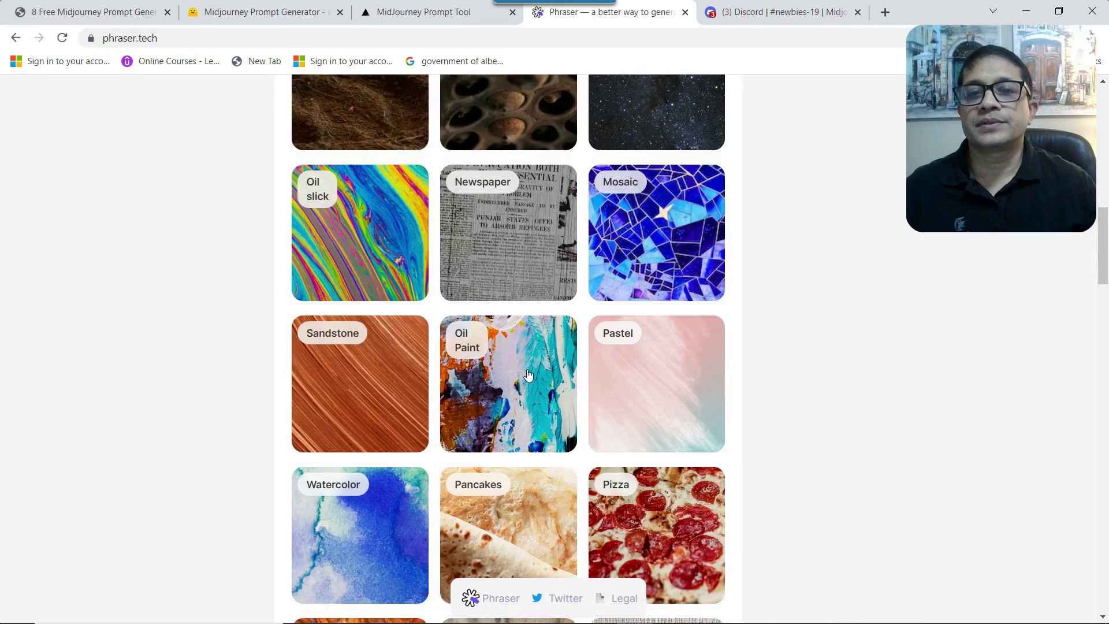
pyautogui.scroll(-1, 528, 374)
pyautogui.click(381, 482)
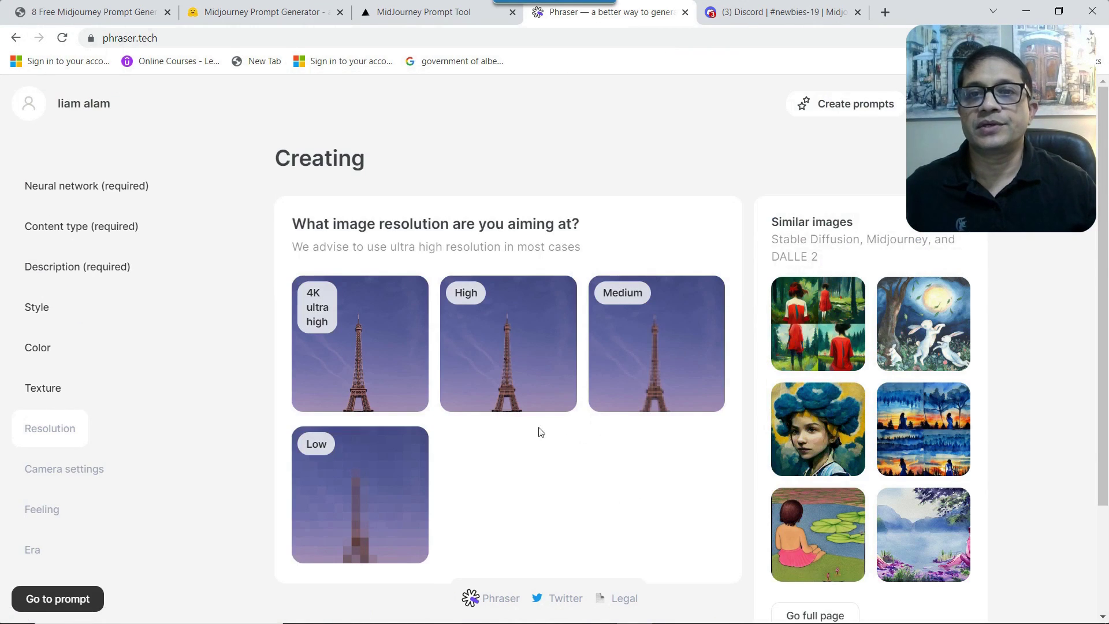
# Set the image resolution to 4K ultra high and choose Amusement as the feeling the result should provoke.
pyautogui.click(319, 322)
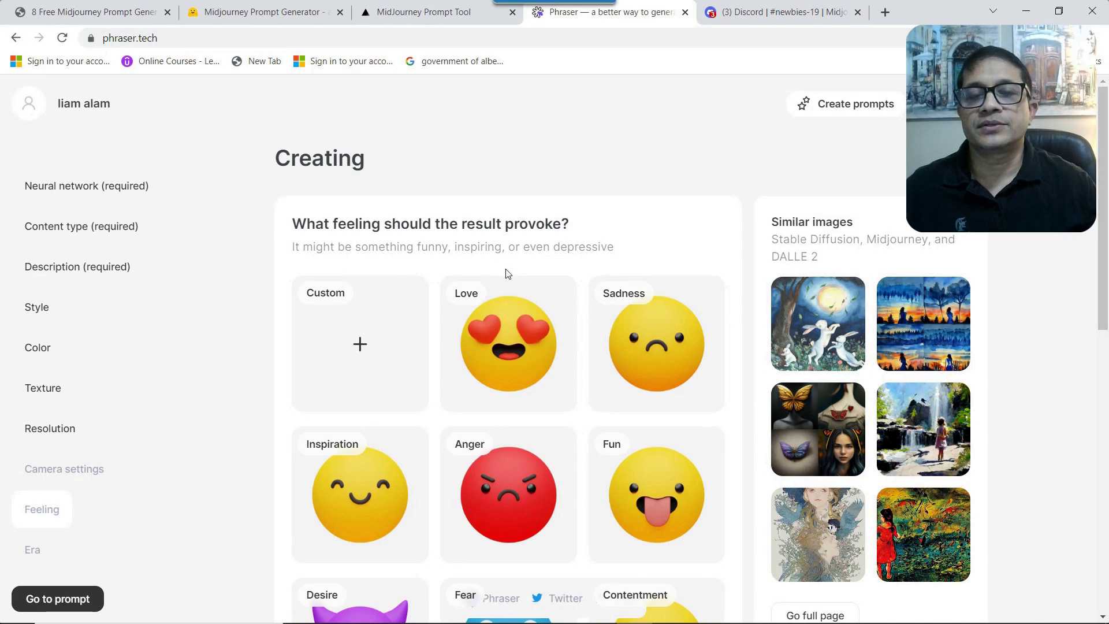
pyautogui.scroll(-3, 431, 248)
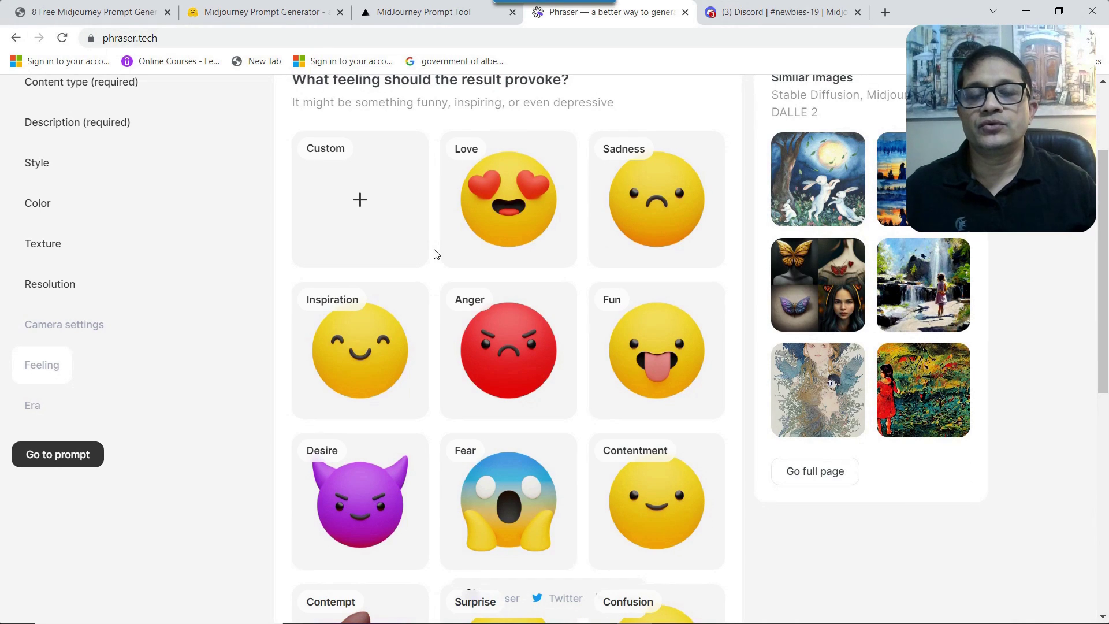
pyautogui.scroll(-6, 436, 254)
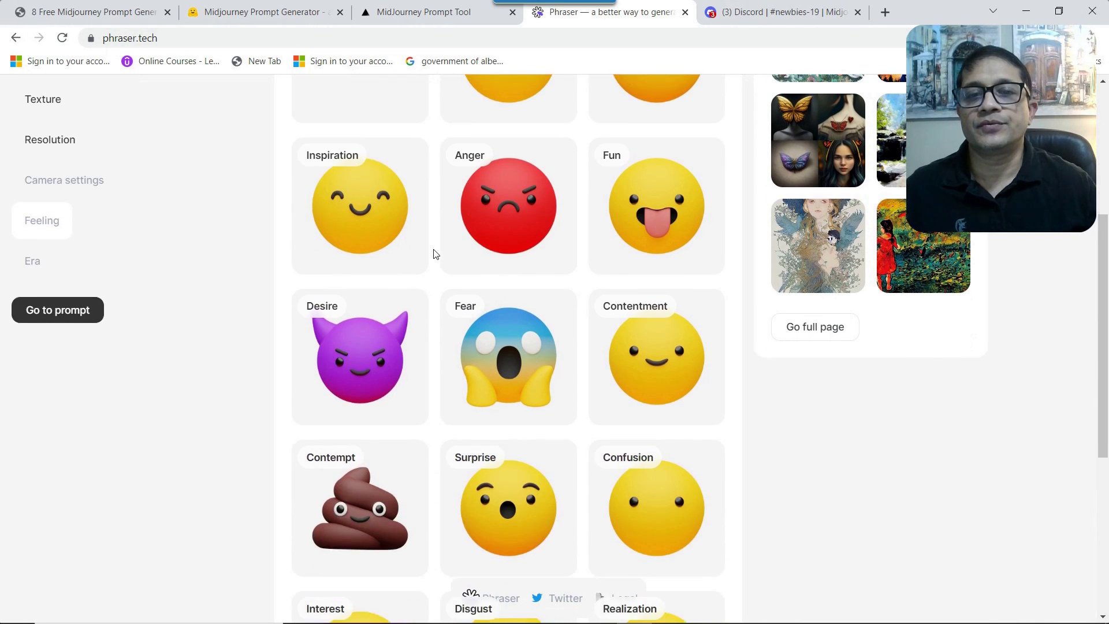
pyautogui.scroll(-2, 436, 254)
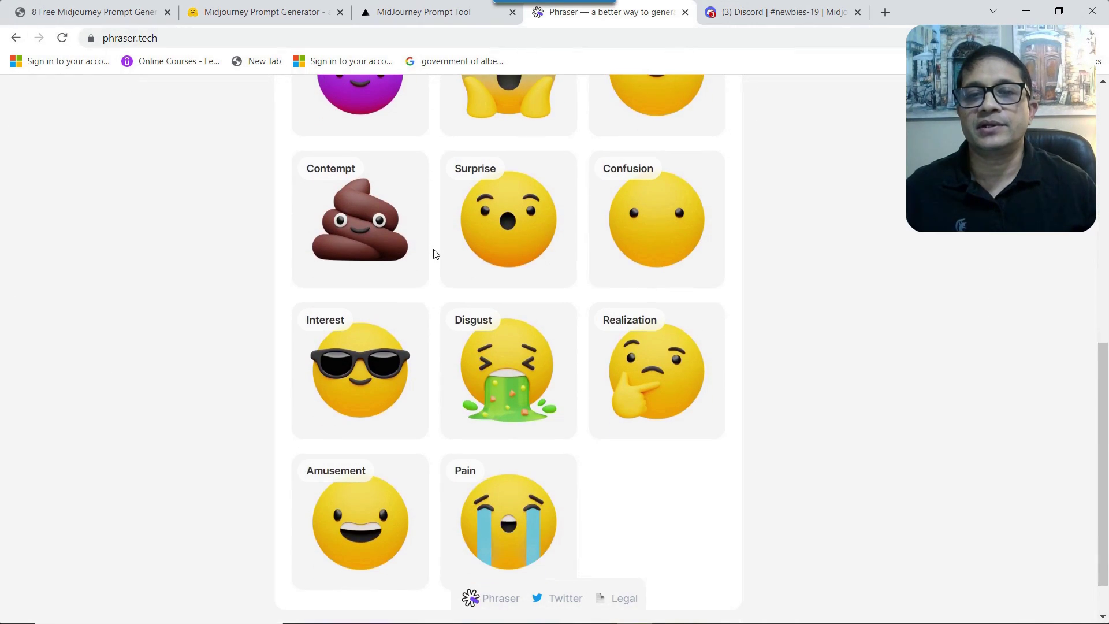
pyautogui.scroll(-1, 435, 254)
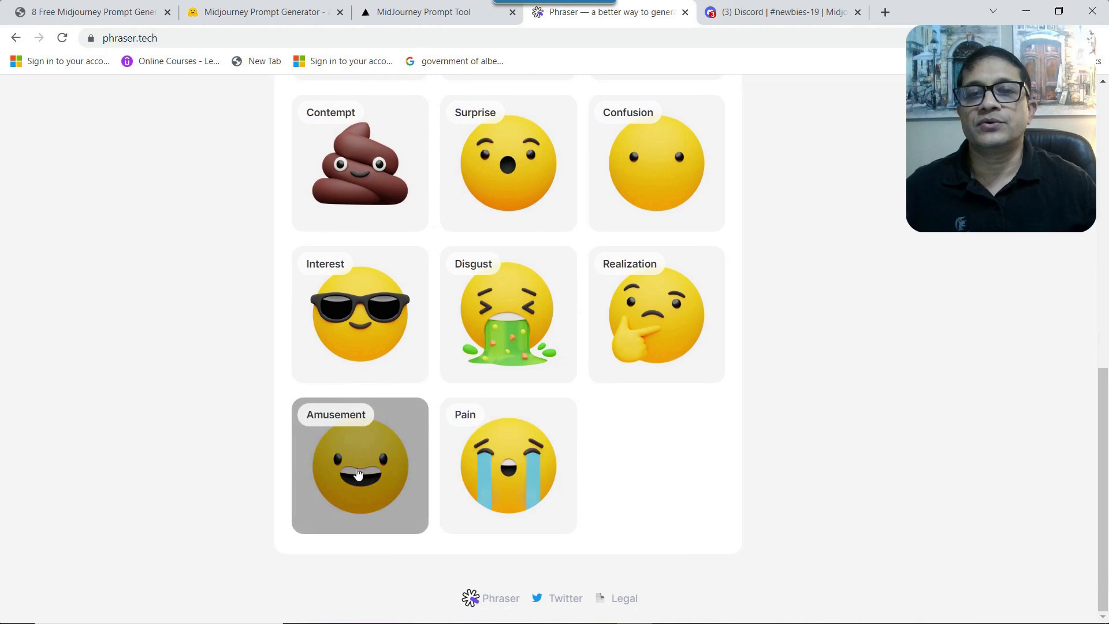
pyautogui.click(361, 468)
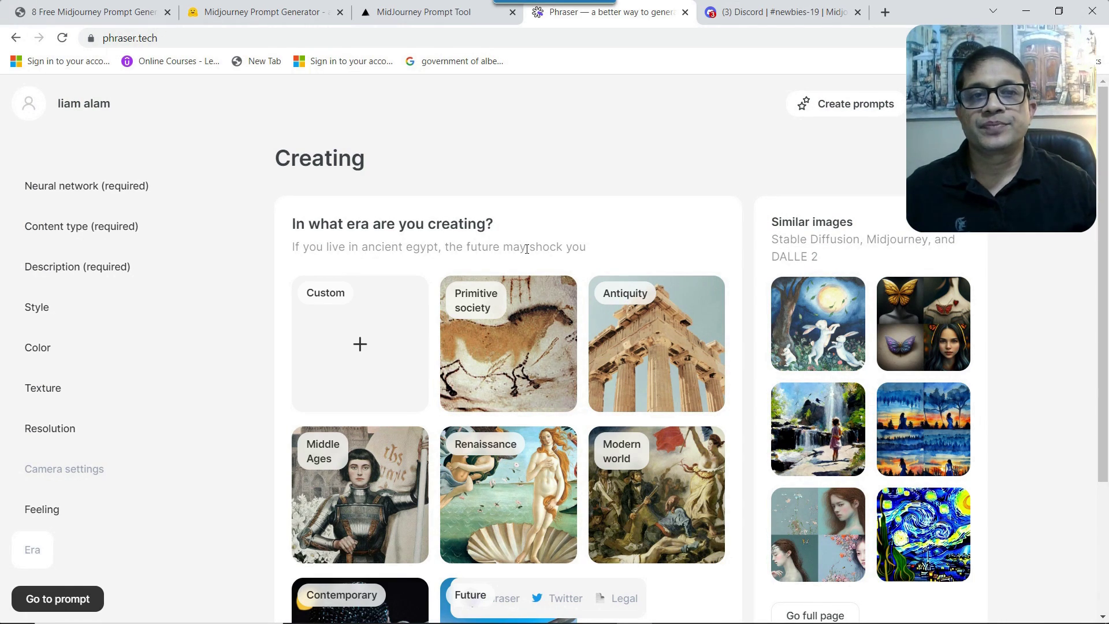
# Review the available eras and choose Modern world to complete the prompt.
pyautogui.scroll(-3, 516, 234)
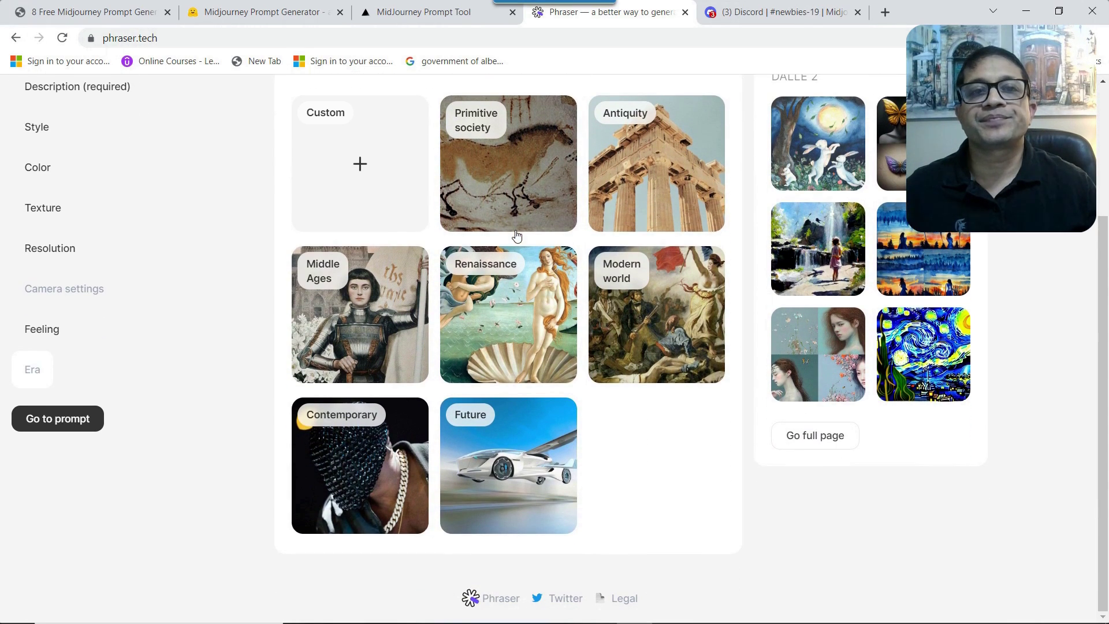
pyautogui.scroll(1, 516, 234)
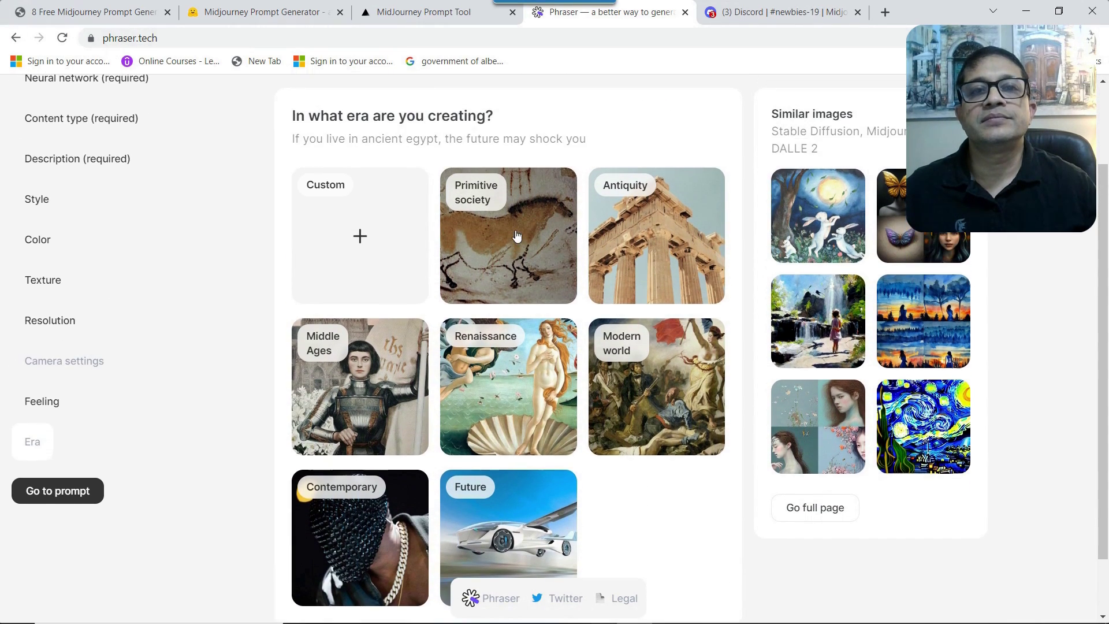
pyautogui.click(641, 383)
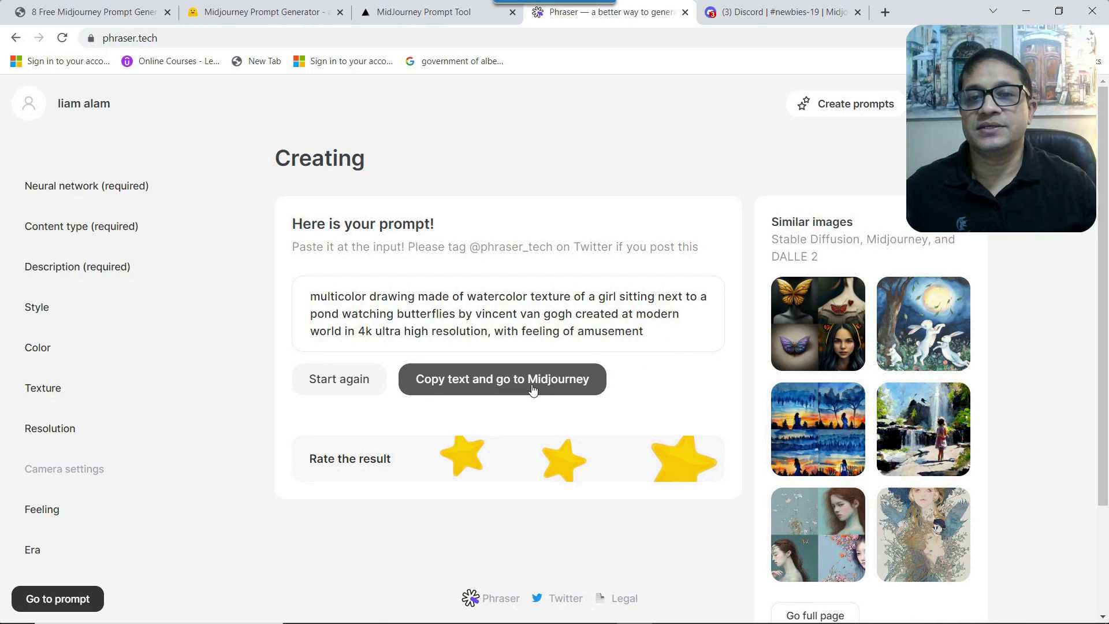
# Copy the finished Phraser prompt and go to the newbies-49 channel of the Midjourney server in Discord.
pyautogui.click(487, 385)
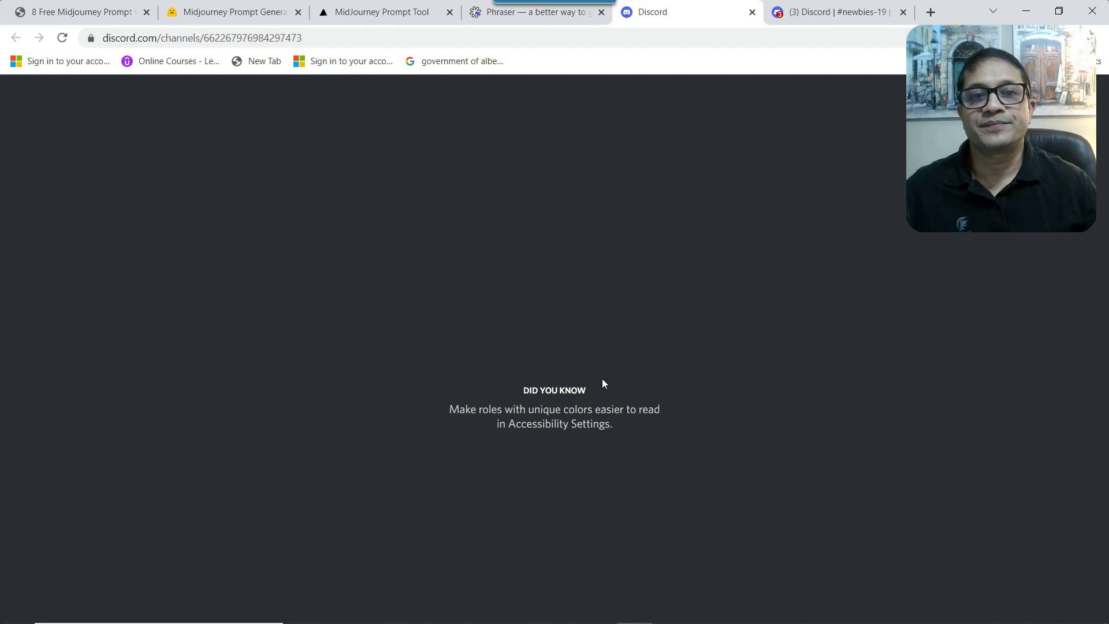
pyautogui.click(797, 16)
pyautogui.click(687, 12)
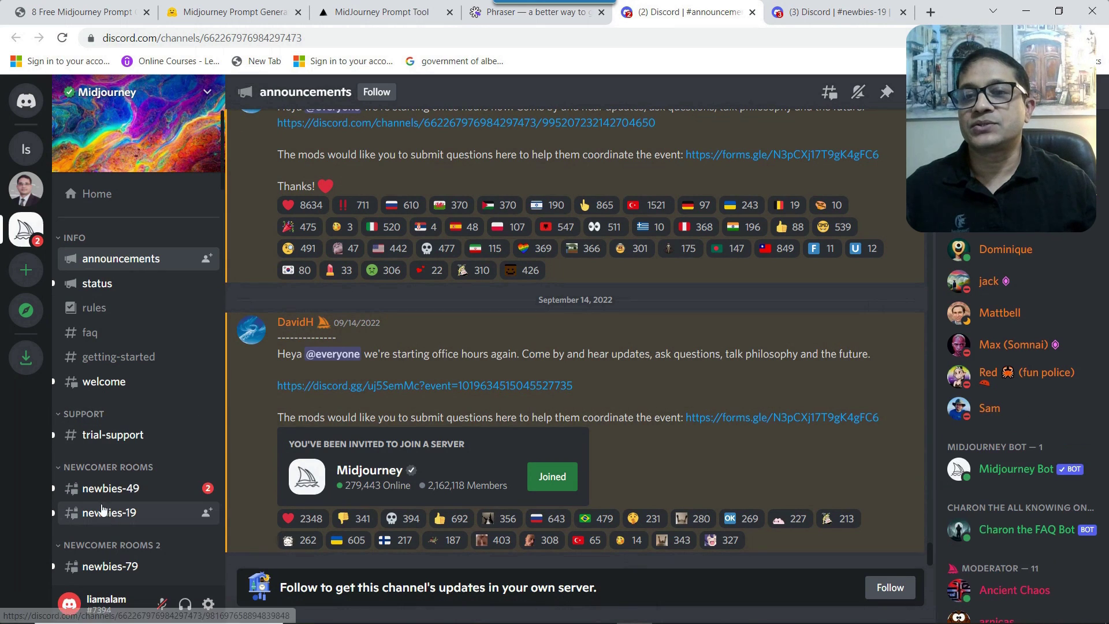
pyautogui.click(110, 488)
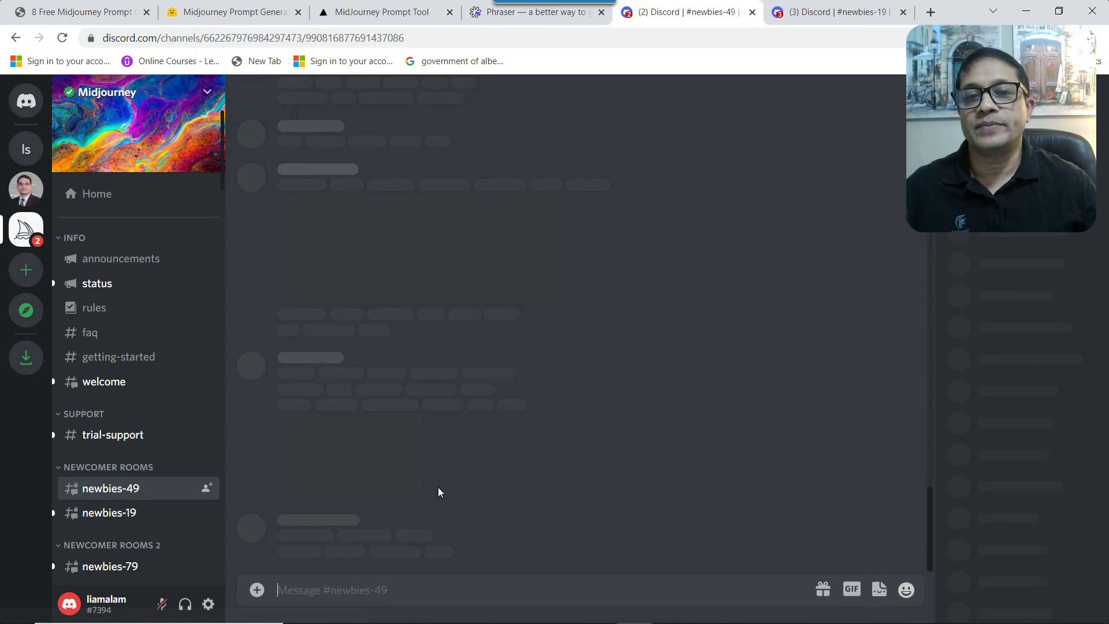
# Submit an /imagine command with the copied prompt for the multicolor watercolor drawing of a girl watching butterflies by a pond.
pyautogui.write('/imagine')
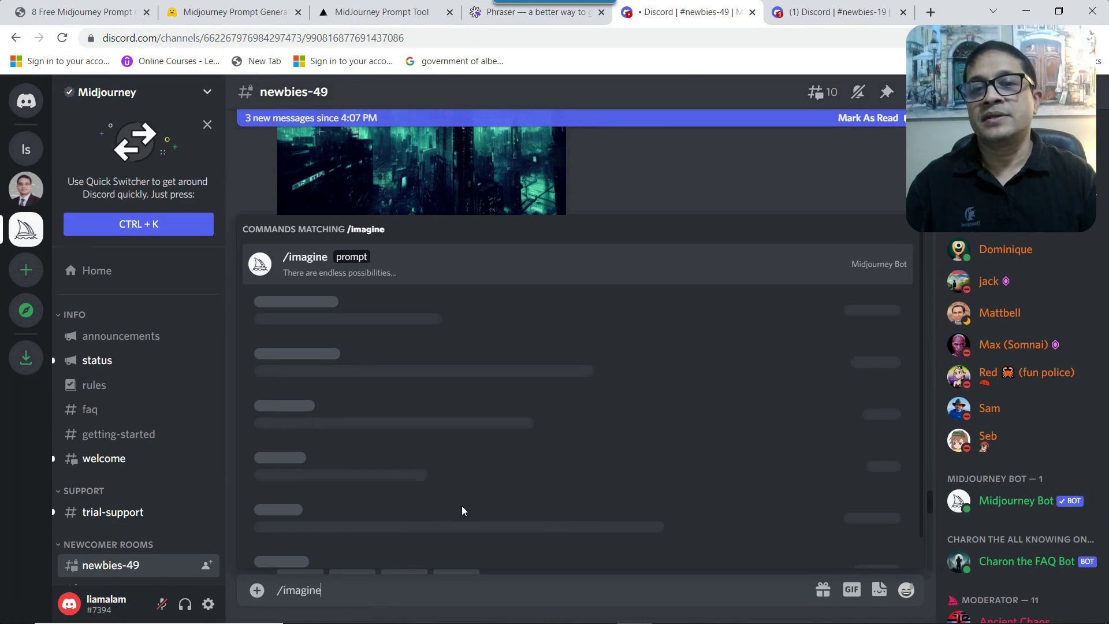
pyautogui.press('Tab')
pyautogui.write('multicolor drawing made of watercolor texture of a girl sitting next to a pond watching butterflies  by vincent van gogh created at modern world in 4k ultra high resolution, with feeling of amusement')
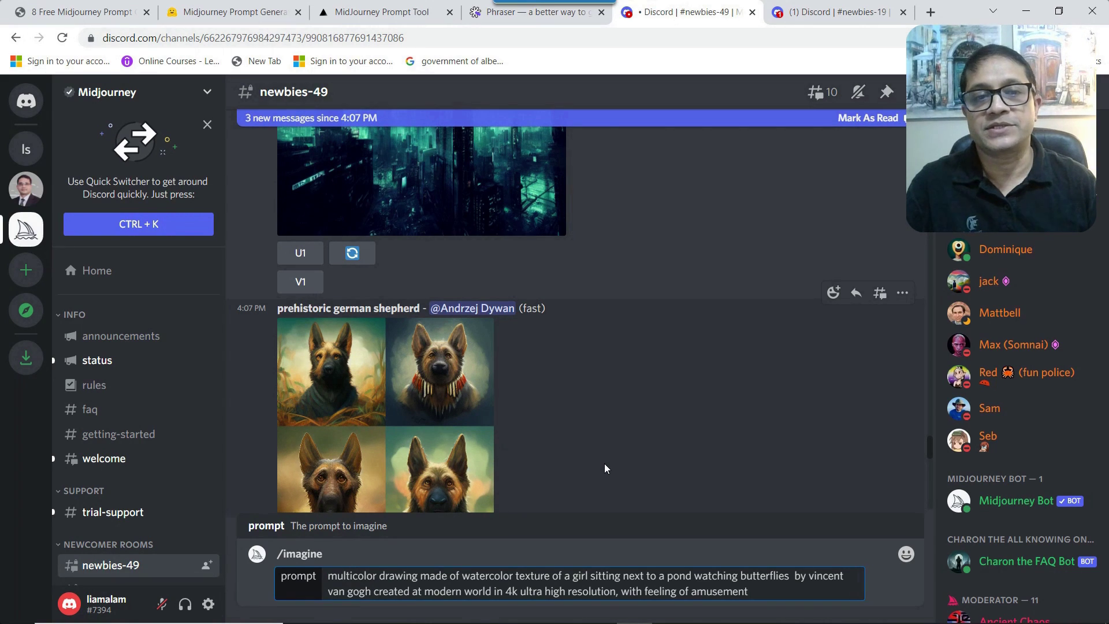
pyautogui.press('Return')
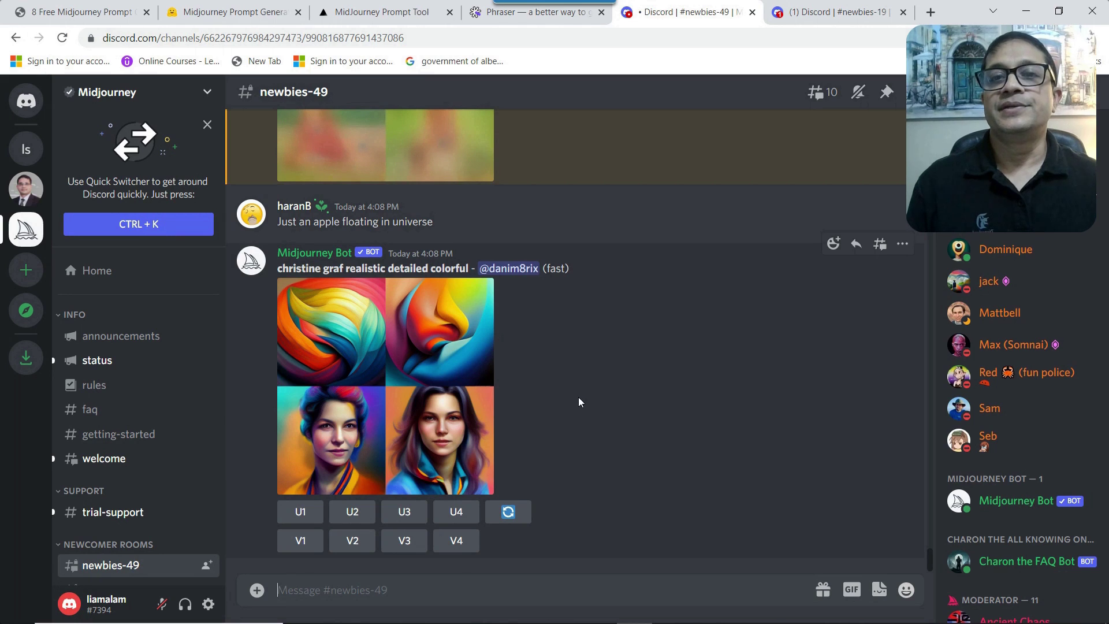
# Find the images generated from the girl-by-the-pond prompt in the newbies-49 channel and examine them.
pyautogui.scroll(5, 578, 397)
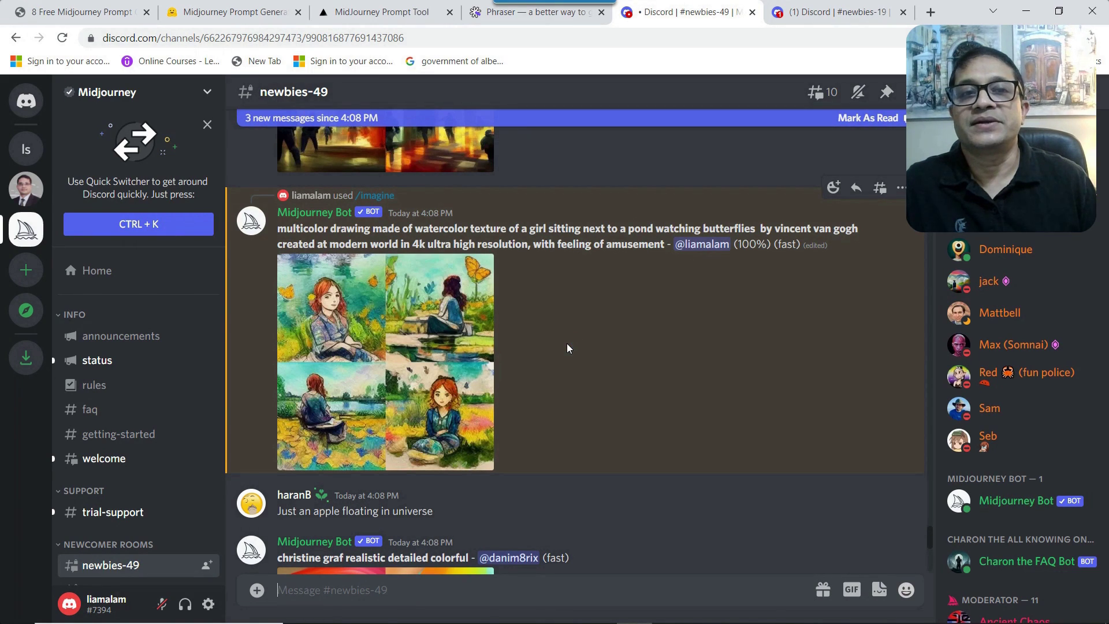
pyautogui.scroll(-5, 566, 343)
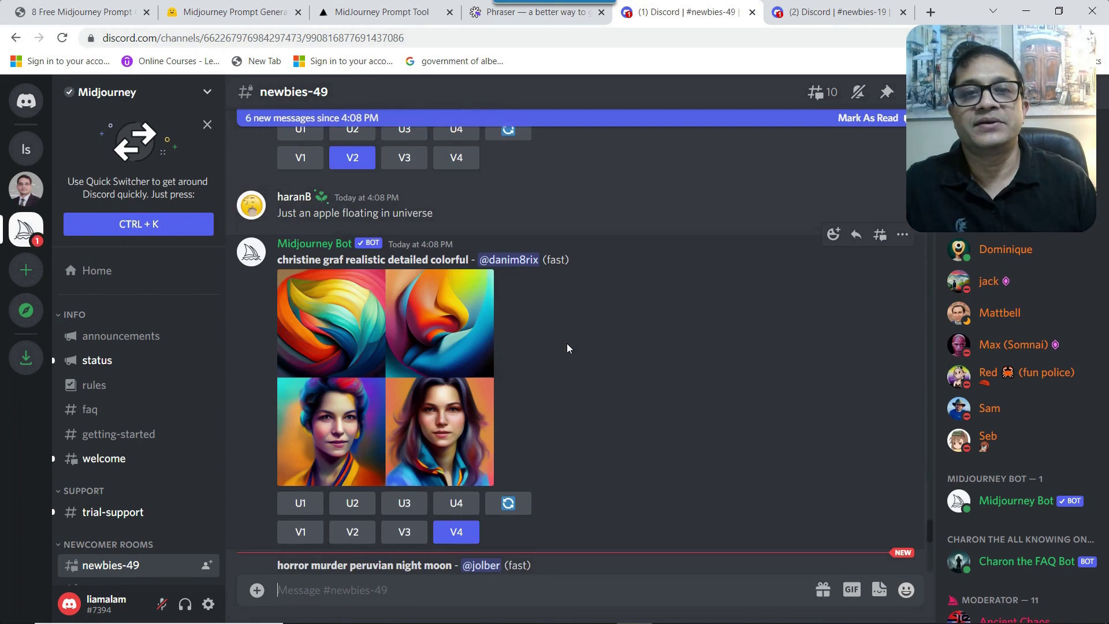
pyautogui.scroll(-10, 568, 389)
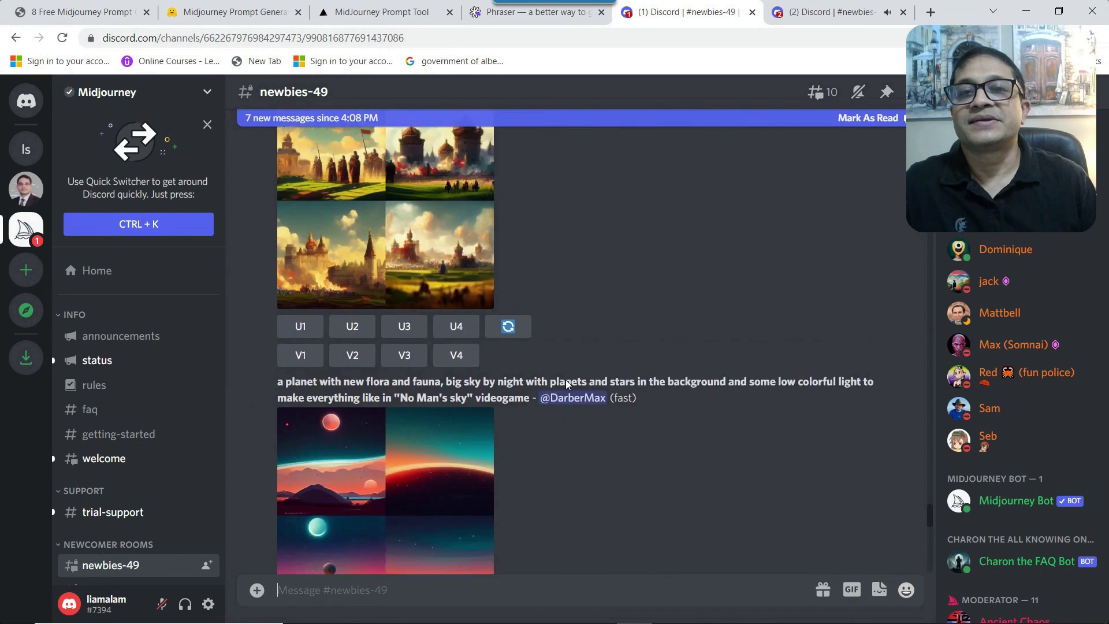
pyautogui.scroll(-10, 566, 375)
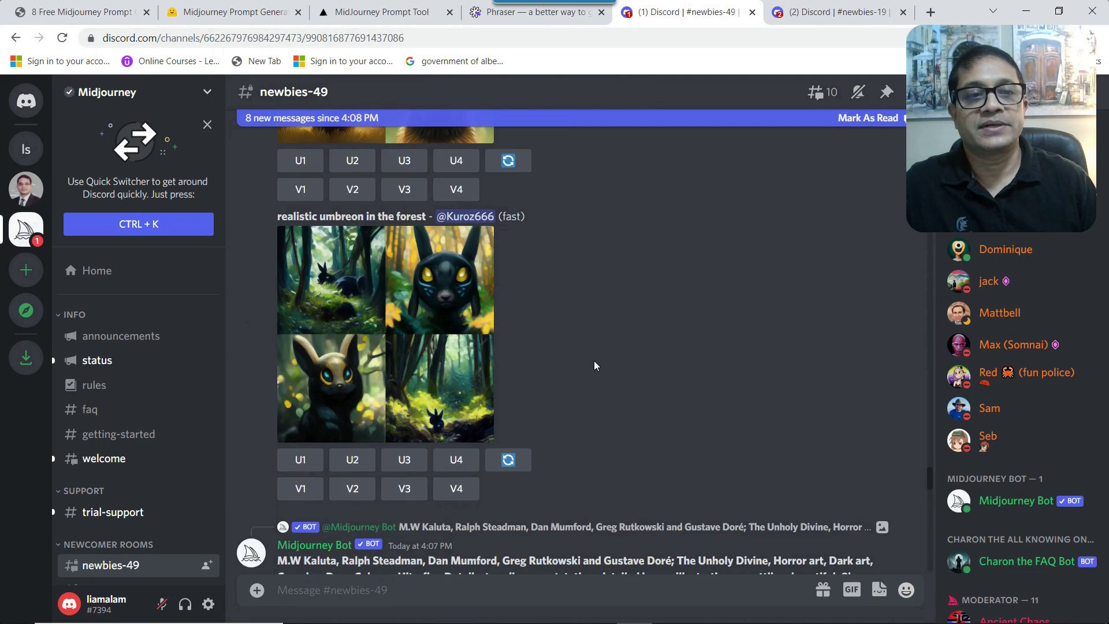
pyautogui.scroll(-8, 594, 360)
pyautogui.scroll(-15, 594, 359)
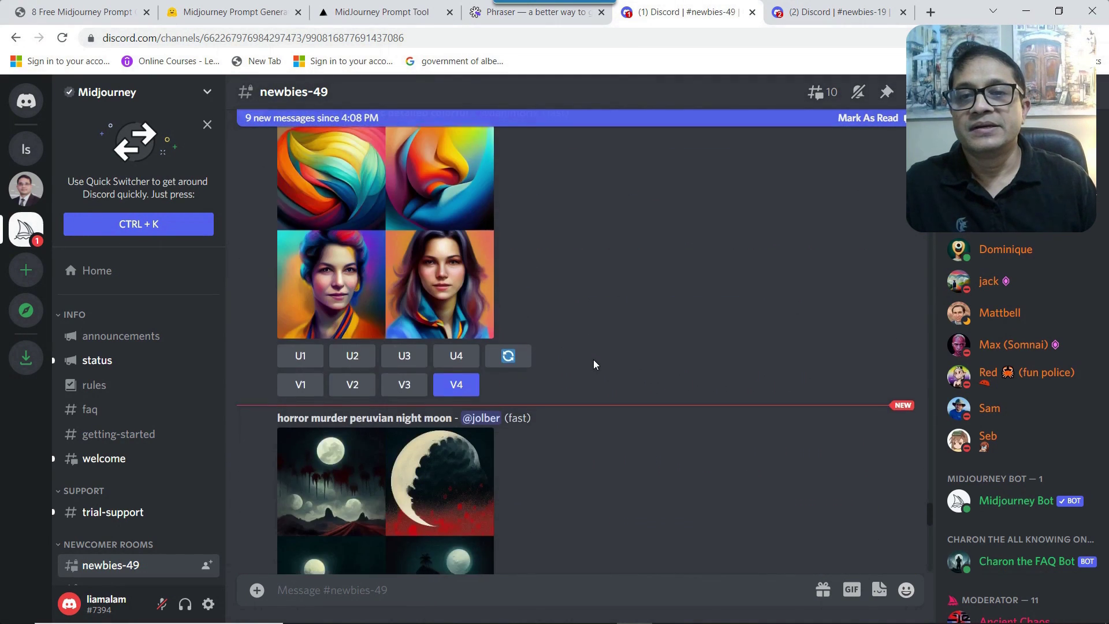
pyautogui.scroll(-10, 594, 363)
pyautogui.scroll(4, 594, 358)
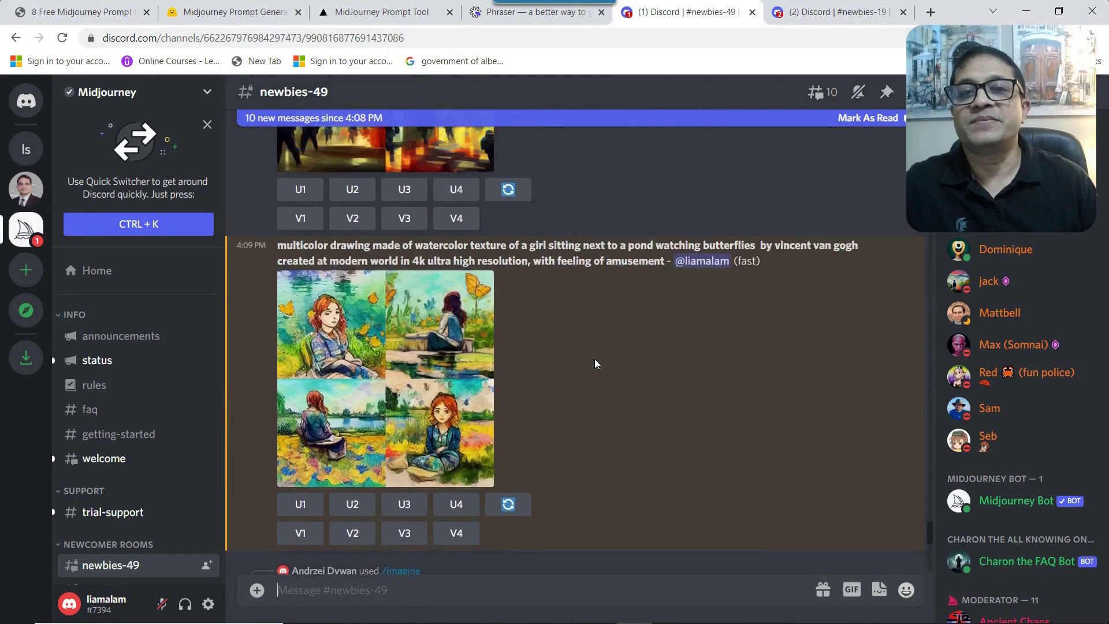
pyautogui.scroll(-3, 594, 359)
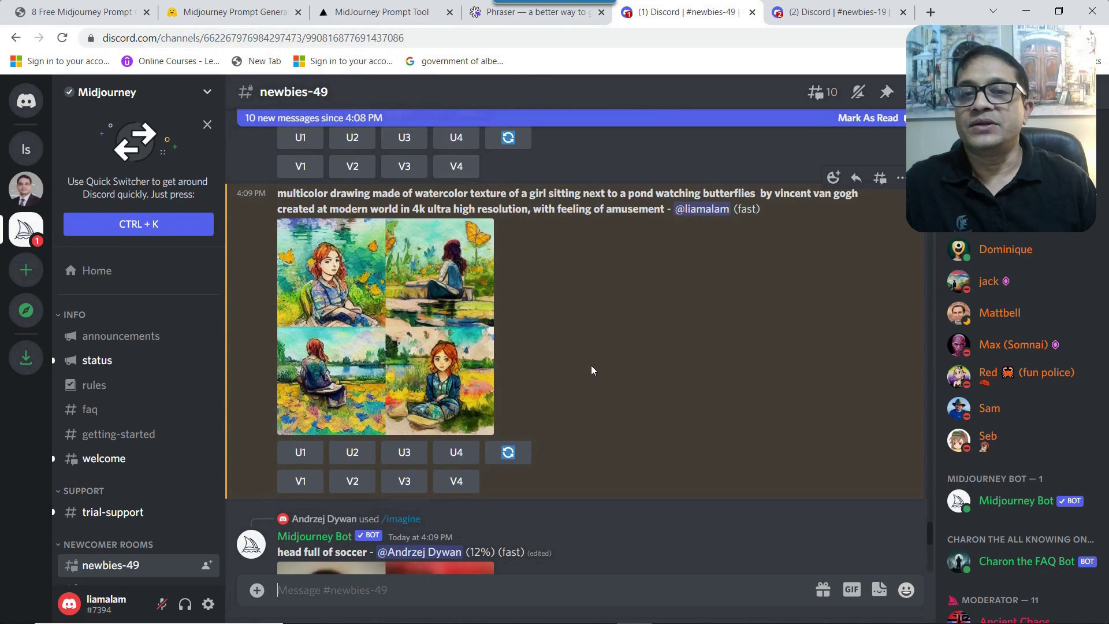